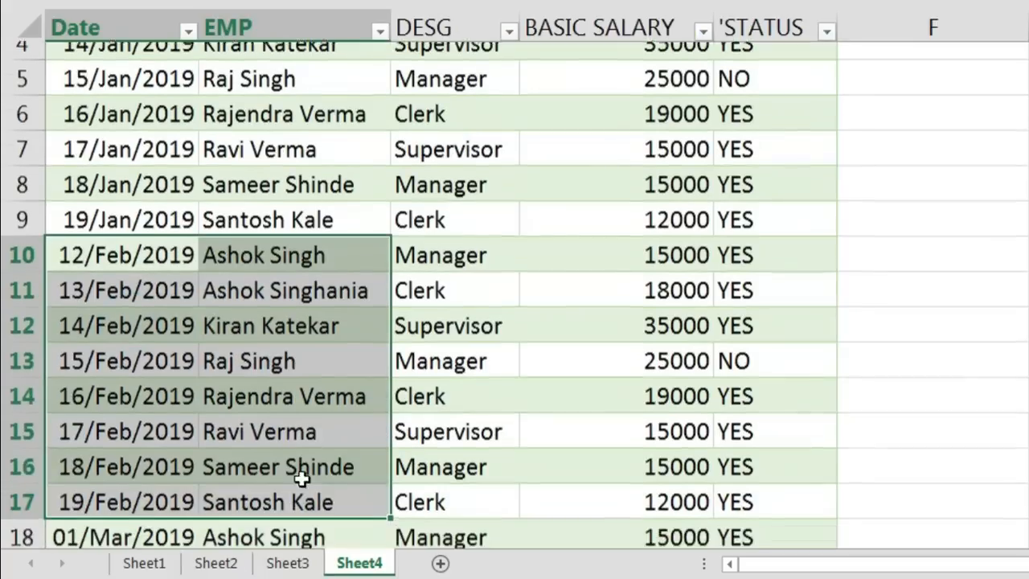
Review the combined February and March 2019 employee records on Sheet4
{"action": "scroll", "coordinate": [276, 494], "scroll_direction": "down", "scroll_amount": 1}
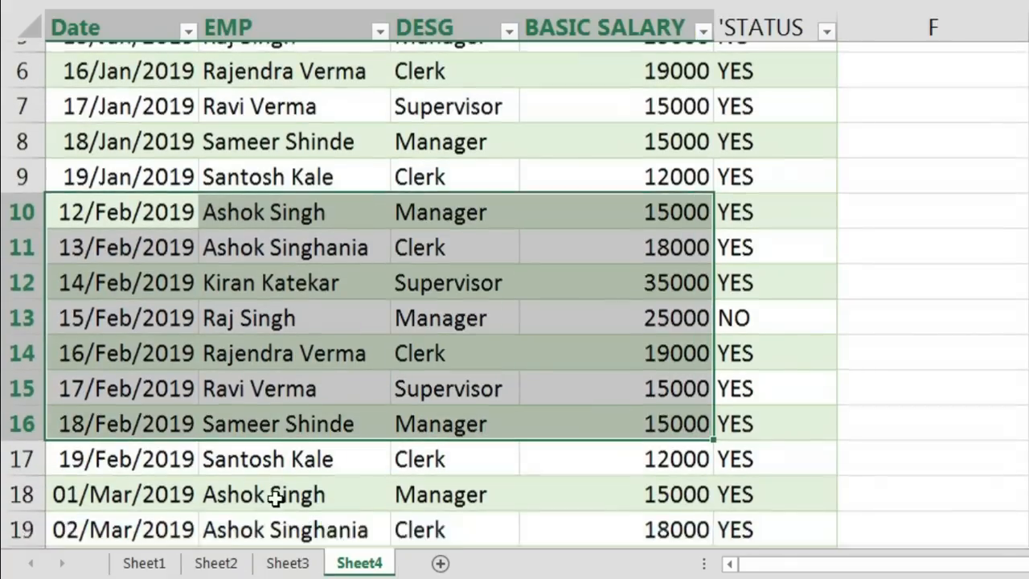
{"action": "left_click_drag", "start_coordinate": [49, 411], "coordinate": [173, 527]}
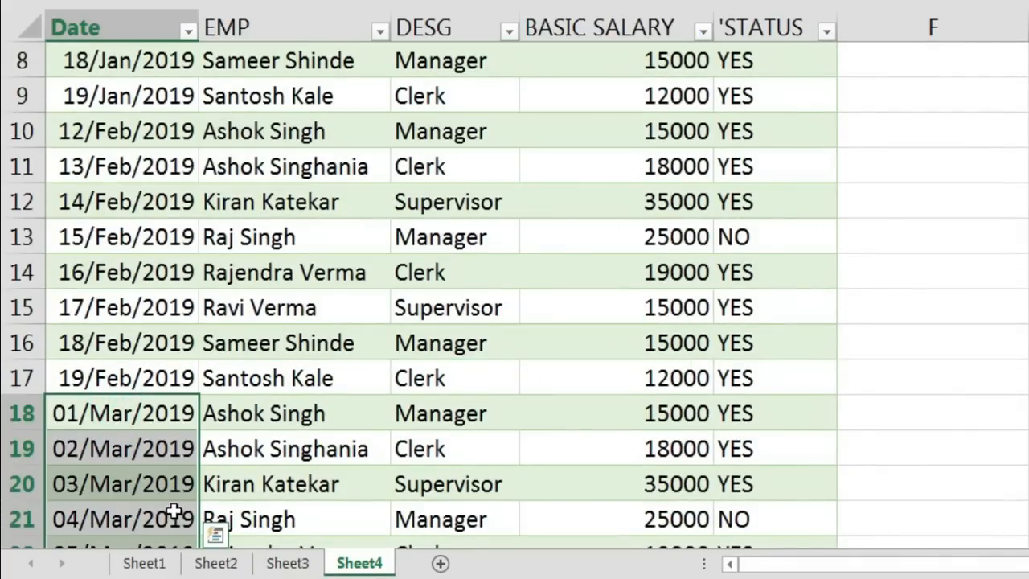
{"action": "scroll", "coordinate": [159, 486], "scroll_direction": "up", "scroll_amount": 3}
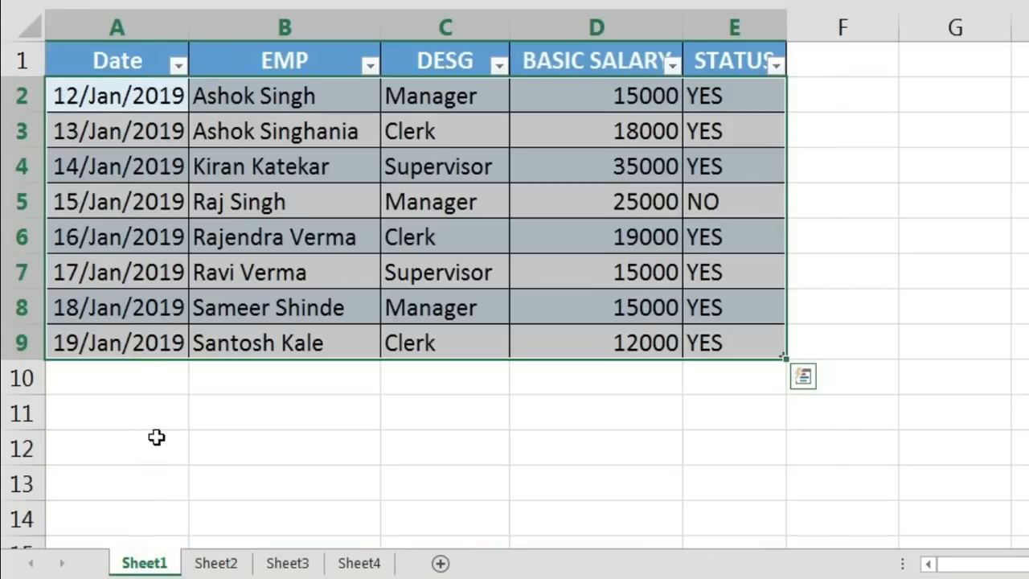
Extend the last Sheet1 record in A9:E9 down through row 11, adding records for 20/Jan/2019 and 21/Jan/2019 with salaries 12001 and 12002
{"action": "left_click", "coordinate": [119, 348]}
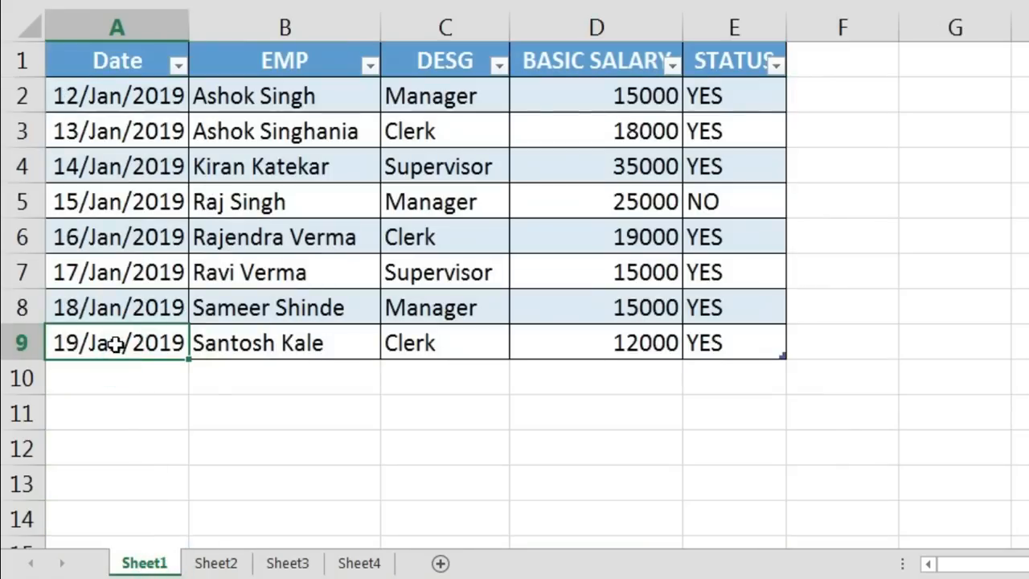
{"action": "left_click_drag", "start_coordinate": [115, 344], "coordinate": [780, 426]}
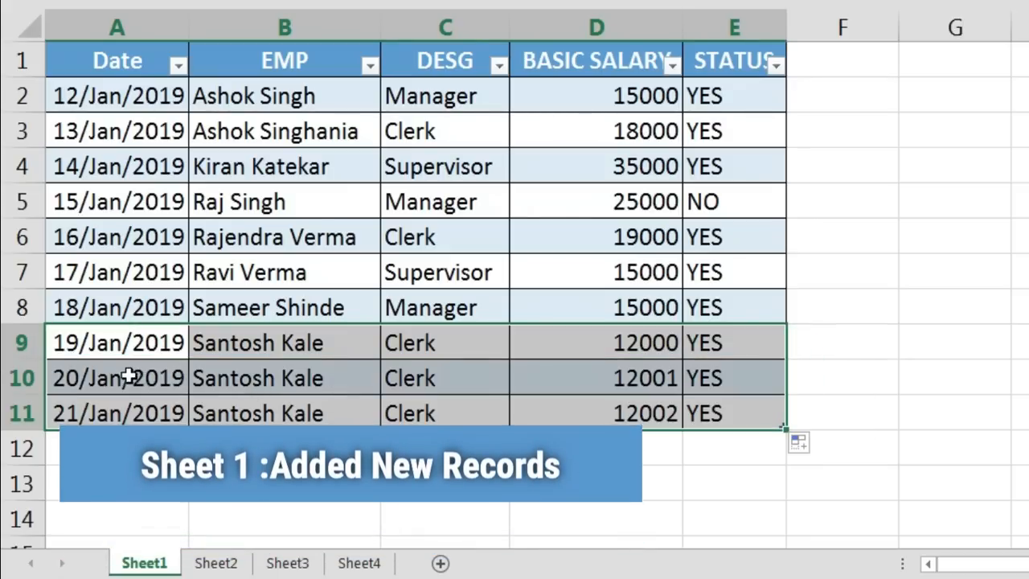
{"action": "left_click_drag", "start_coordinate": [134, 372], "coordinate": [127, 414]}
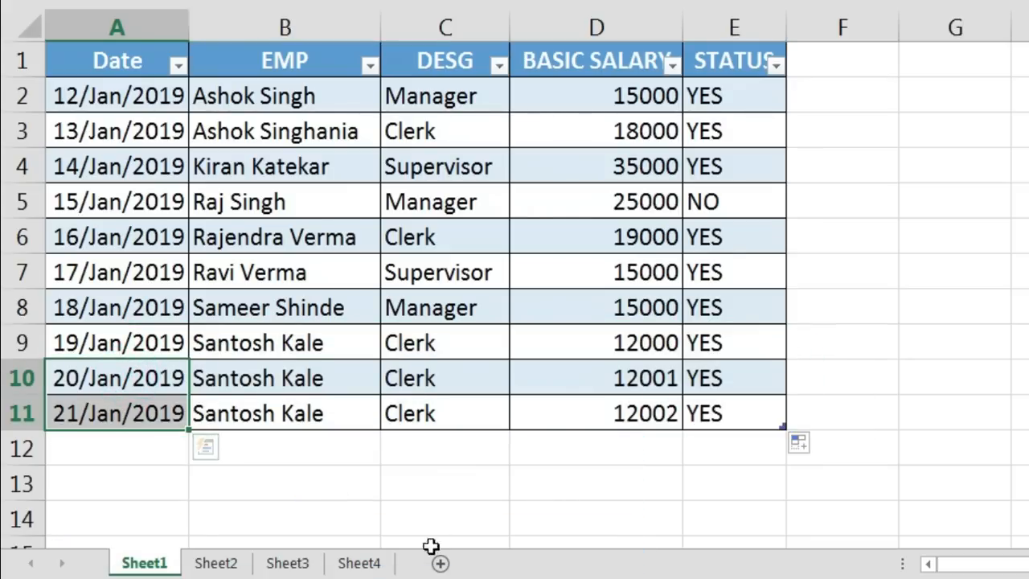
Examine rows 10 and 11 on Sheet4 and the combined February and March records below them
{"action": "left_click", "coordinate": [358, 564]}
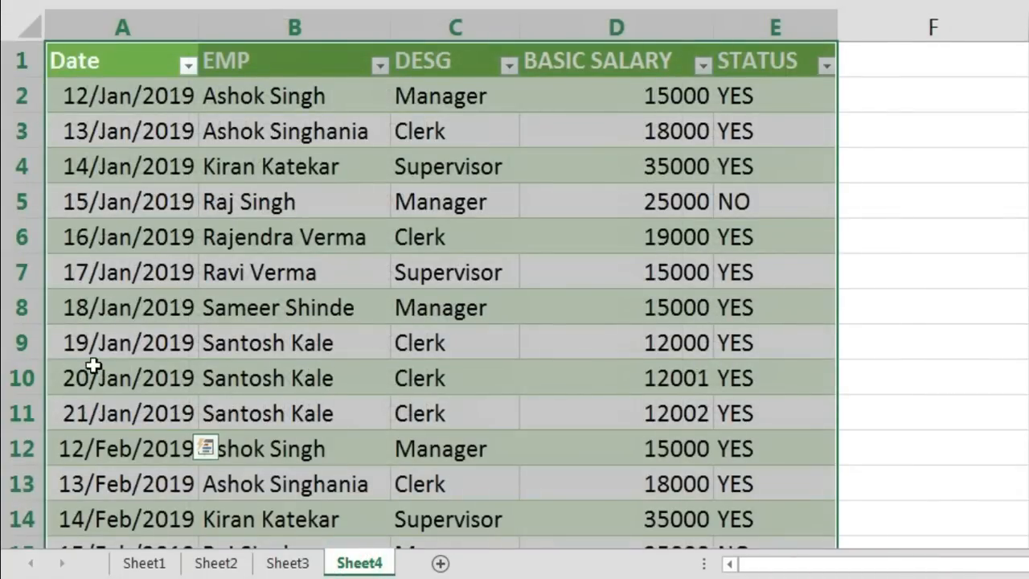
{"action": "left_click", "coordinate": [84, 372]}
{"action": "left_click_drag", "start_coordinate": [70, 378], "coordinate": [747, 414]}
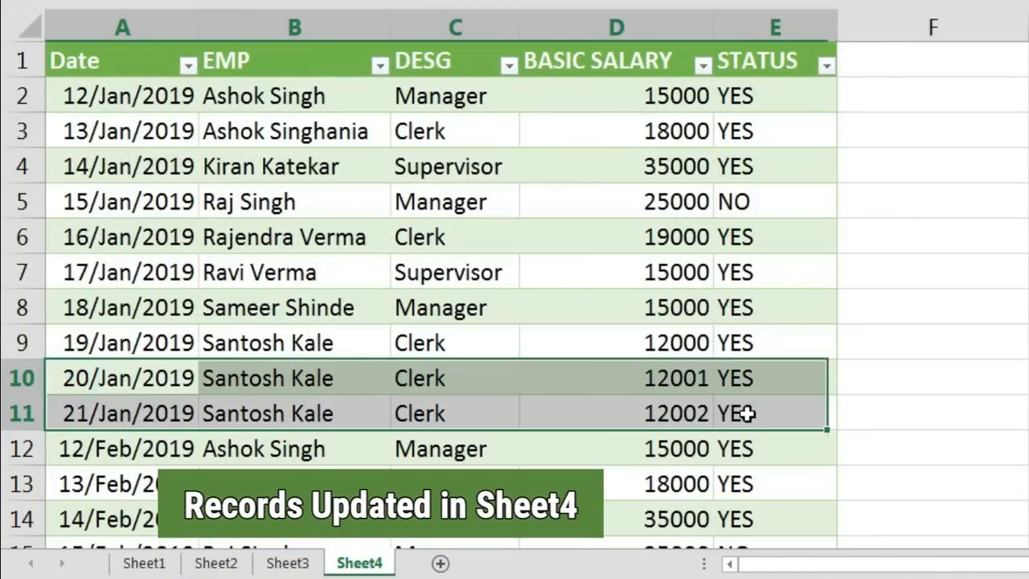
{"action": "scroll", "coordinate": [559, 397], "scroll_direction": "down", "scroll_amount": 1}
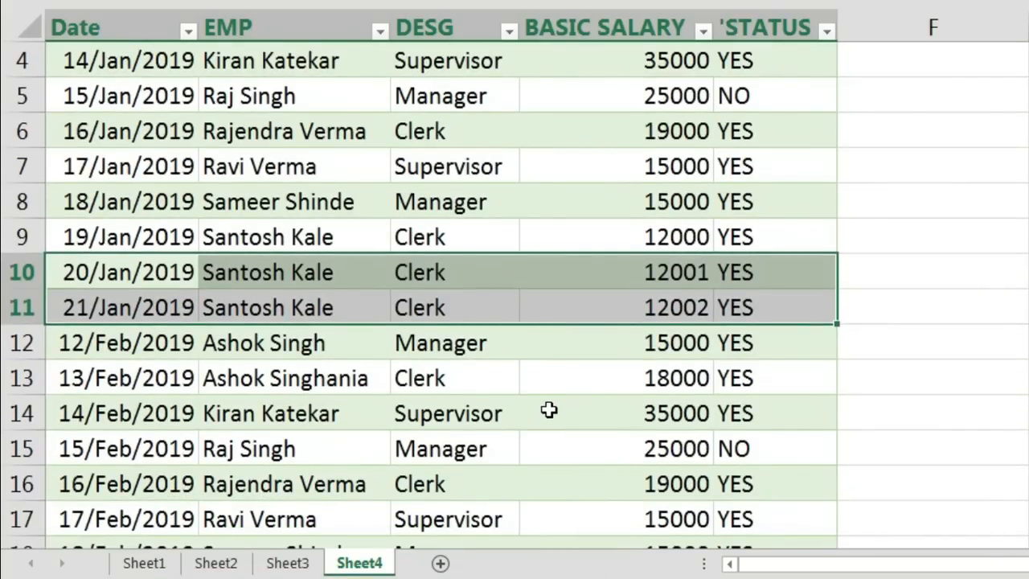
{"action": "scroll", "coordinate": [544, 412], "scroll_direction": "down", "scroll_amount": 1}
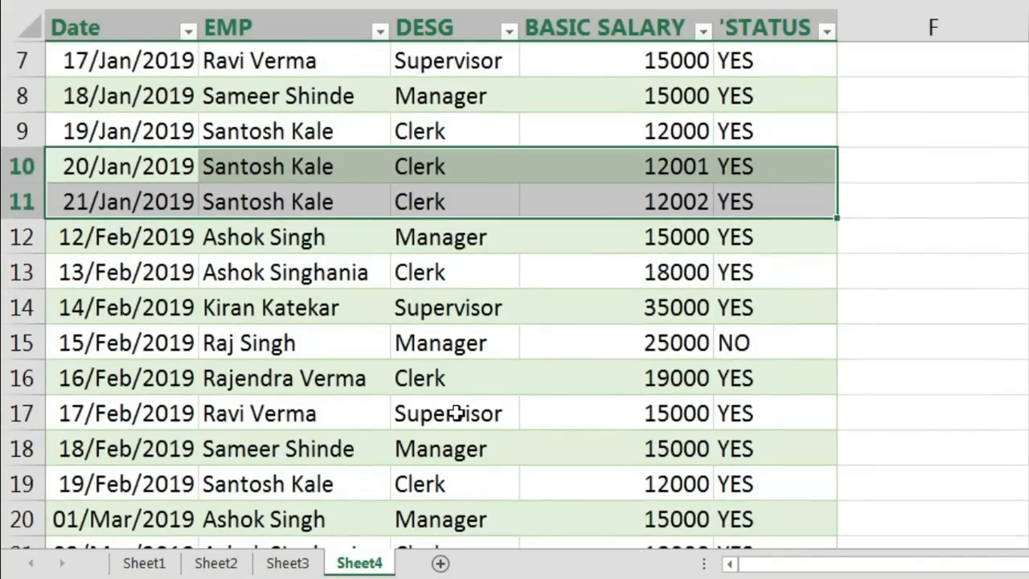
{"action": "scroll", "coordinate": [456, 413], "scroll_direction": "down", "scroll_amount": 1}
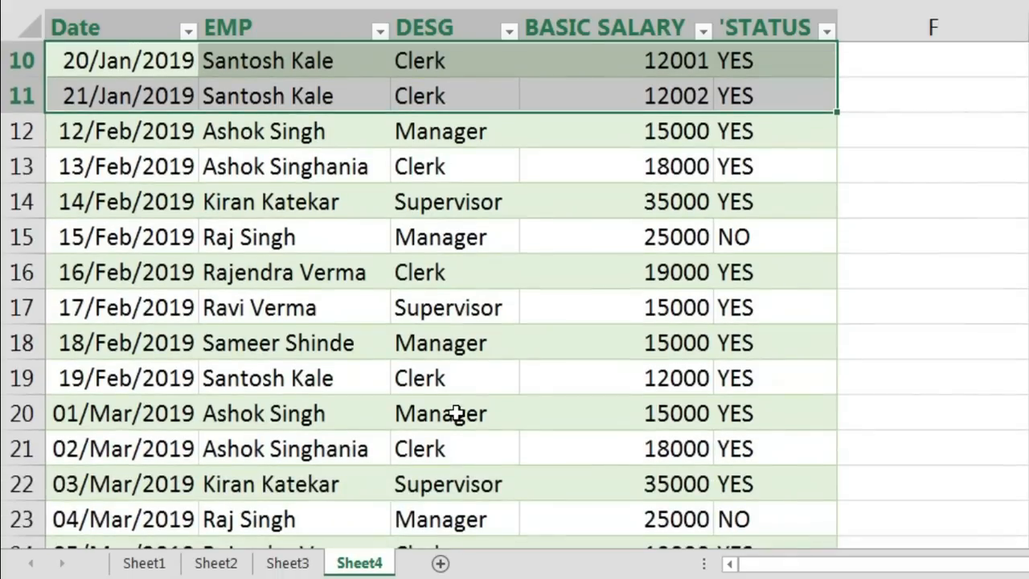
{"action": "scroll", "coordinate": [456, 414], "scroll_direction": "down", "scroll_amount": 1}
{"action": "scroll", "coordinate": [456, 413], "scroll_direction": "up", "scroll_amount": 4}
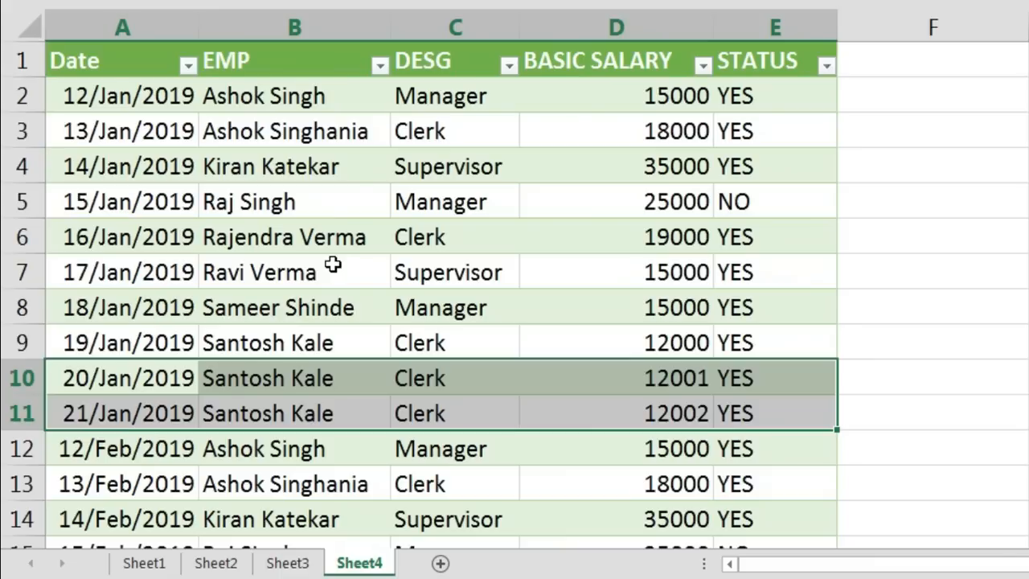
{"action": "left_click", "coordinate": [332, 265]}
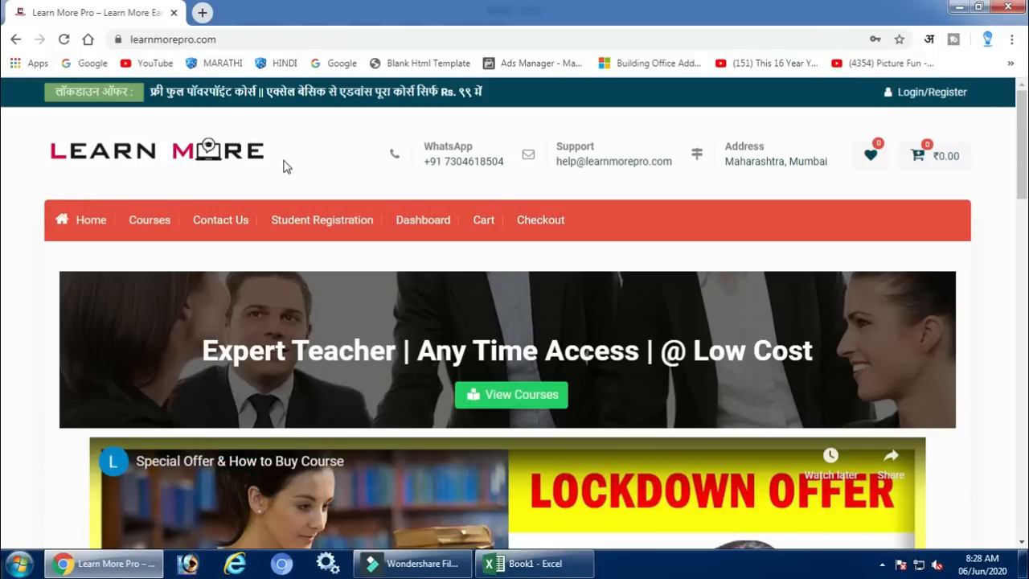
Switch to Chrome and look over the home page of learnmorepro.com
{"action": "scroll", "coordinate": [283, 167], "scroll_direction": "down", "scroll_amount": 5}
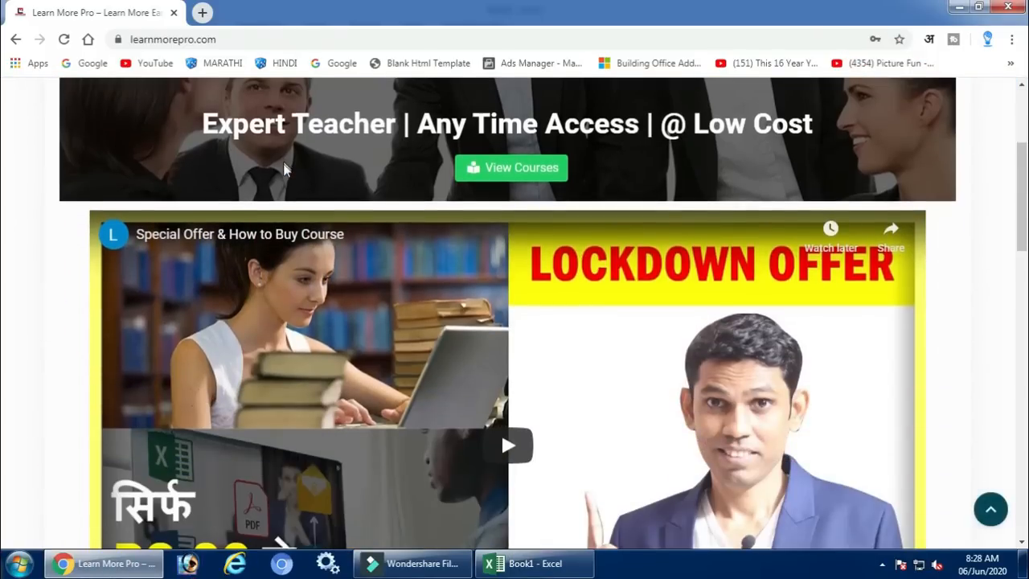
{"action": "scroll", "coordinate": [287, 173], "scroll_direction": "down", "scroll_amount": 1}
{"action": "scroll", "coordinate": [287, 173], "scroll_direction": "up", "scroll_amount": 5}
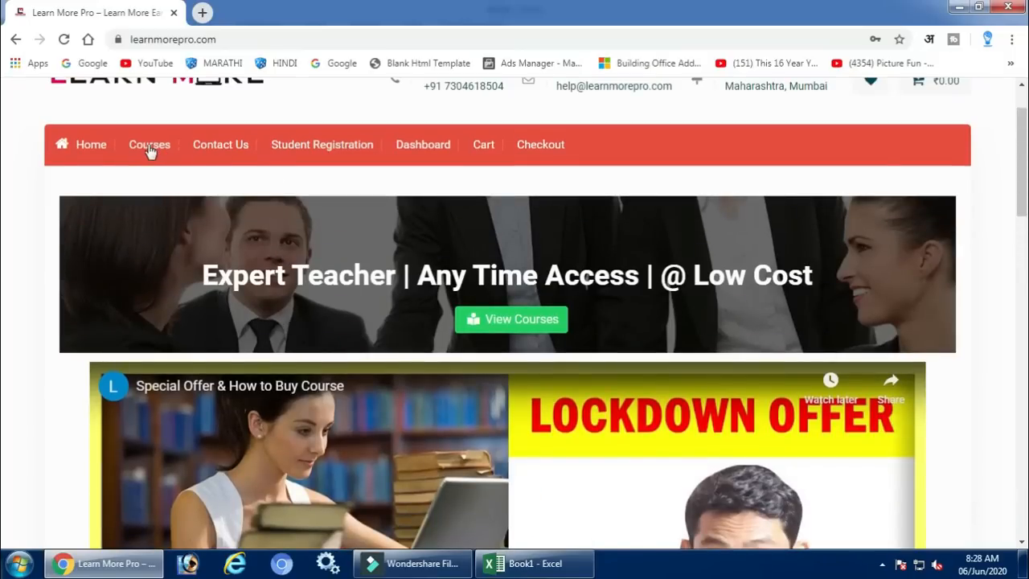
{"action": "scroll", "coordinate": [153, 153], "scroll_direction": "up", "scroll_amount": 1}
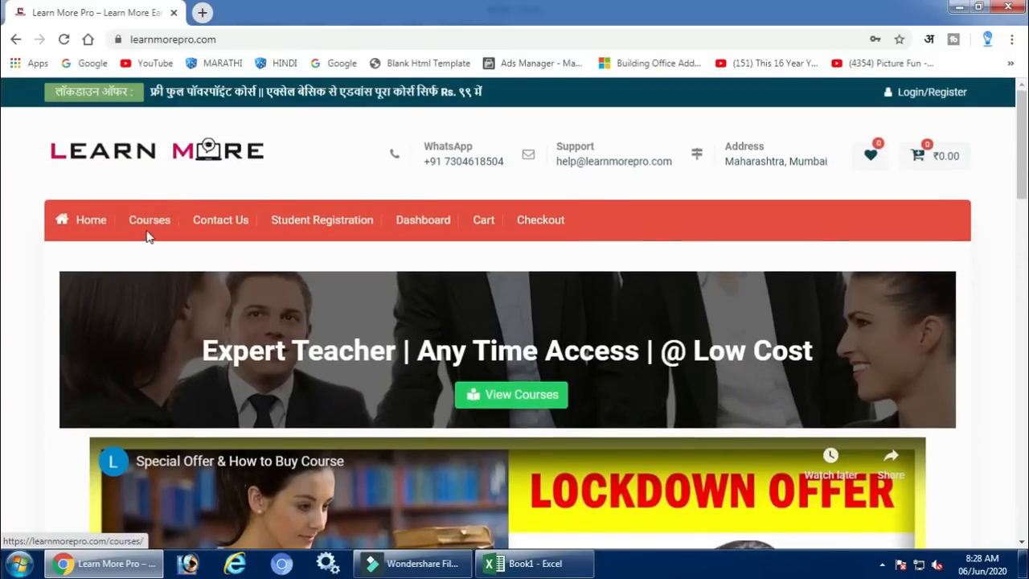
Open the website's course catalogue and review the listed courses with their prices and durations
{"action": "left_click", "coordinate": [151, 228]}
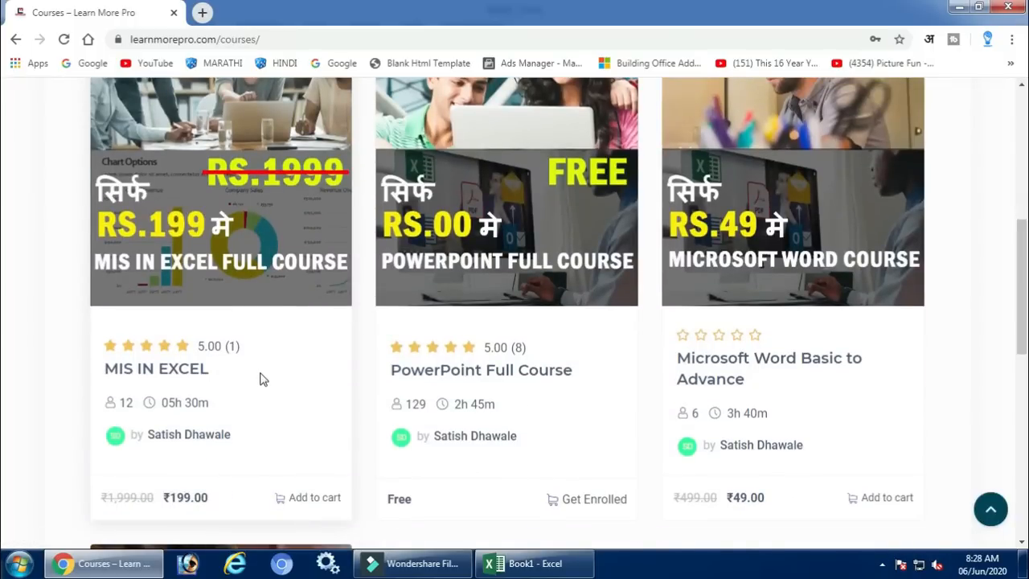
{"action": "scroll", "coordinate": [394, 395], "scroll_direction": "down", "scroll_amount": 1}
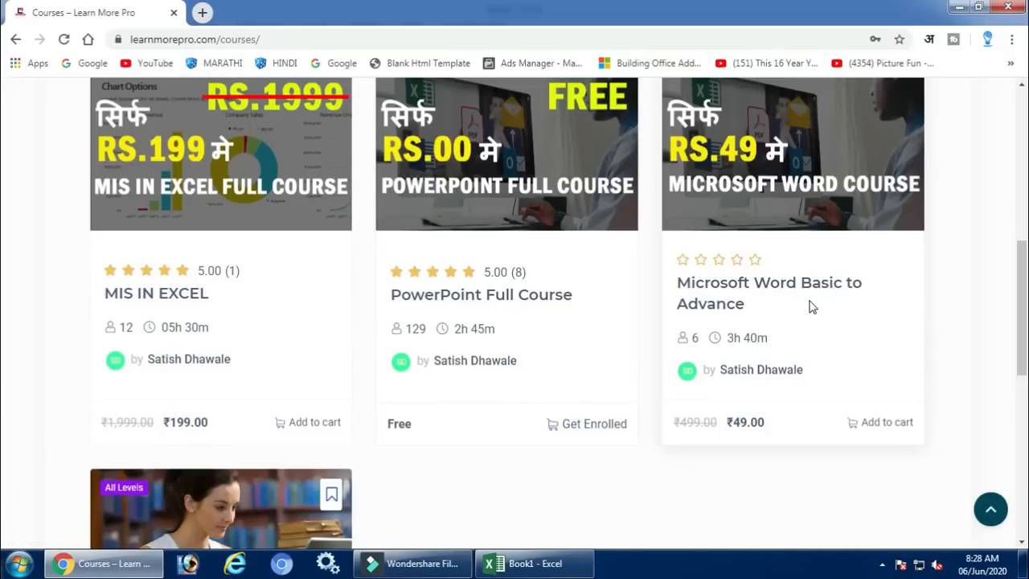
{"action": "scroll", "coordinate": [812, 307], "scroll_direction": "down", "scroll_amount": 5}
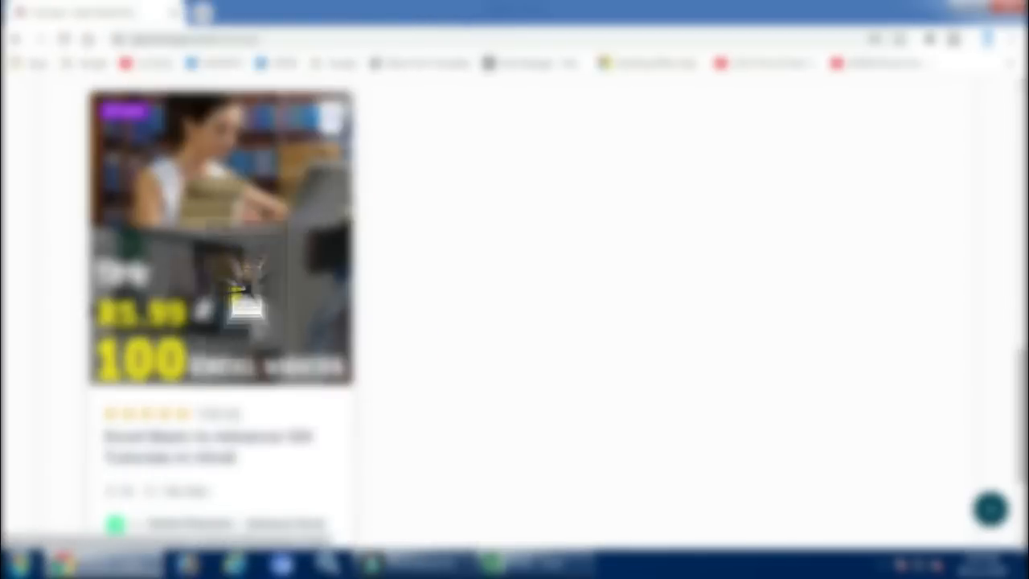
{"action": "scroll", "coordinate": [161, 375], "scroll_direction": "down", "scroll_amount": 2}
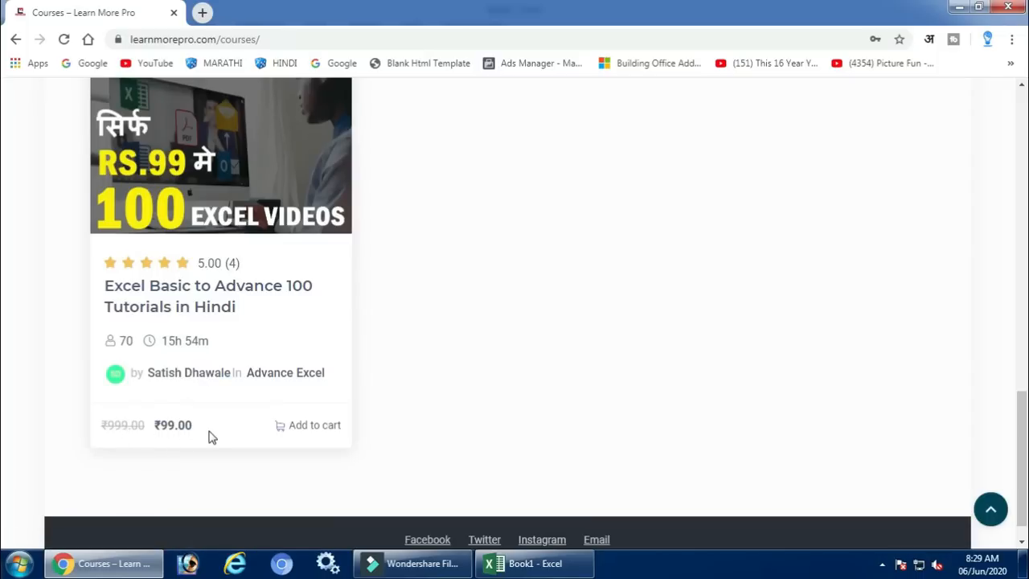
{"action": "scroll", "coordinate": [210, 436], "scroll_direction": "up", "scroll_amount": 8}
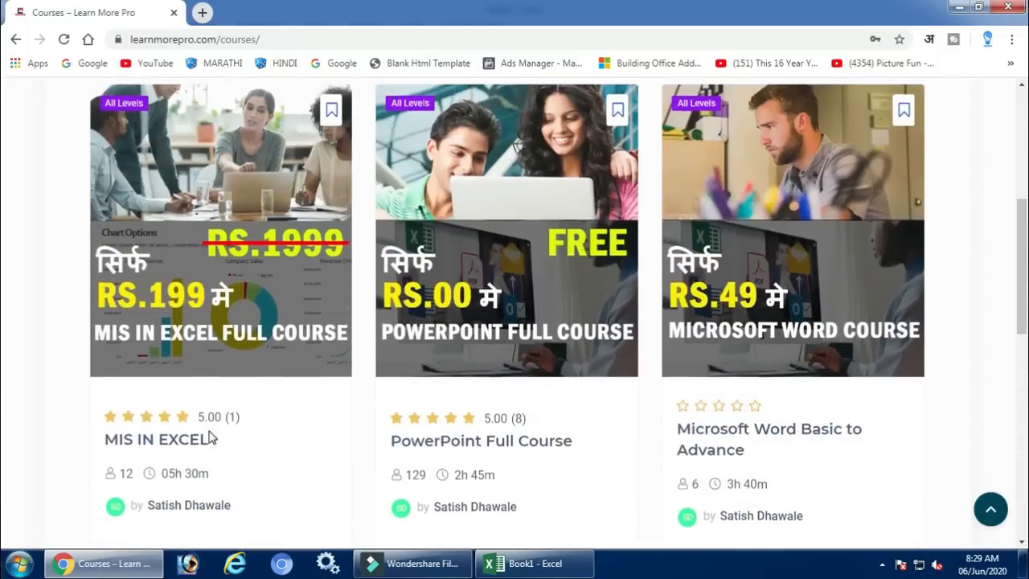
{"action": "scroll", "coordinate": [210, 437], "scroll_direction": "down", "scroll_amount": 2}
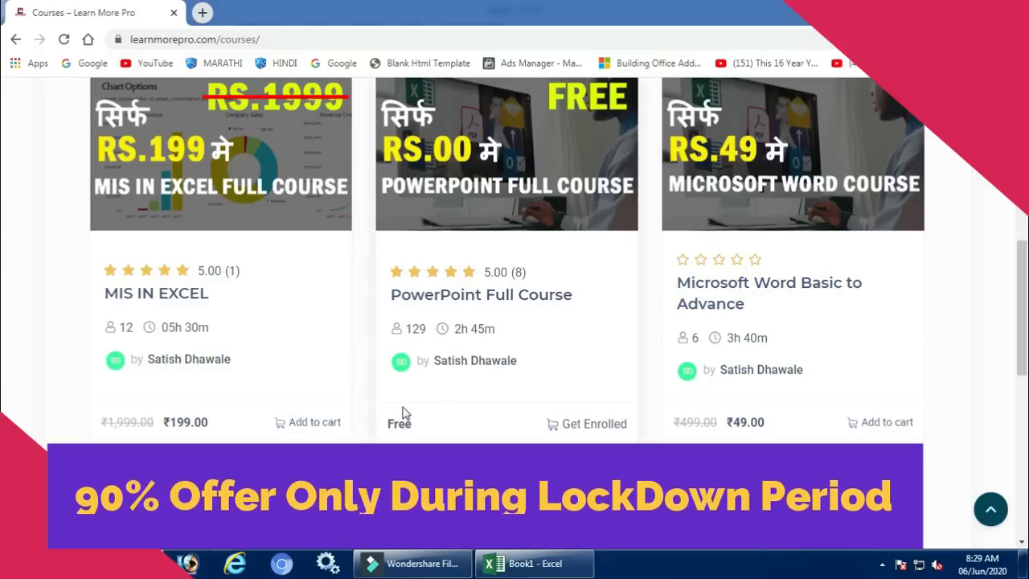
{"action": "scroll", "coordinate": [404, 413], "scroll_direction": "up", "scroll_amount": 4}
{"action": "scroll", "coordinate": [284, 301], "scroll_direction": "up", "scroll_amount": 3}
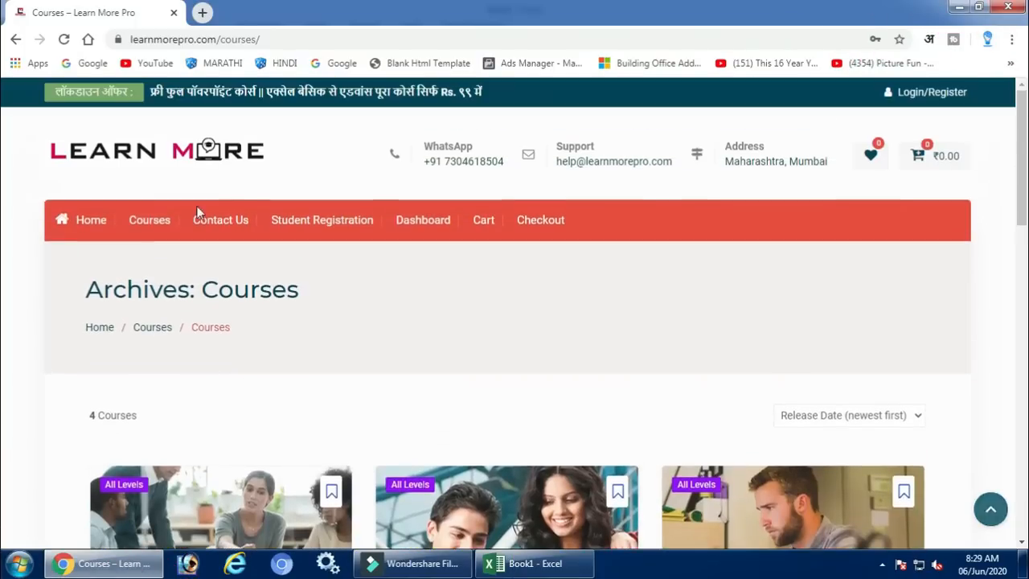
Return to the website's home page and look over its special offer video and mobile layout
{"action": "left_click", "coordinate": [105, 227]}
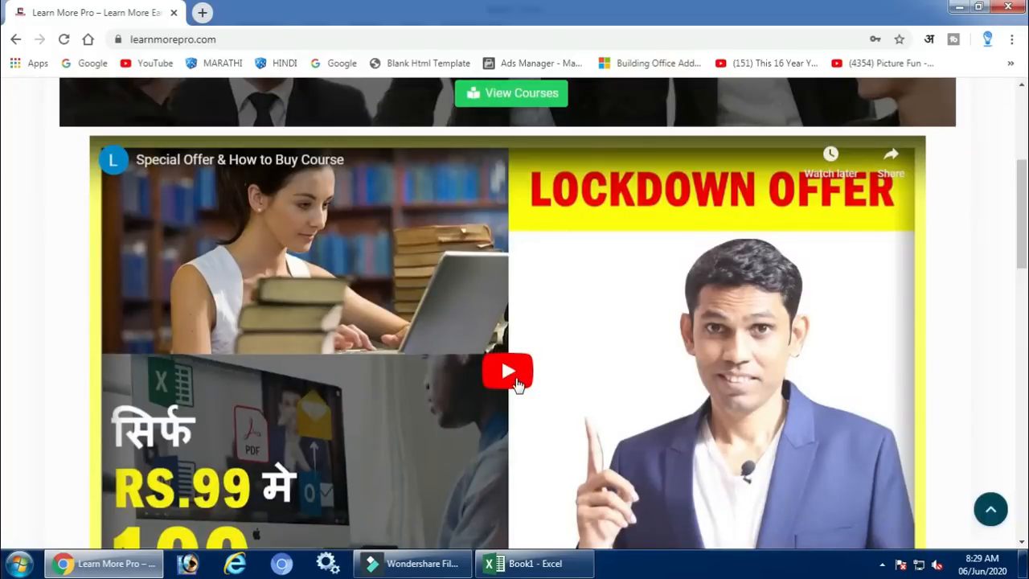
{"action": "scroll", "coordinate": [515, 384], "scroll_direction": "up", "scroll_amount": 4}
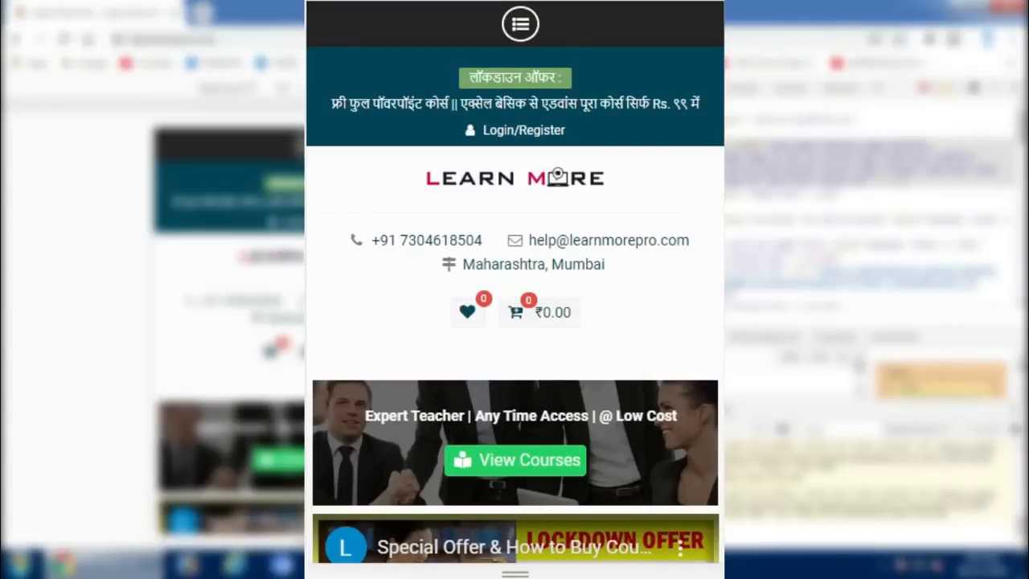
{"action": "scroll", "coordinate": [515, 362], "scroll_direction": "down", "scroll_amount": 5}
{"action": "scroll", "coordinate": [655, 217], "scroll_direction": "up", "scroll_amount": 5}
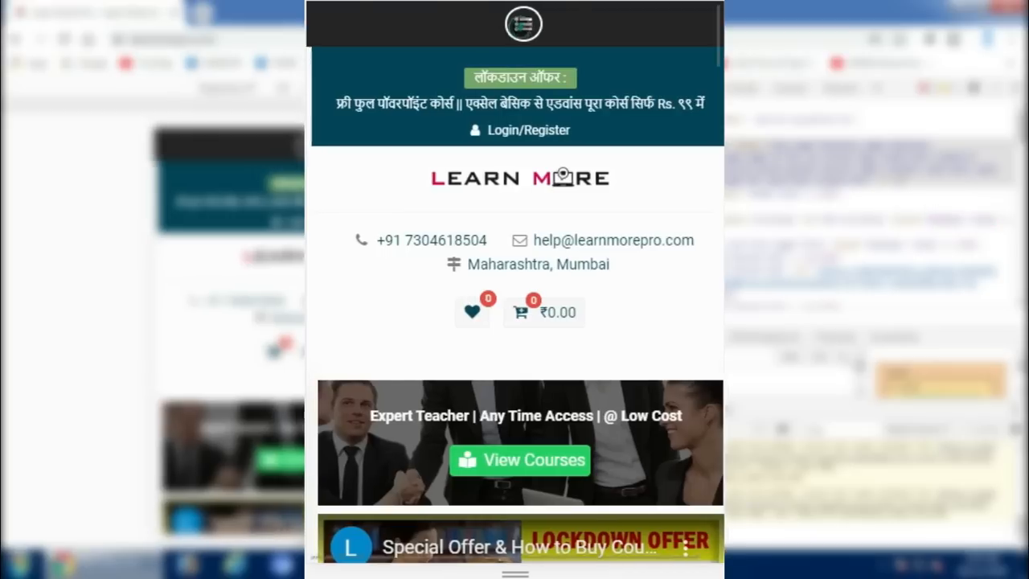
Show the mobile site's navigation menu and browse the course listings in the mobile layout
{"action": "left_click", "coordinate": [521, 24]}
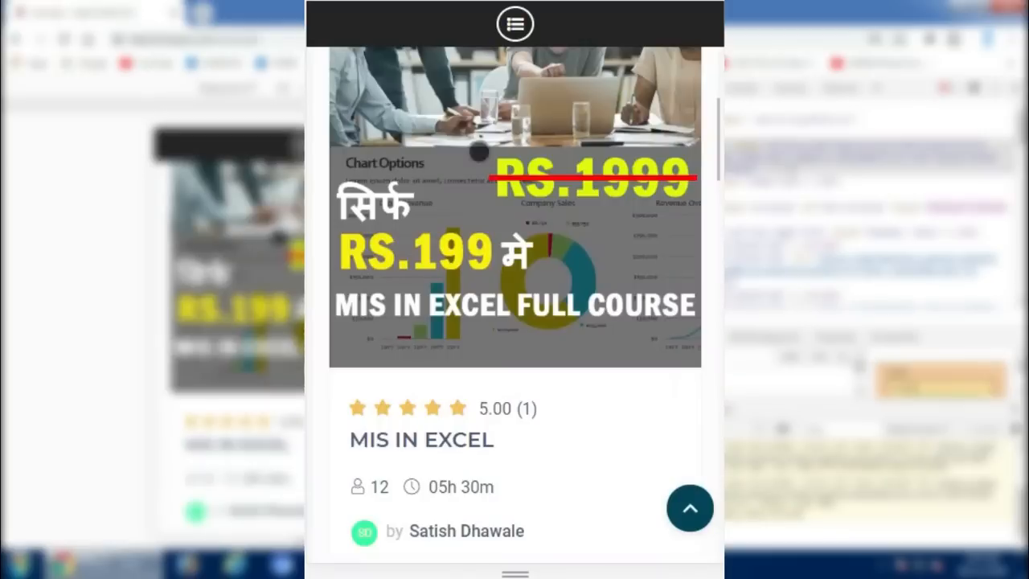
{"action": "scroll", "coordinate": [480, 152], "scroll_direction": "down", "scroll_amount": 3}
{"action": "scroll", "coordinate": [479, 152], "scroll_direction": "down", "scroll_amount": 4}
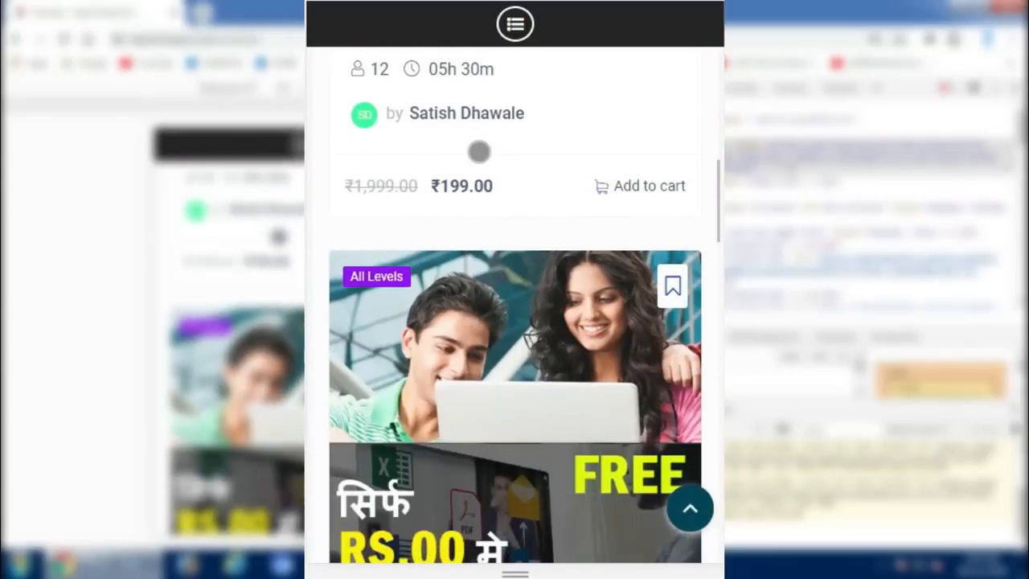
{"action": "scroll", "coordinate": [515, 303], "scroll_direction": "down", "scroll_amount": 10}
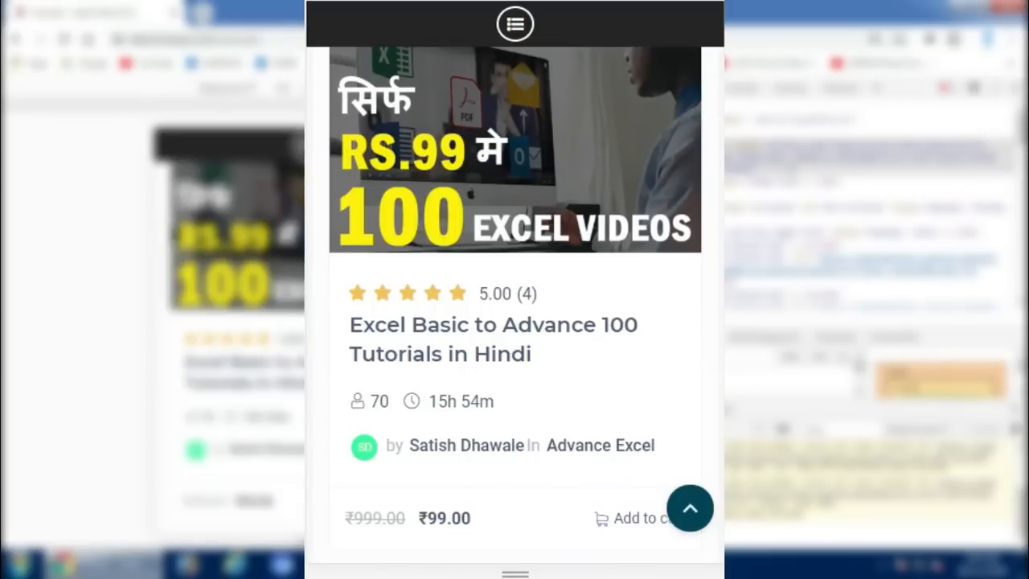
{"action": "scroll", "coordinate": [588, 346], "scroll_direction": "up", "scroll_amount": 6}
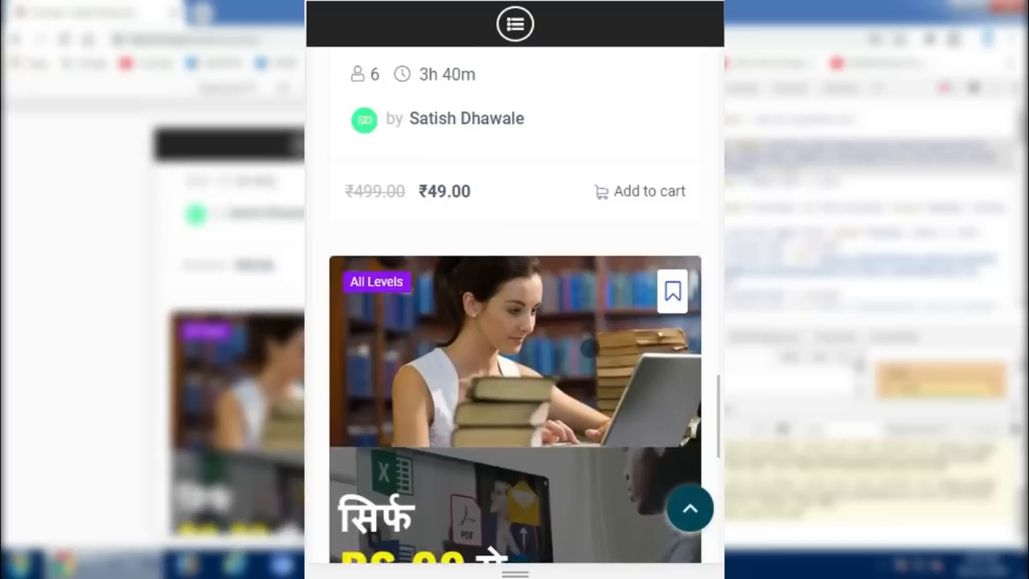
{"action": "scroll", "coordinate": [590, 347], "scroll_direction": "up", "scroll_amount": 4}
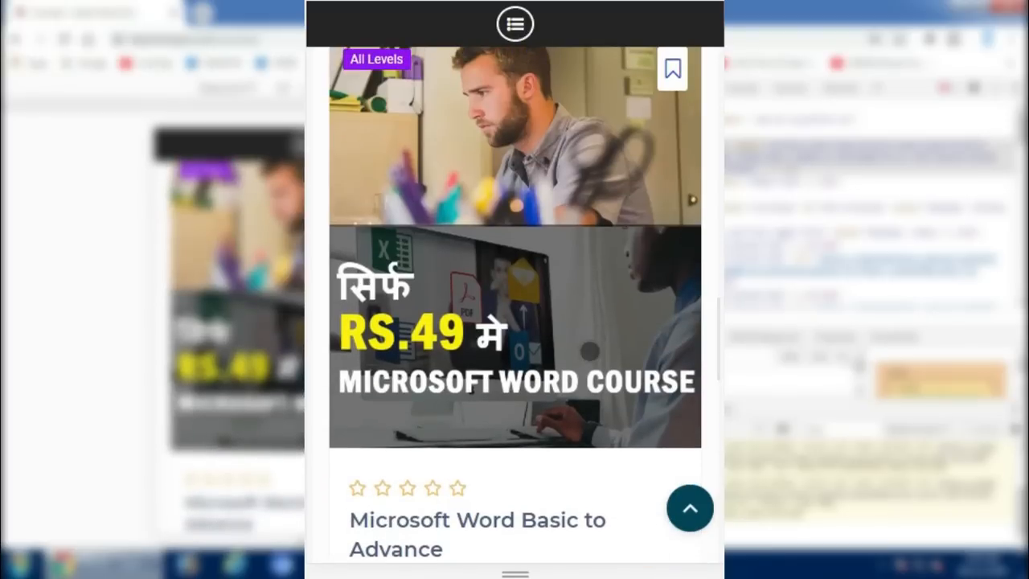
{"action": "scroll", "coordinate": [590, 351], "scroll_direction": "up", "scroll_amount": 2}
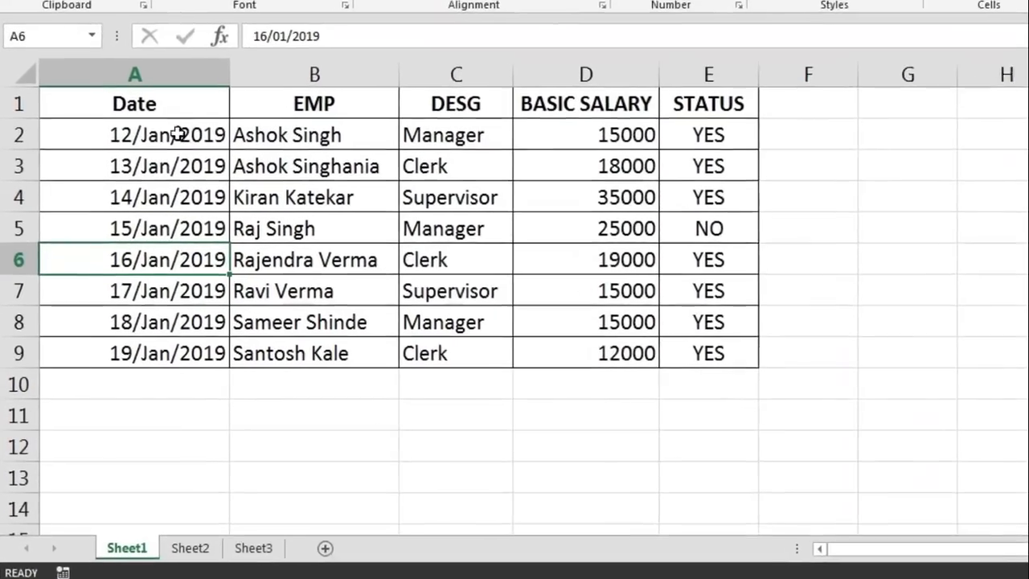
Switch to the Excel workbook and examine the January records in Sheet1 A1:E9 and the February records in Sheet2 A1:D9
{"action": "left_click_drag", "start_coordinate": [138, 182], "coordinate": [239, 227]}
{"action": "left_click_drag", "start_coordinate": [518, 254], "coordinate": [803, 340]}
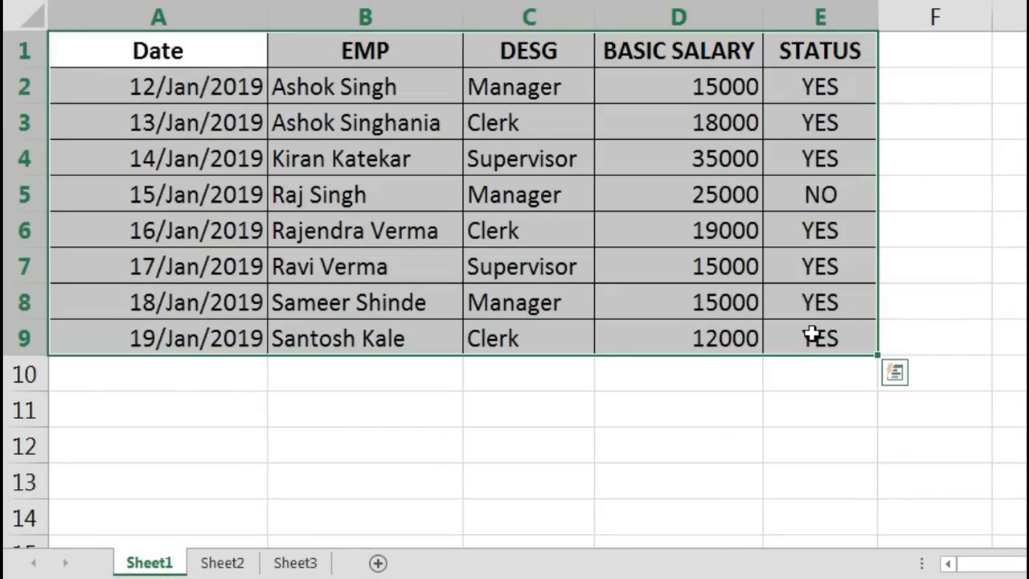
{"action": "left_click", "coordinate": [225, 563]}
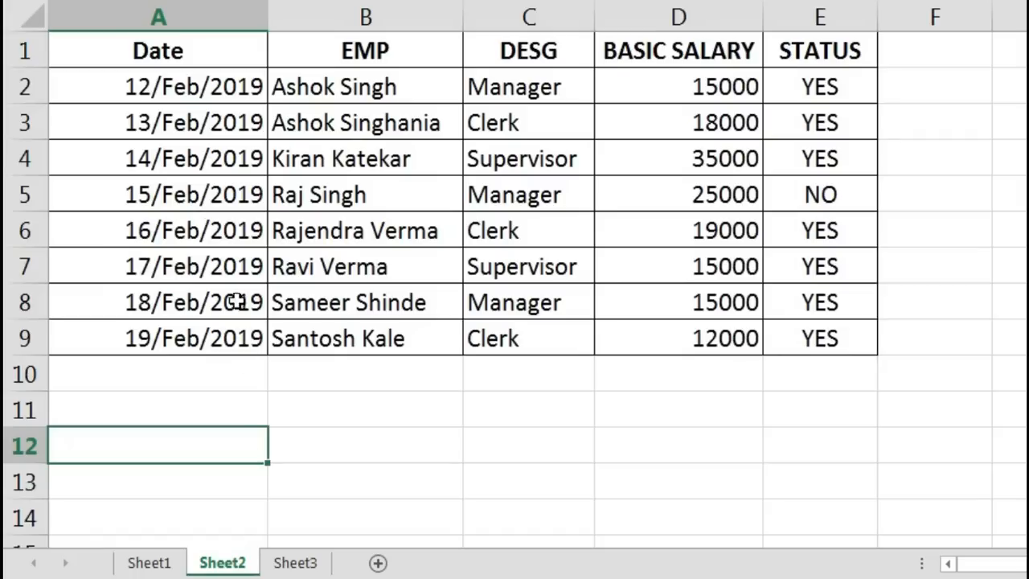
{"action": "left_click_drag", "start_coordinate": [177, 45], "coordinate": [651, 333]}
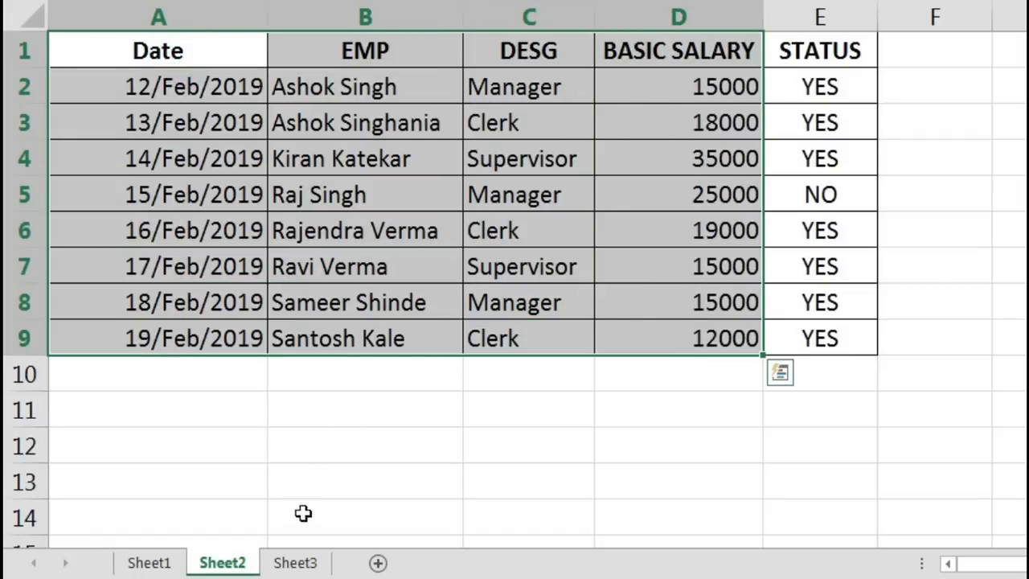
Examine the March employee records in Sheet3 range A1:E9
{"action": "left_click", "coordinate": [300, 546]}
{"action": "left_click", "coordinate": [295, 560]}
{"action": "left_click_drag", "start_coordinate": [203, 63], "coordinate": [793, 328]}
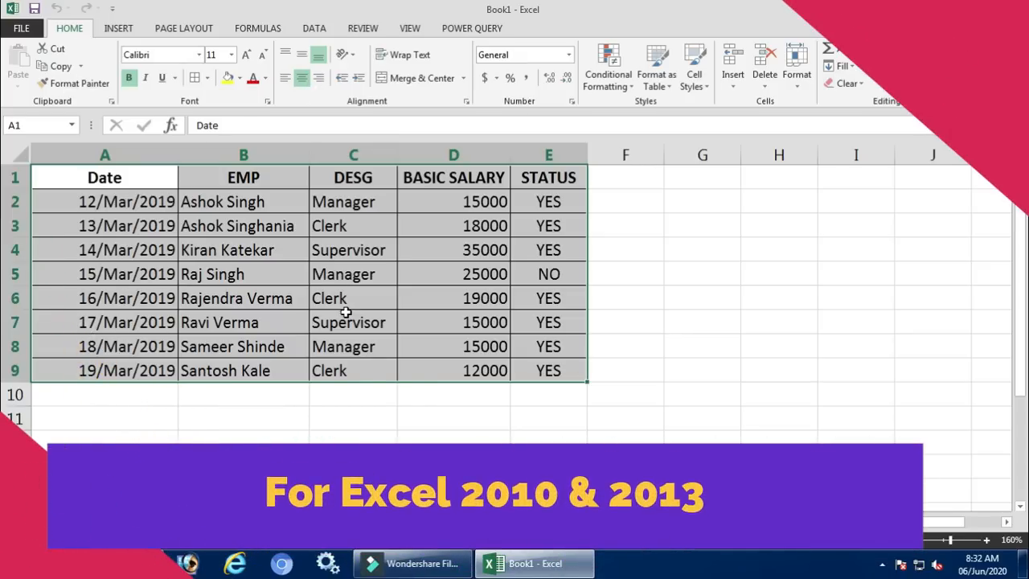
{"action": "left_click", "coordinate": [346, 314]}
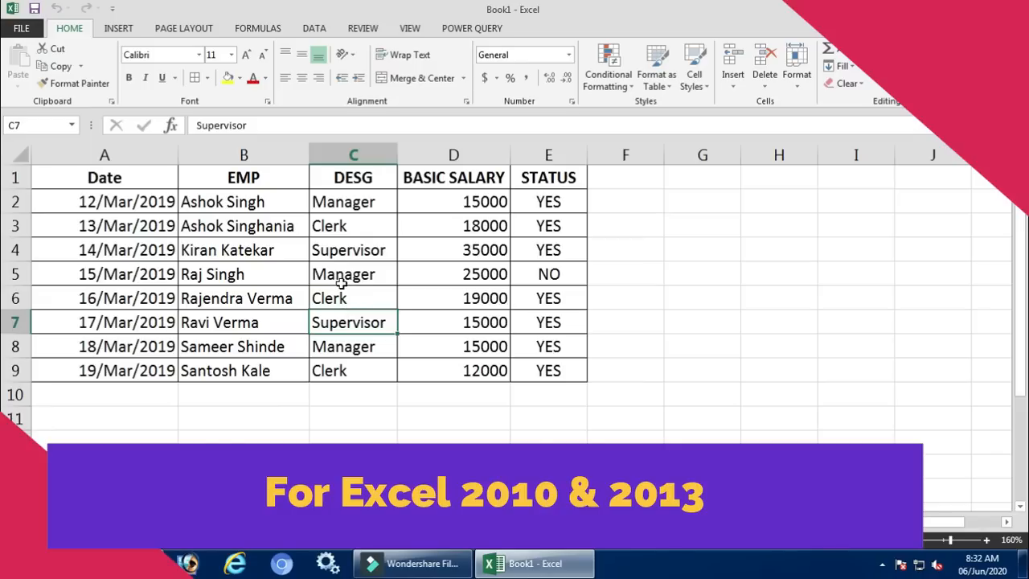
{"action": "left_click", "coordinate": [342, 281]}
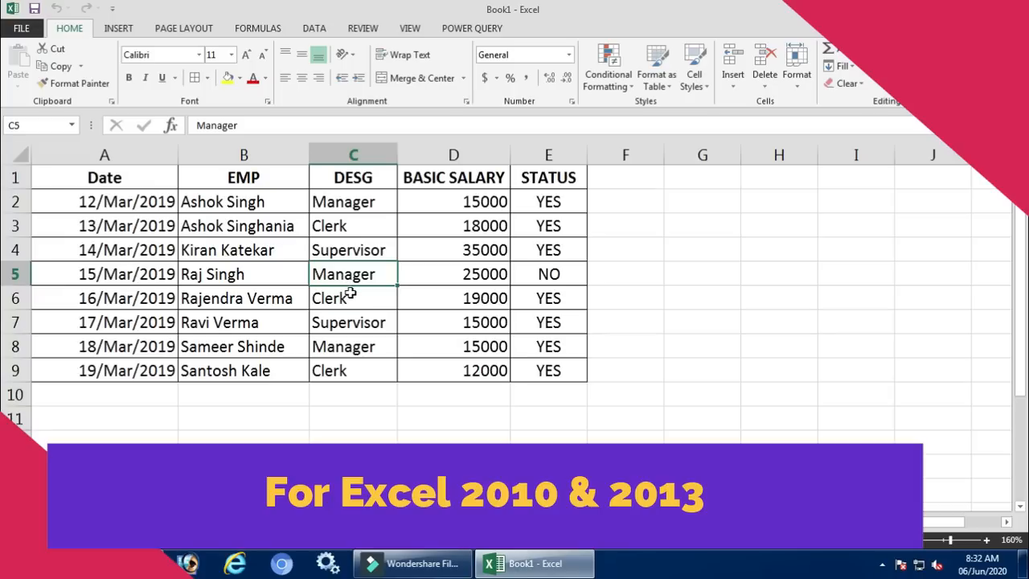
{"action": "left_click", "coordinate": [352, 298]}
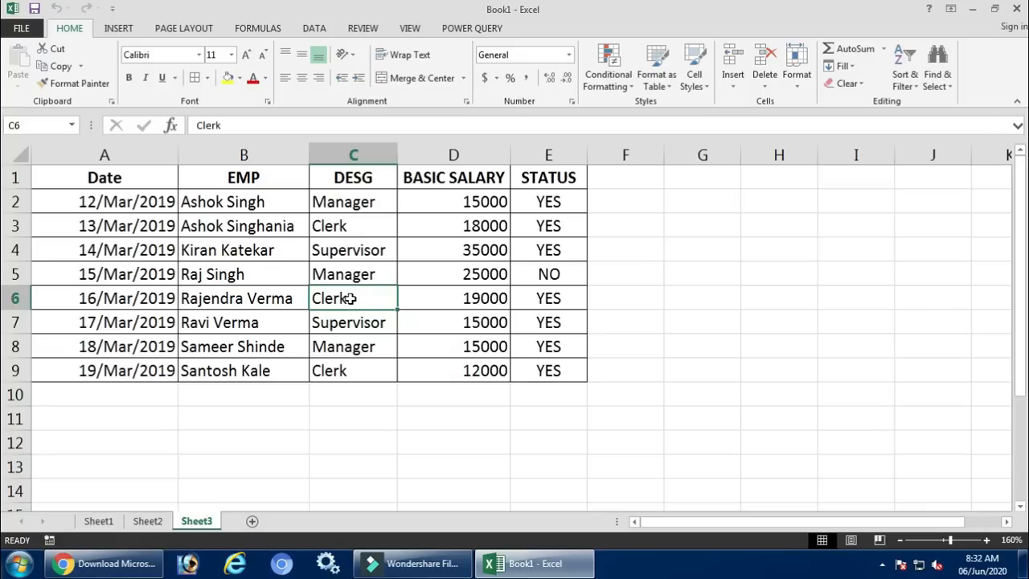
Switch to Chrome's Microsoft Power Query for Excel download page and choose the PowerQuery_2.62.5222.761 (64-bit) [en-us].msi file
{"action": "left_click", "coordinate": [109, 563]}
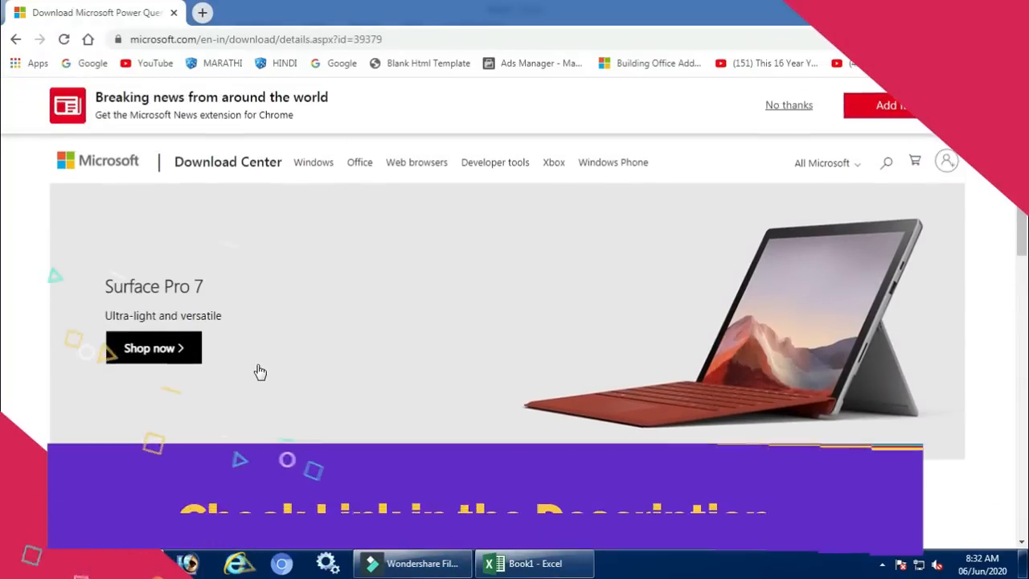
{"action": "scroll", "coordinate": [260, 372], "scroll_direction": "down", "scroll_amount": 3}
{"action": "left_click_drag", "start_coordinate": [93, 230], "coordinate": [338, 233]}
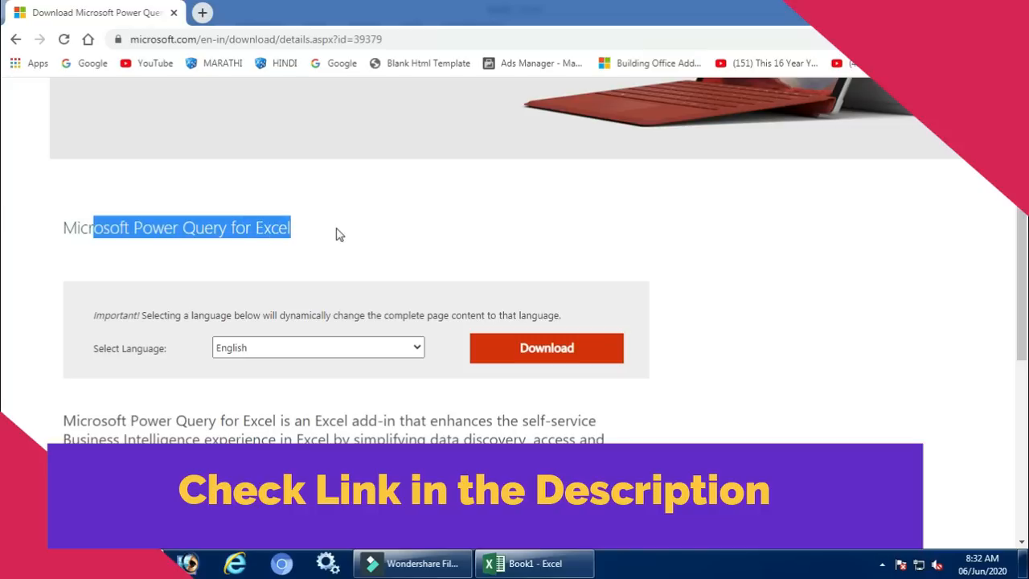
{"action": "left_click", "coordinate": [339, 233]}
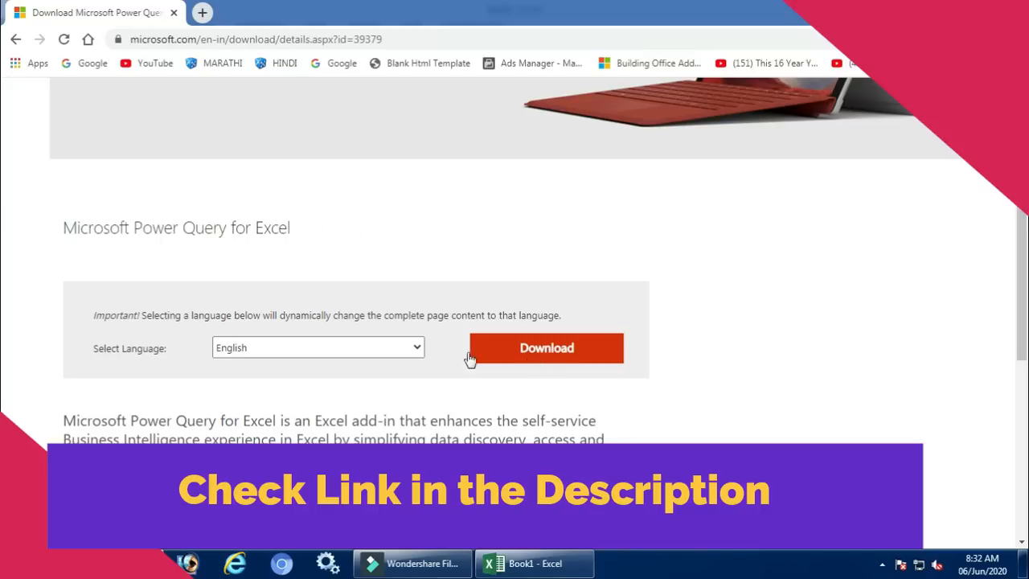
{"action": "left_click", "coordinate": [524, 355]}
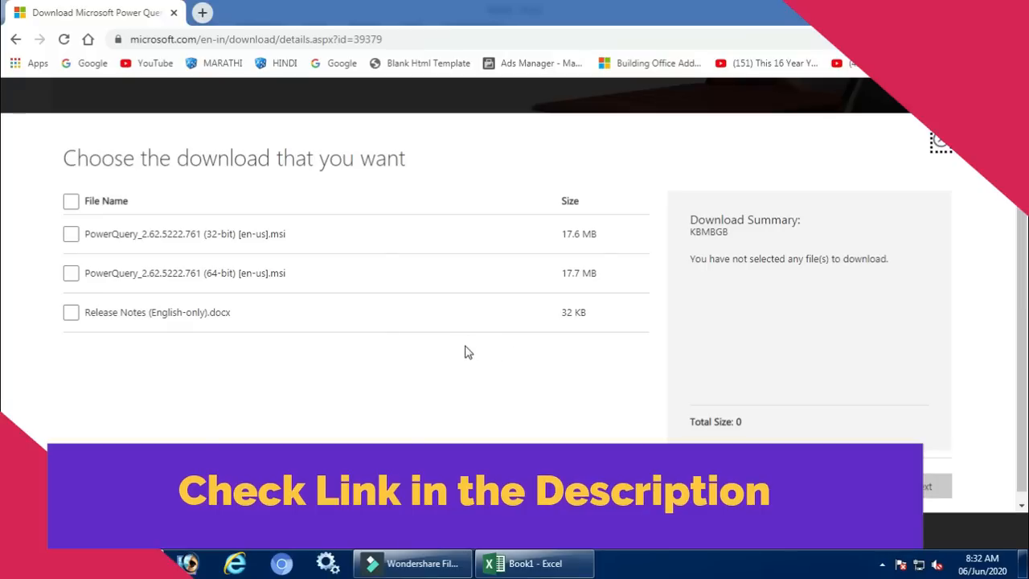
{"action": "left_click", "coordinate": [68, 279]}
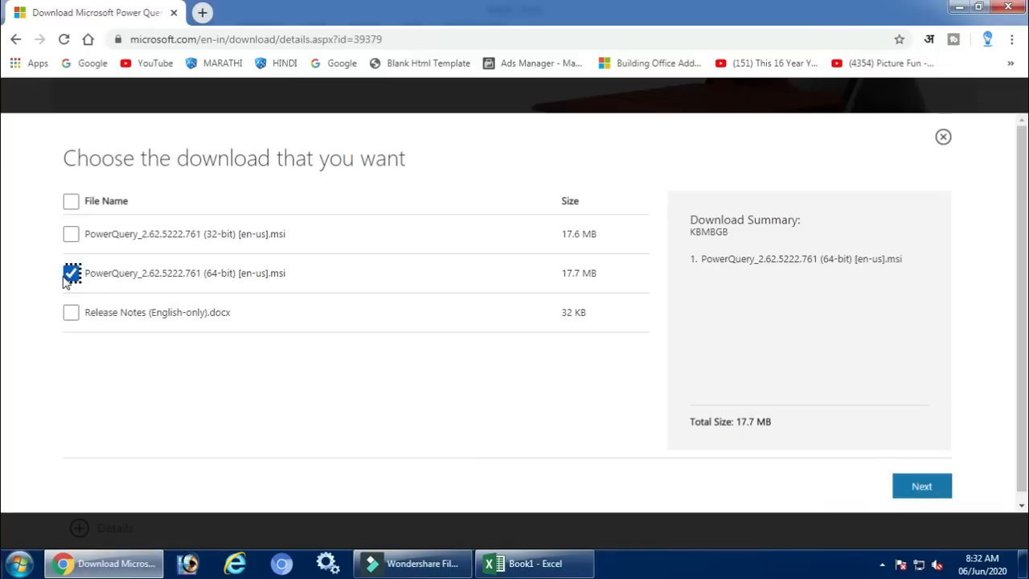
{"action": "key", "text": "super+plus"}
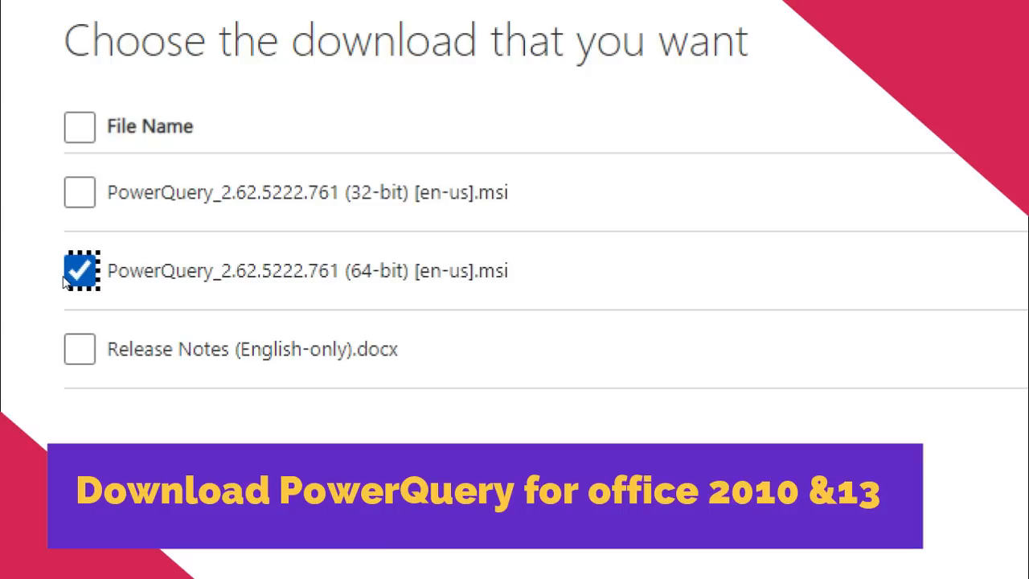
{"action": "key", "text": "super+minus"}
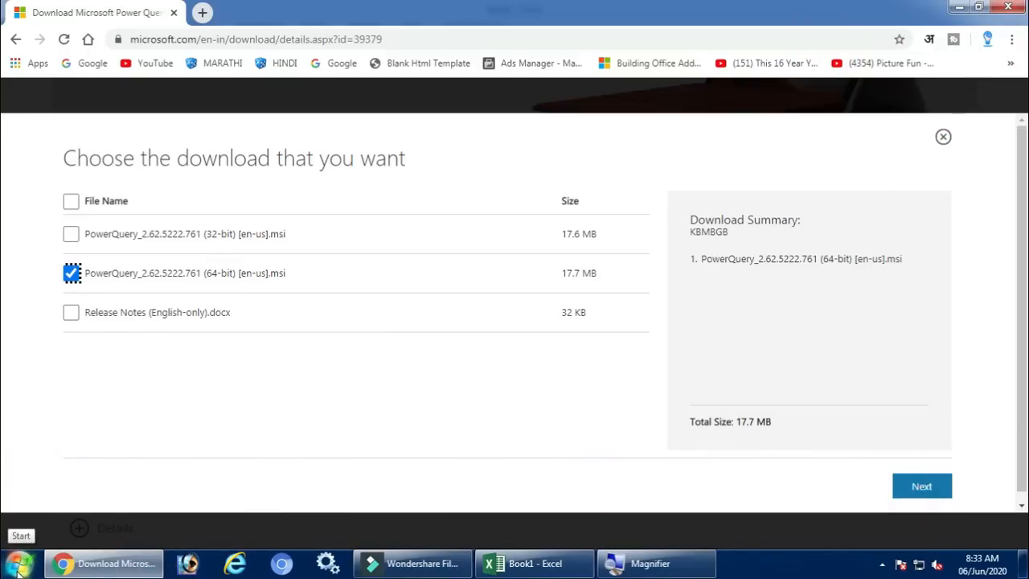
Check the computer's system type in the Windows system properties, and close them
{"action": "left_click", "coordinate": [16, 566]}
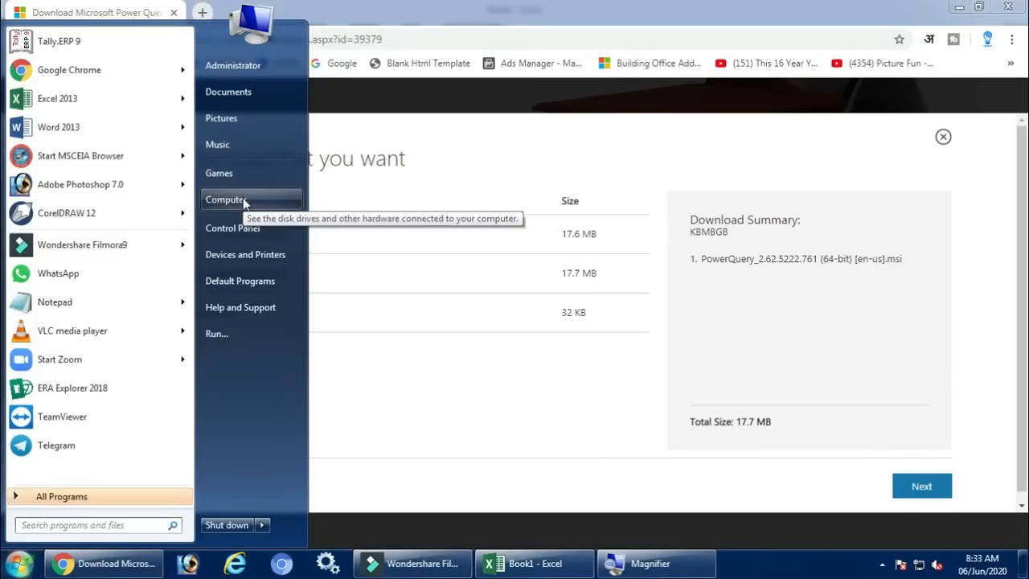
{"action": "right_click", "coordinate": [261, 204]}
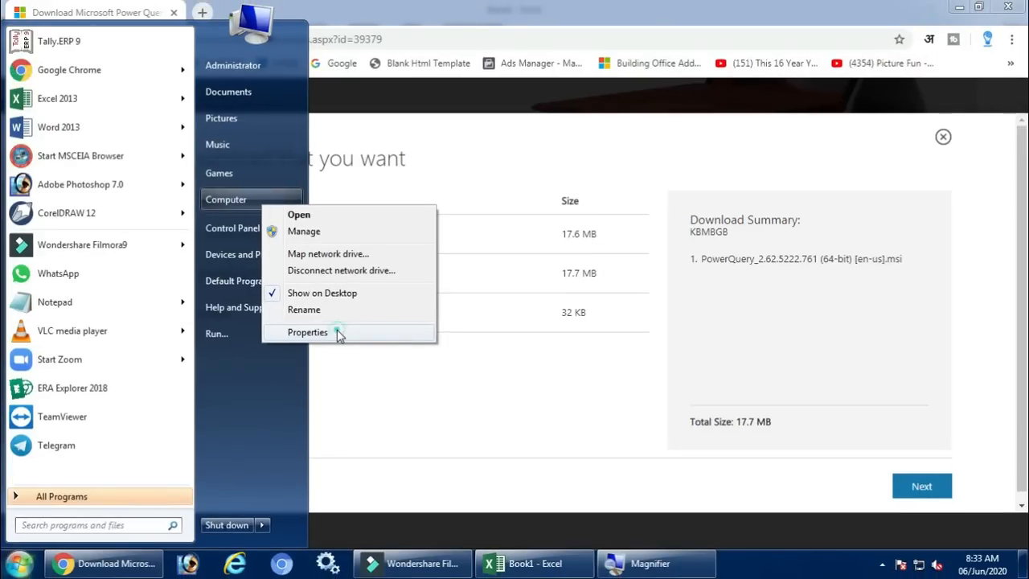
{"action": "left_click", "coordinate": [340, 337]}
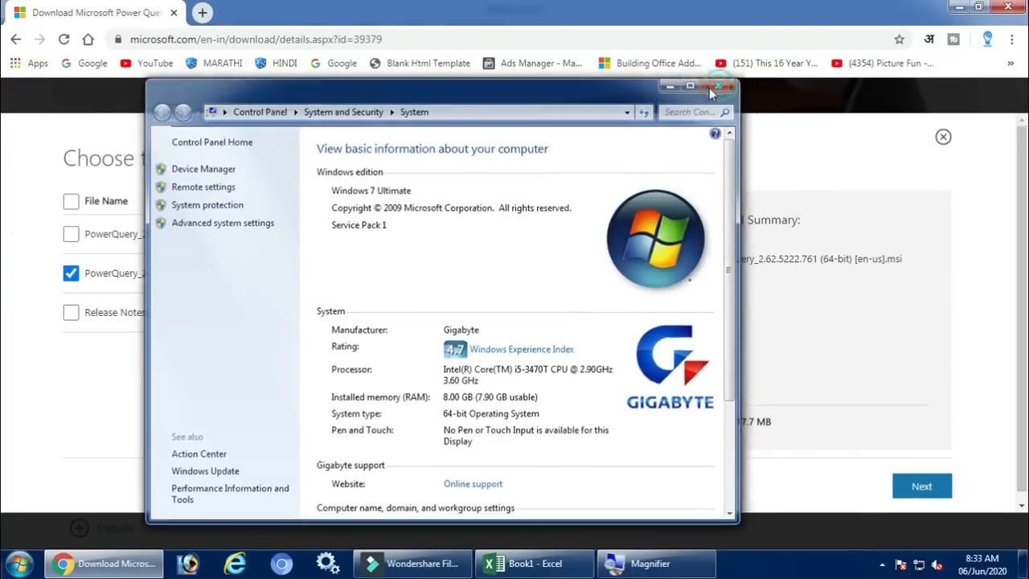
{"action": "left_click", "coordinate": [713, 88]}
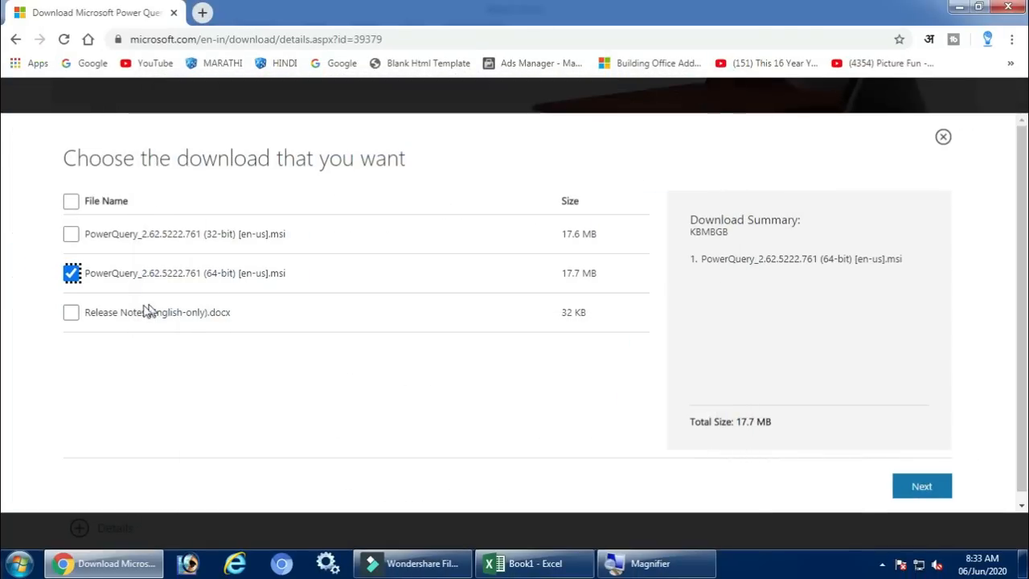
Download the selected 64-bit Power Query installer
{"action": "scroll", "coordinate": [236, 299], "scroll_direction": "down", "scroll_amount": 1}
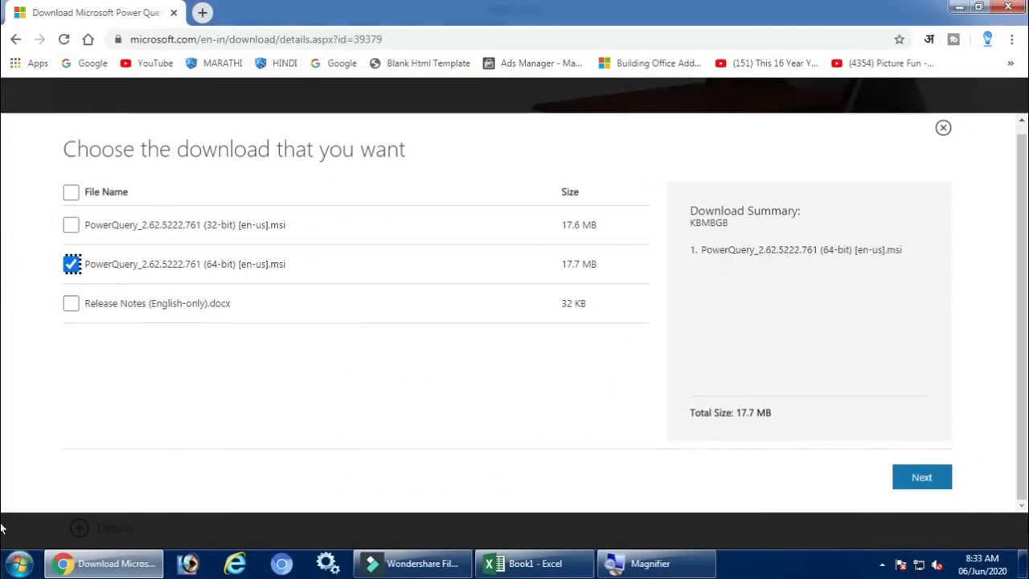
{"action": "left_click", "coordinate": [893, 480]}
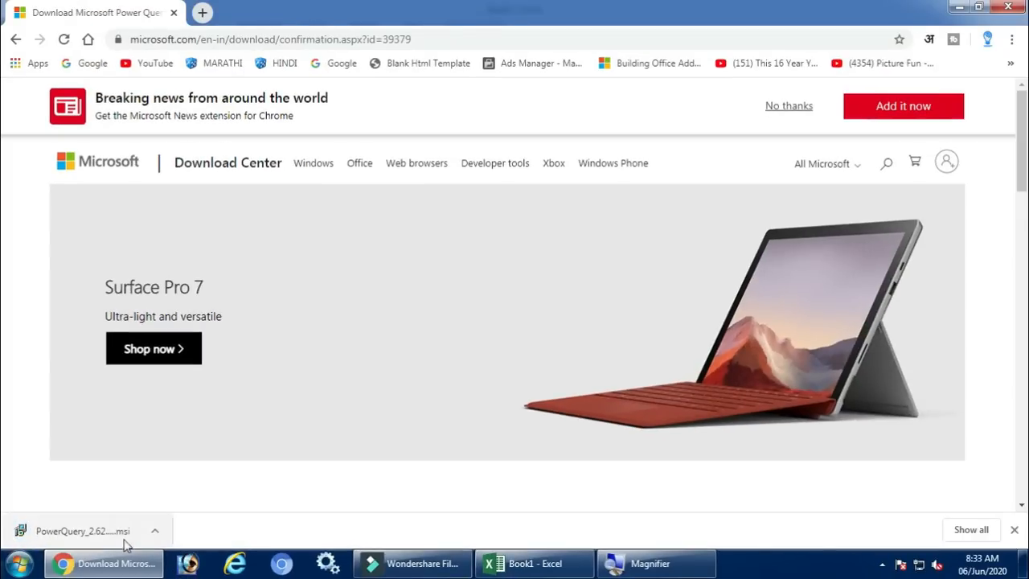
Try to install Power Query from the downloaded file, and exit the setup wizard
{"action": "left_click", "coordinate": [115, 535]}
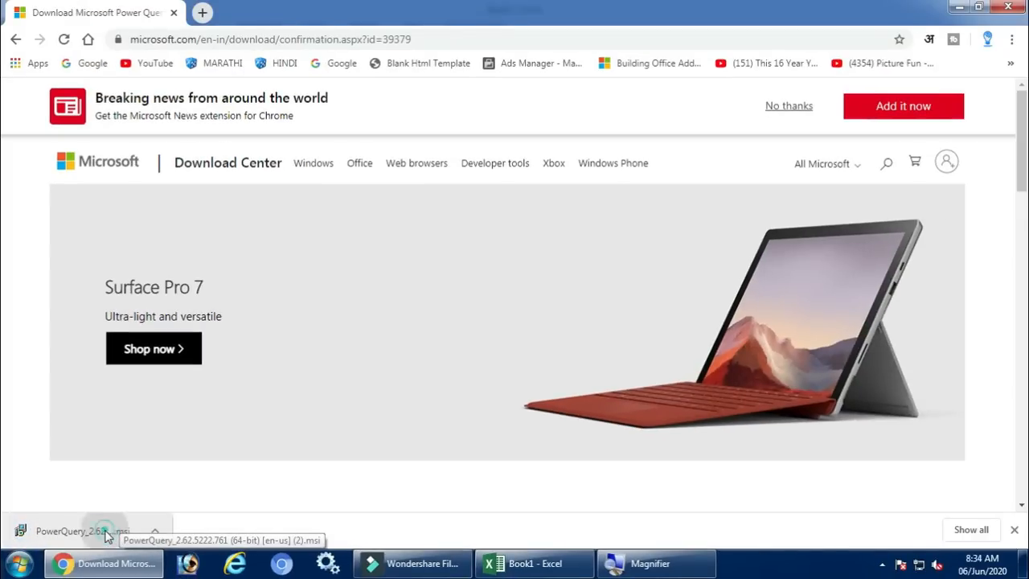
{"action": "left_click", "coordinate": [560, 293]}
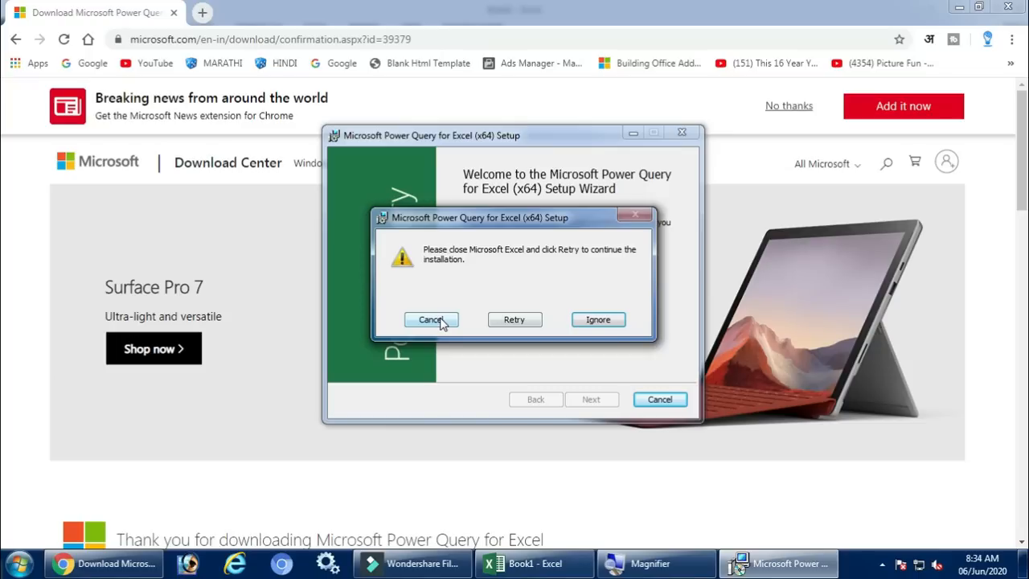
{"action": "left_click", "coordinate": [441, 323]}
{"action": "left_click", "coordinate": [597, 400]}
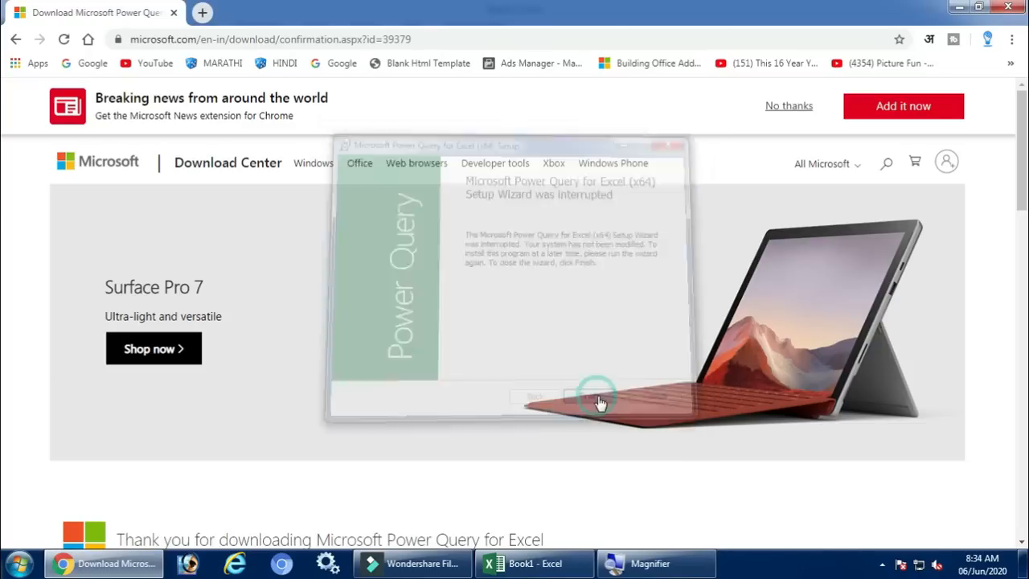
Switch back to the Book1 workbook in Excel and look over the available Power Query commands
{"action": "left_click", "coordinate": [558, 566]}
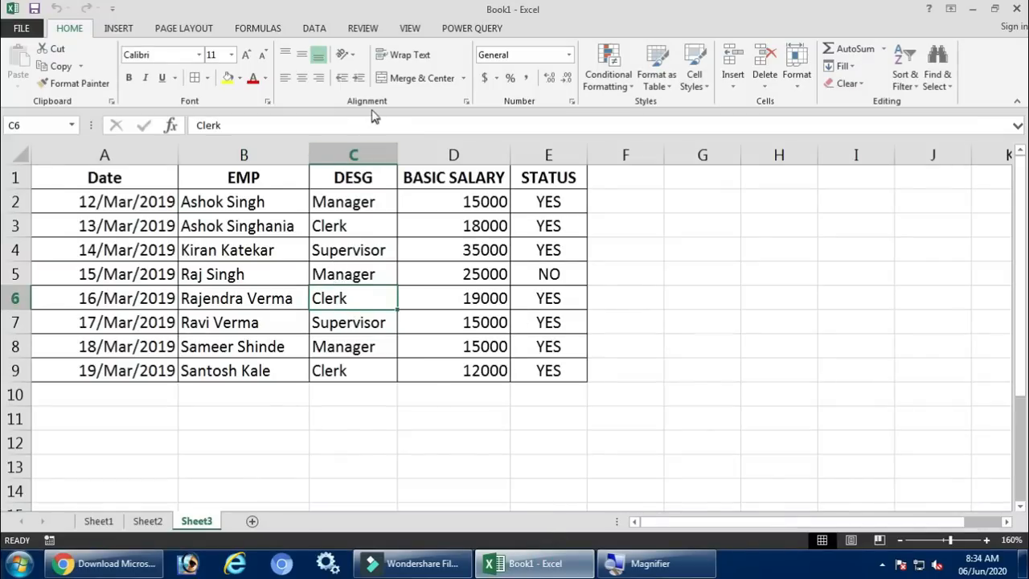
{"action": "left_click", "coordinate": [466, 29]}
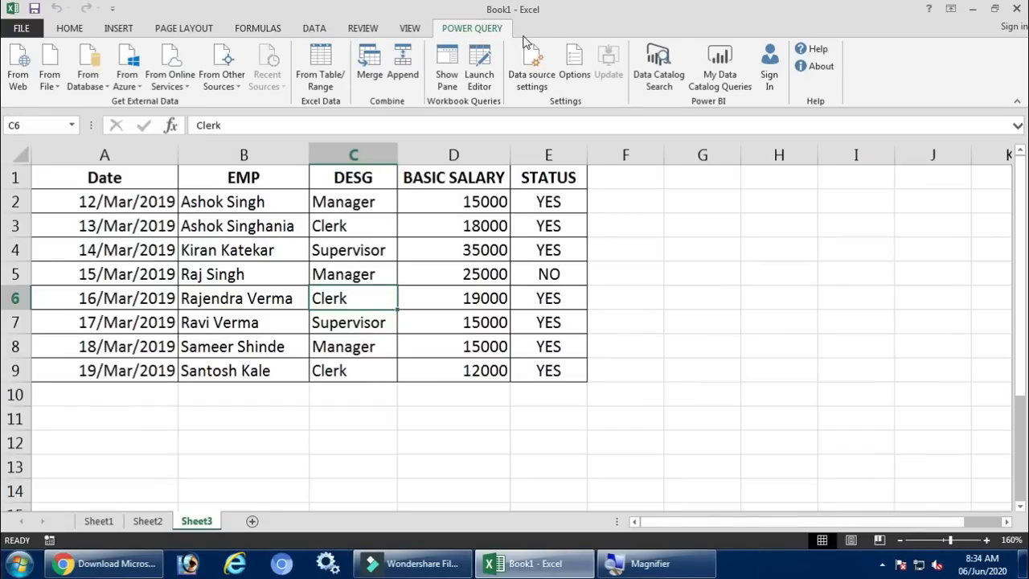
{"action": "type", "text": "z="}
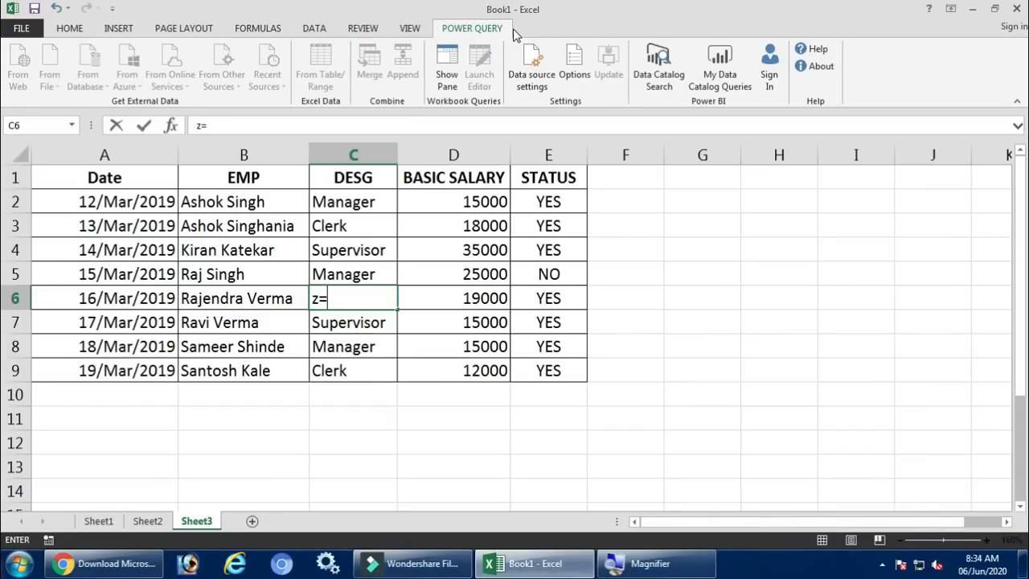
{"action": "key", "text": "Escape"}
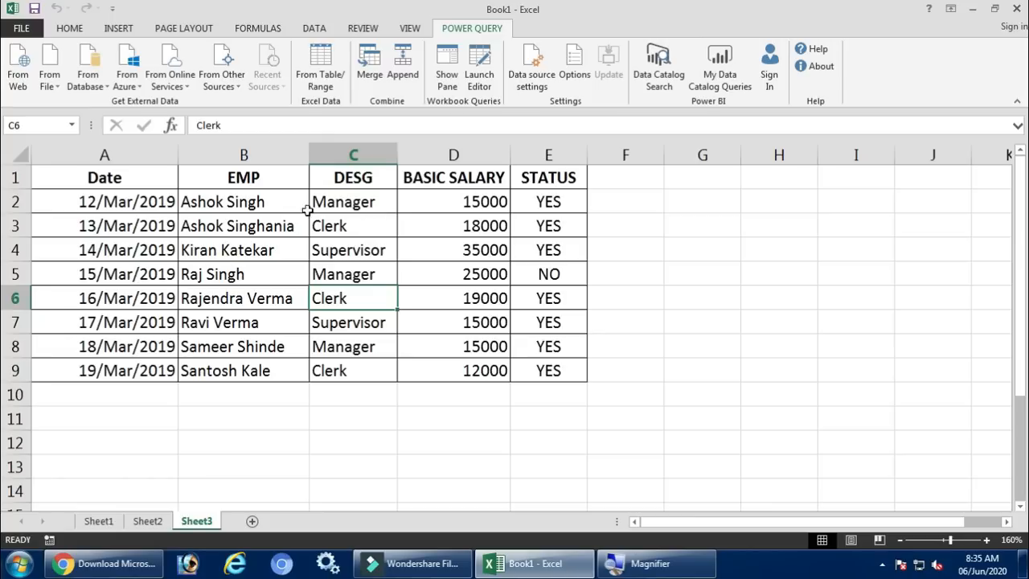
Convert the January records in Sheet1 range A1:E9 into a table with headers
{"action": "left_click", "coordinate": [99, 521]}
{"action": "left_click", "coordinate": [119, 173]}
{"action": "left_click_drag", "start_coordinate": [119, 173], "coordinate": [544, 361]}
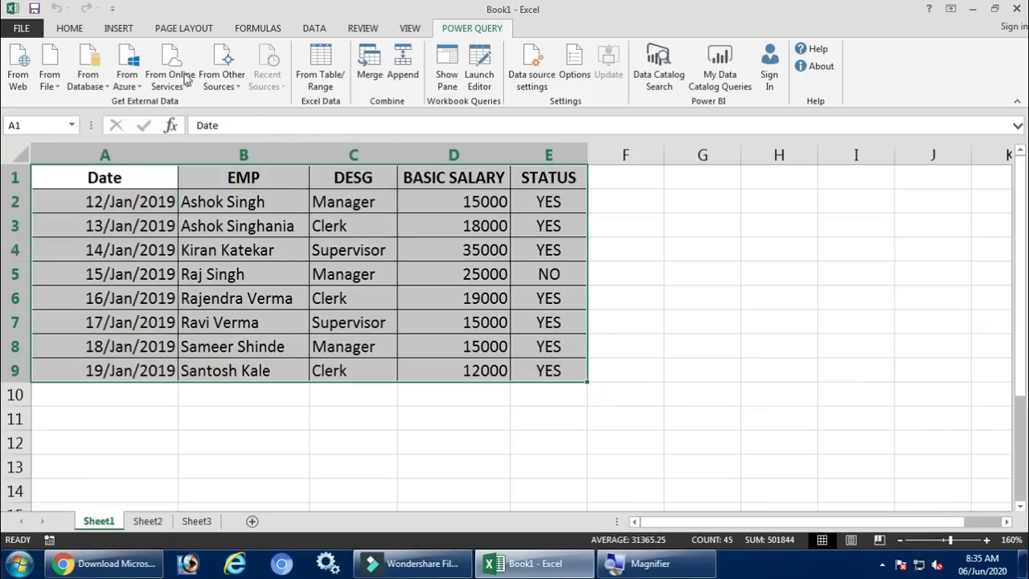
{"action": "left_click", "coordinate": [117, 28]}
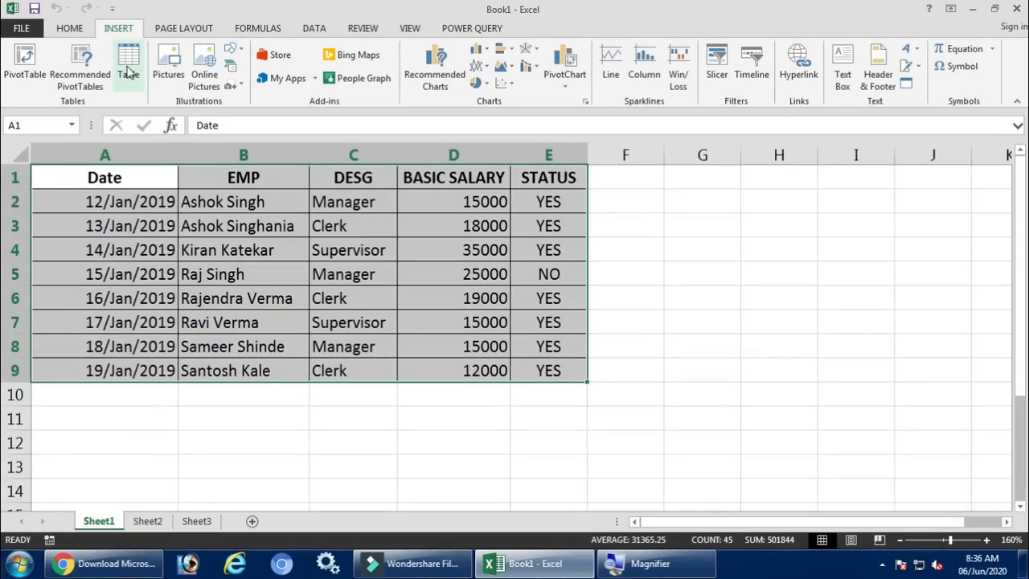
{"action": "left_click", "coordinate": [128, 71]}
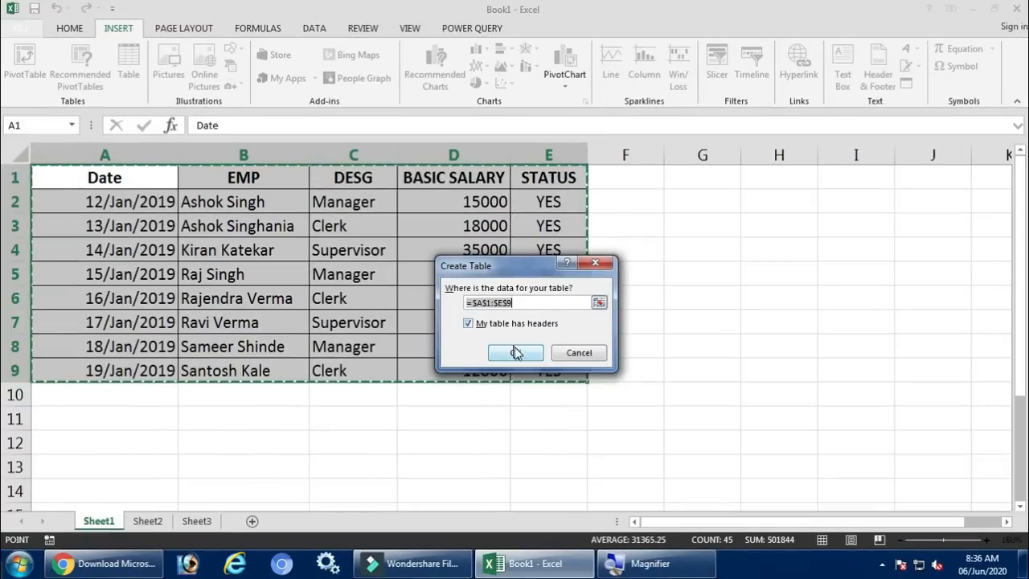
{"action": "left_click", "coordinate": [515, 353]}
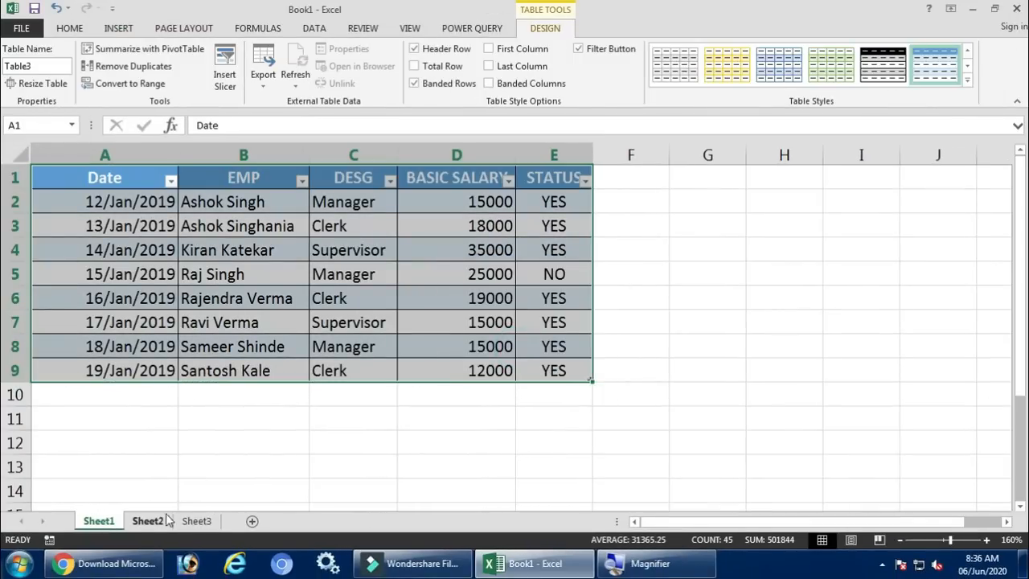
Convert the February records in Sheet2 range A1:E9 into a table with headers
{"action": "left_click", "coordinate": [168, 522]}
{"action": "left_click_drag", "start_coordinate": [121, 176], "coordinate": [545, 369]}
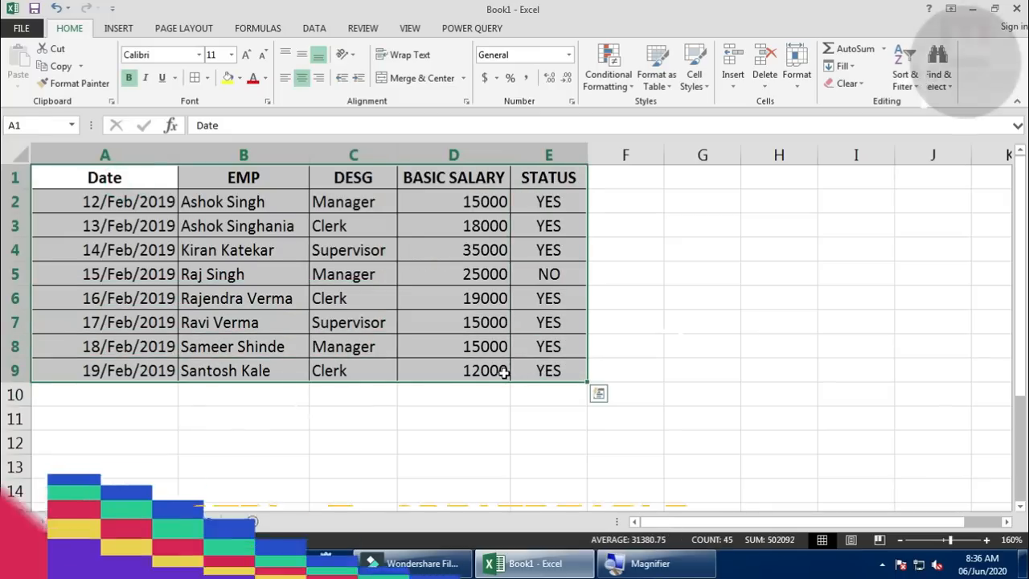
{"action": "key", "text": "ctrl+t"}
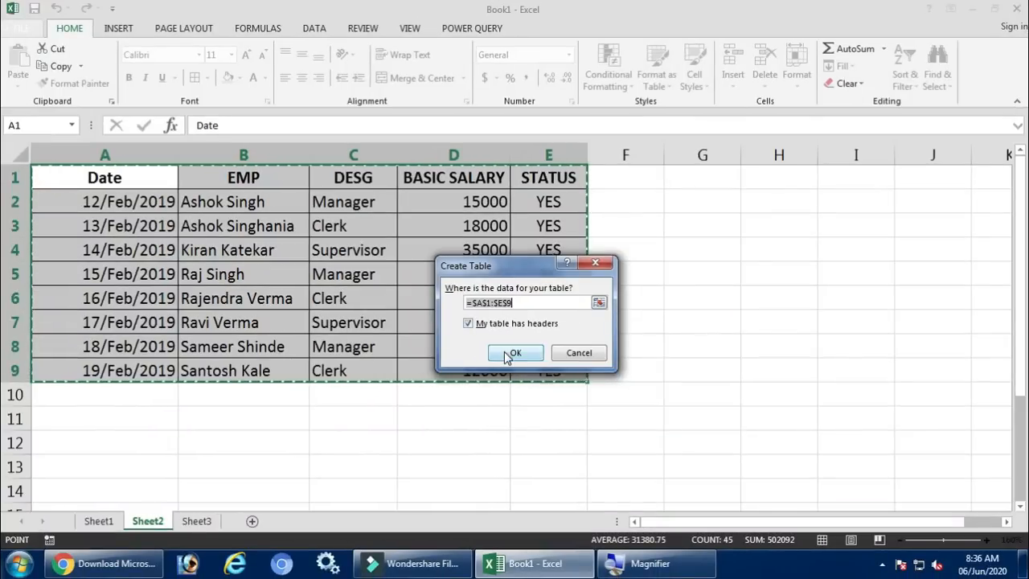
{"action": "left_click", "coordinate": [509, 354]}
Convert the March records in Sheet3 range A1:E9 into a table with headers
{"action": "left_click", "coordinate": [196, 521]}
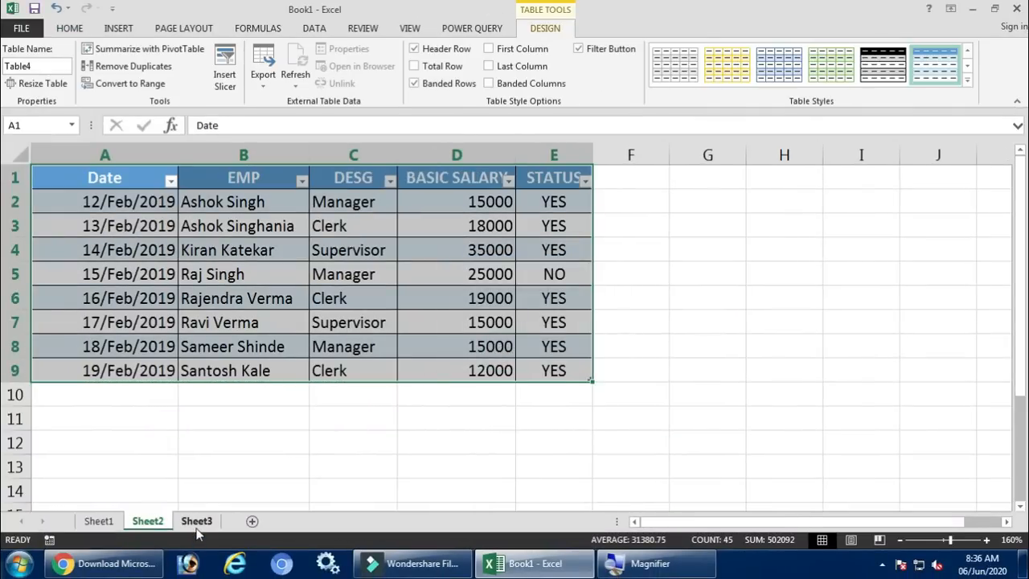
{"action": "left_click_drag", "start_coordinate": [148, 182], "coordinate": [523, 370]}
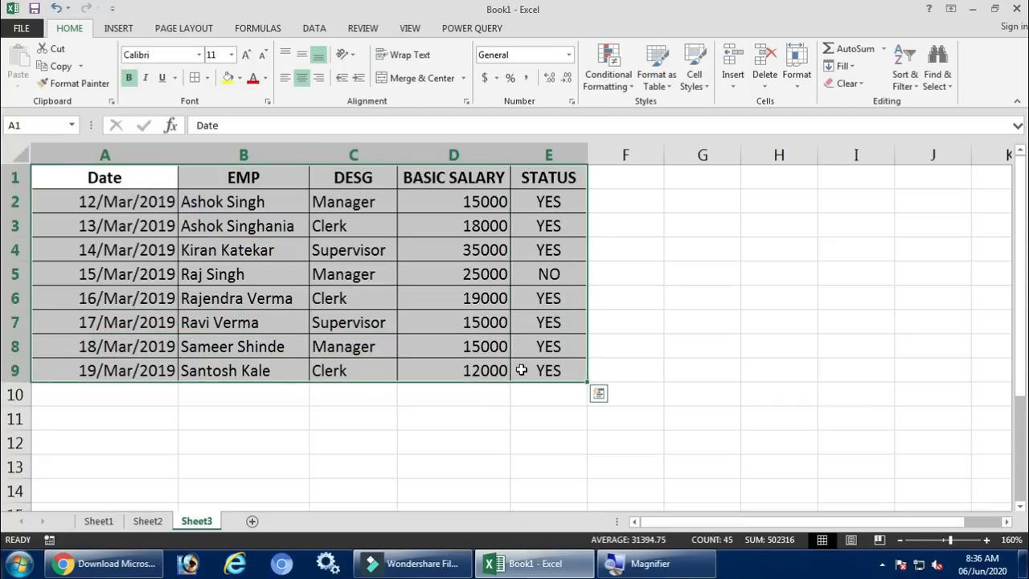
{"action": "key", "text": "ctrl+t"}
{"action": "key", "text": "Return"}
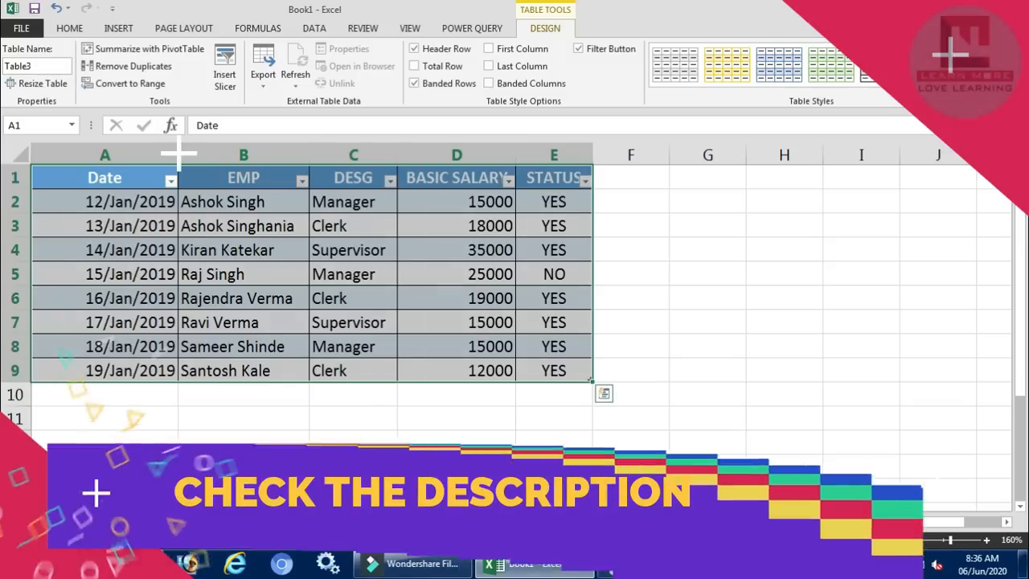
Load the January table on Sheet1 into the Power Query Editor as a new query
{"action": "left_click", "coordinate": [163, 368]}
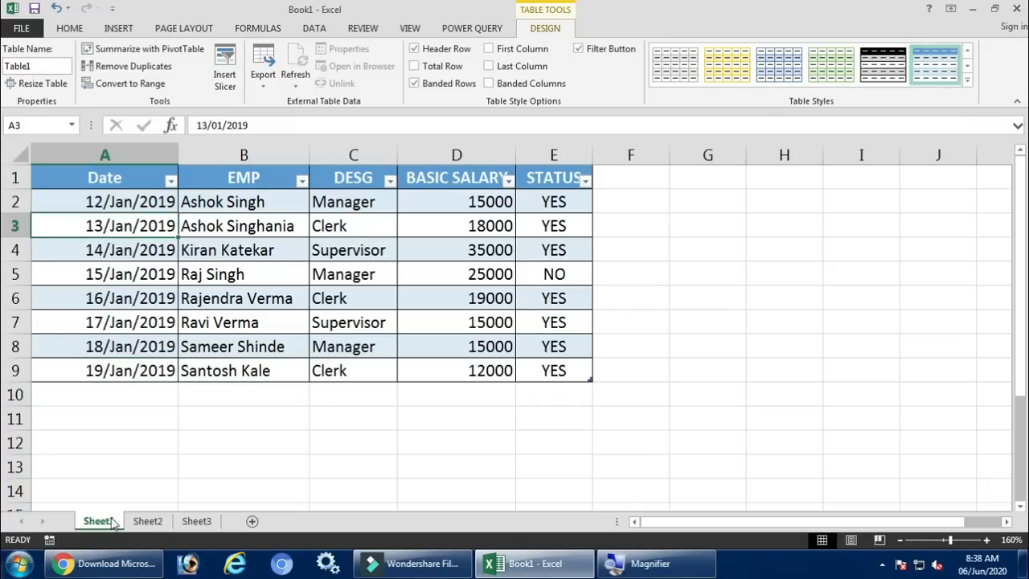
{"action": "left_click", "coordinate": [109, 184]}
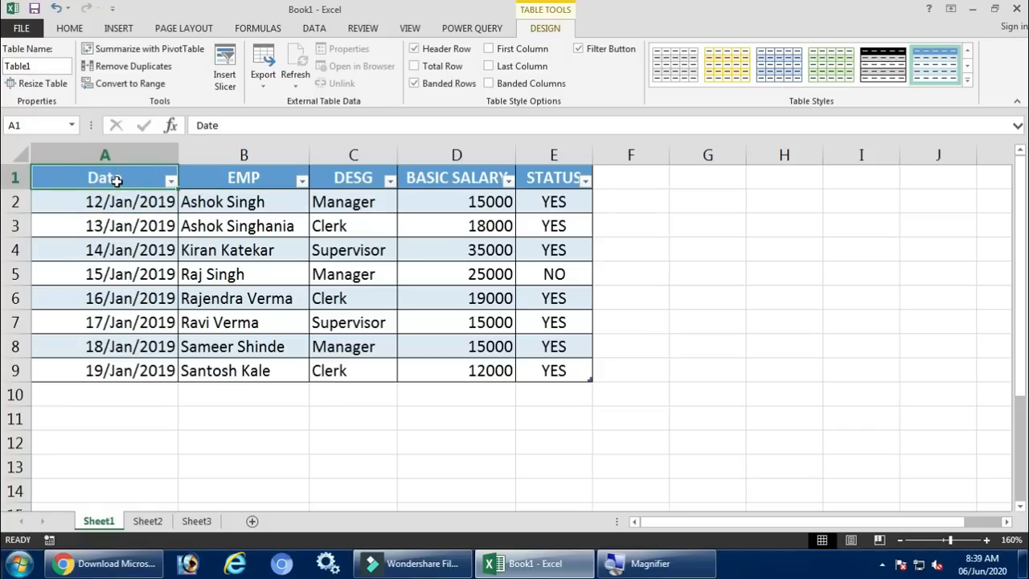
{"action": "left_click", "coordinate": [452, 31]}
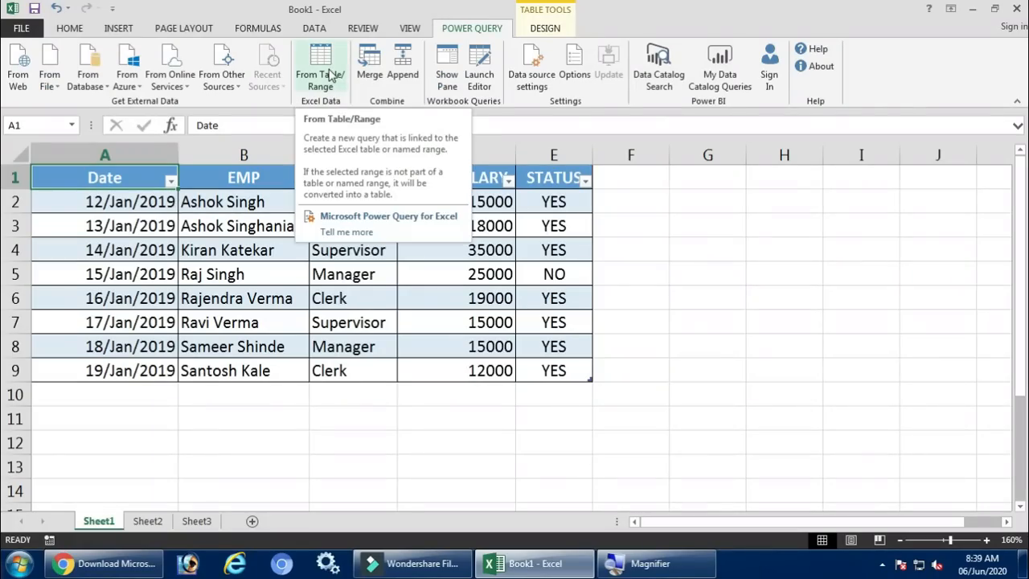
{"action": "left_click", "coordinate": [330, 74]}
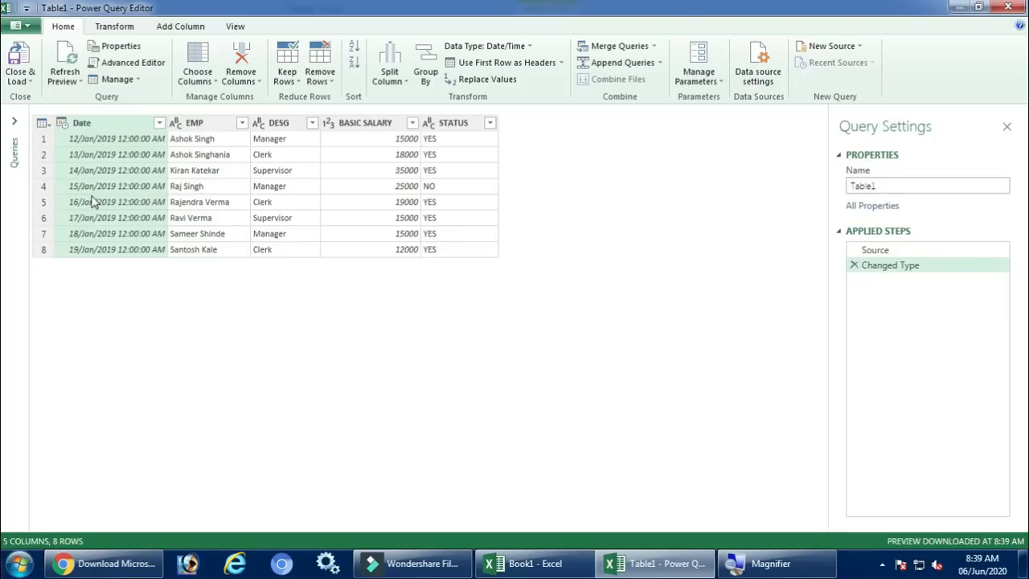
Examine the loaded January rows, the query settings and the available query-combining commands
{"action": "key", "text": "super+plus"}
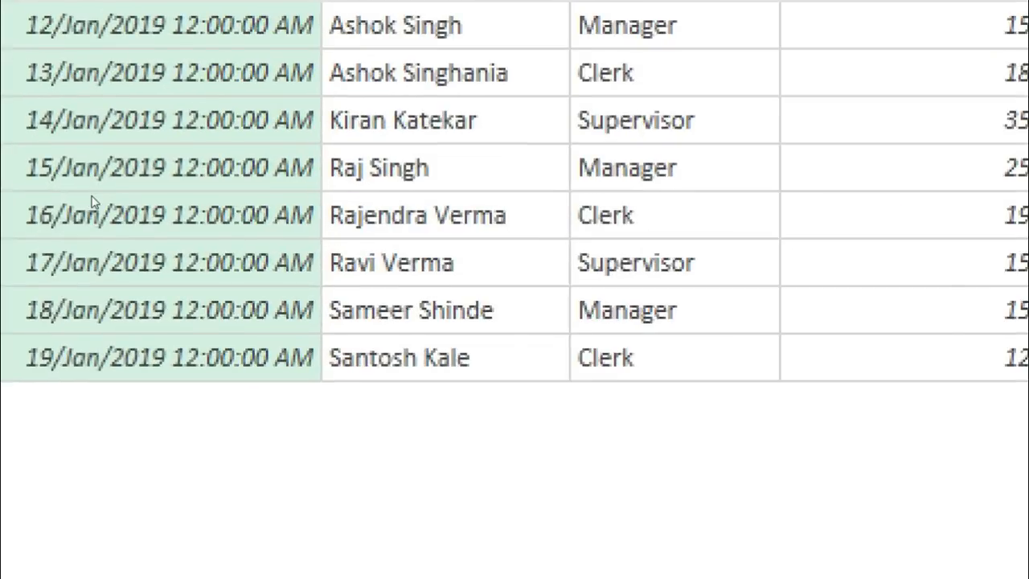
{"action": "key", "text": "super+minus"}
{"action": "key", "text": "super+minus"}
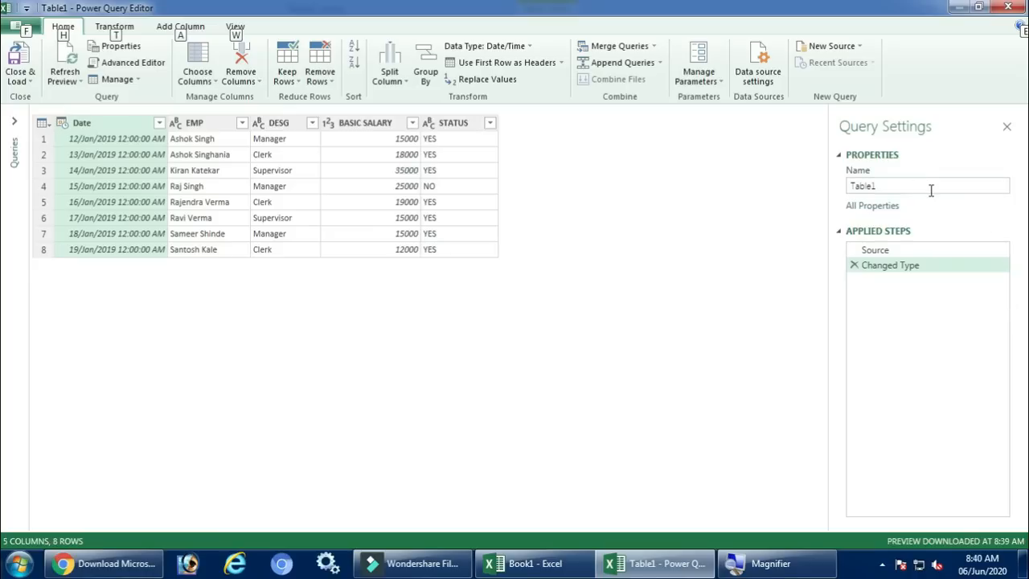
{"action": "key", "text": "super+plus"}
{"action": "key", "text": "super+plus"}
{"action": "key", "text": "super+plus"}
{"action": "key", "text": "super+minus"}
{"action": "key", "text": "super+minus"}
{"action": "key", "text": "super+minus"}
{"action": "left_click", "coordinate": [666, 268]}
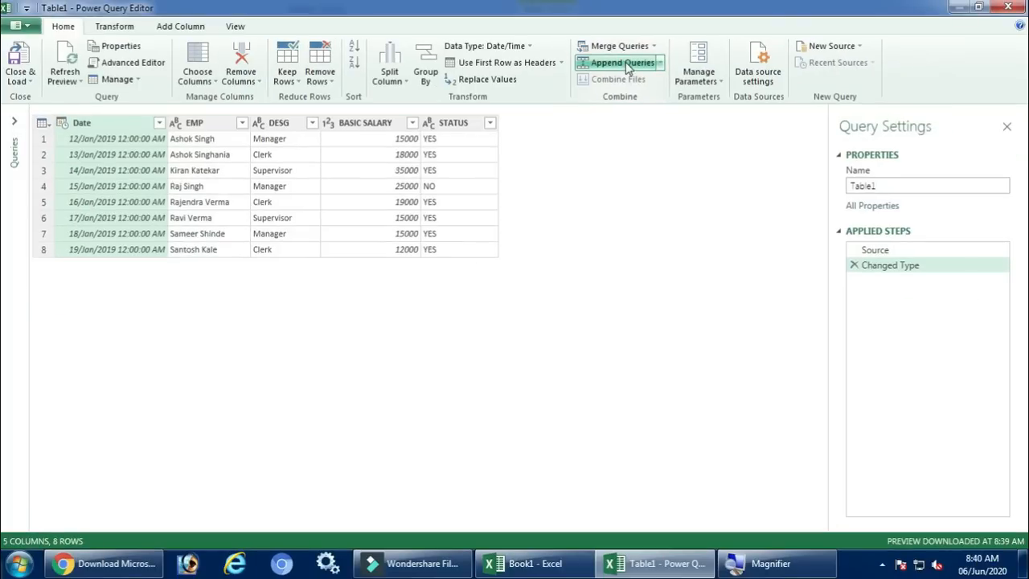
Append three tables in the query, adding Table1 (Current) two more times to the tables to append
{"action": "left_click", "coordinate": [627, 66]}
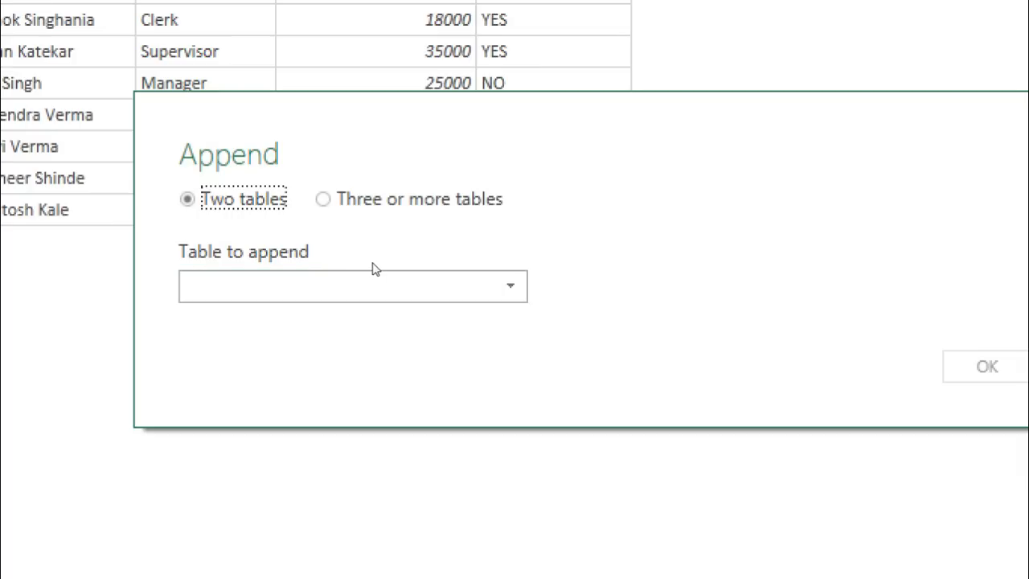
{"action": "left_click", "coordinate": [323, 198]}
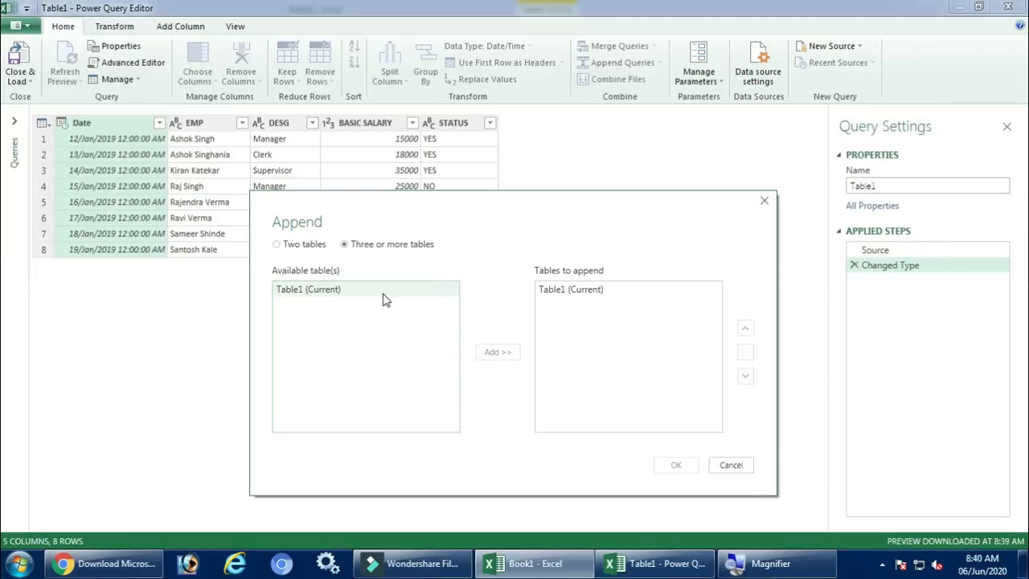
{"action": "left_click", "coordinate": [553, 291]}
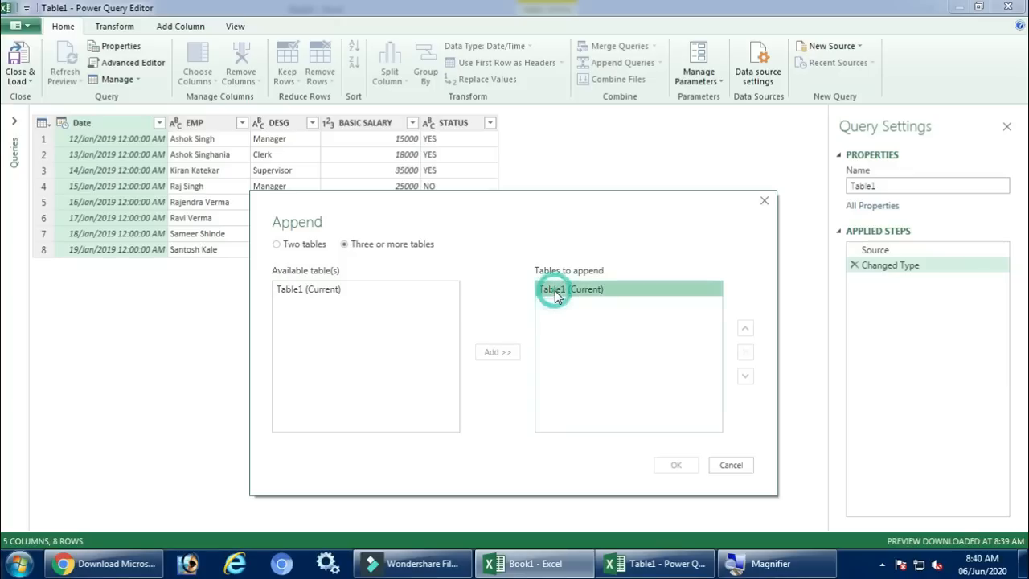
{"action": "left_click", "coordinate": [360, 291]}
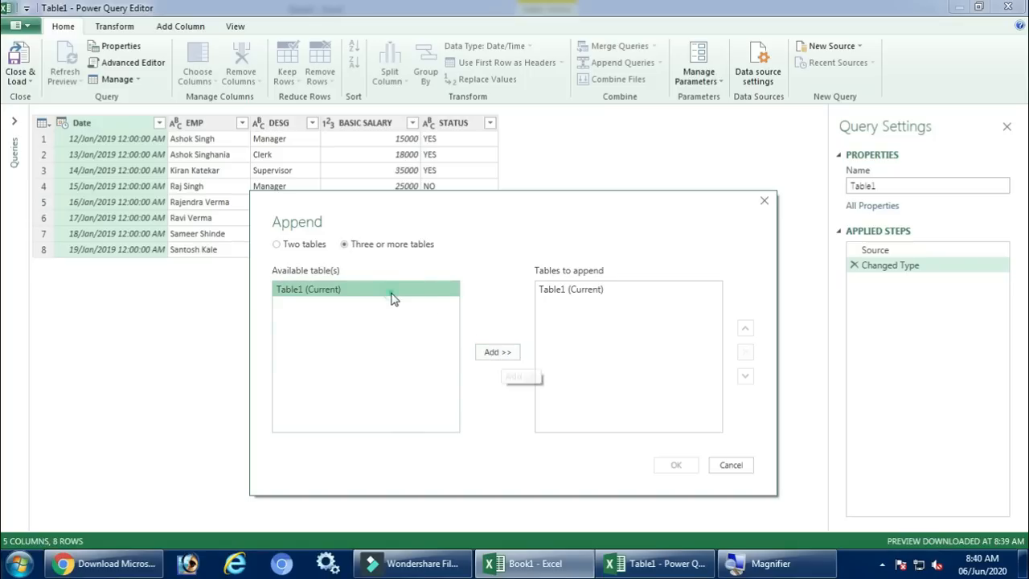
{"action": "left_click", "coordinate": [506, 355]}
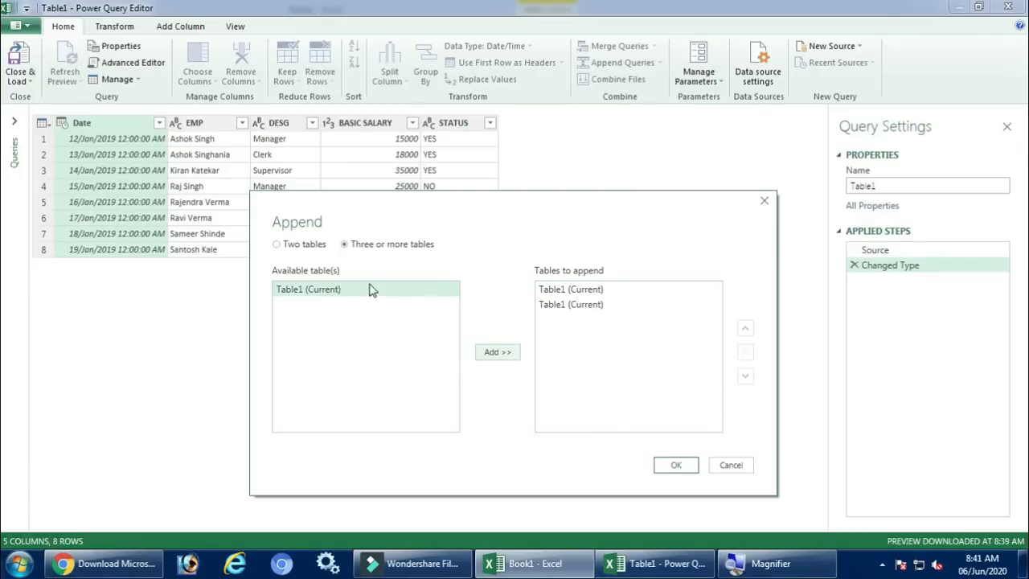
{"action": "left_click", "coordinate": [491, 351]}
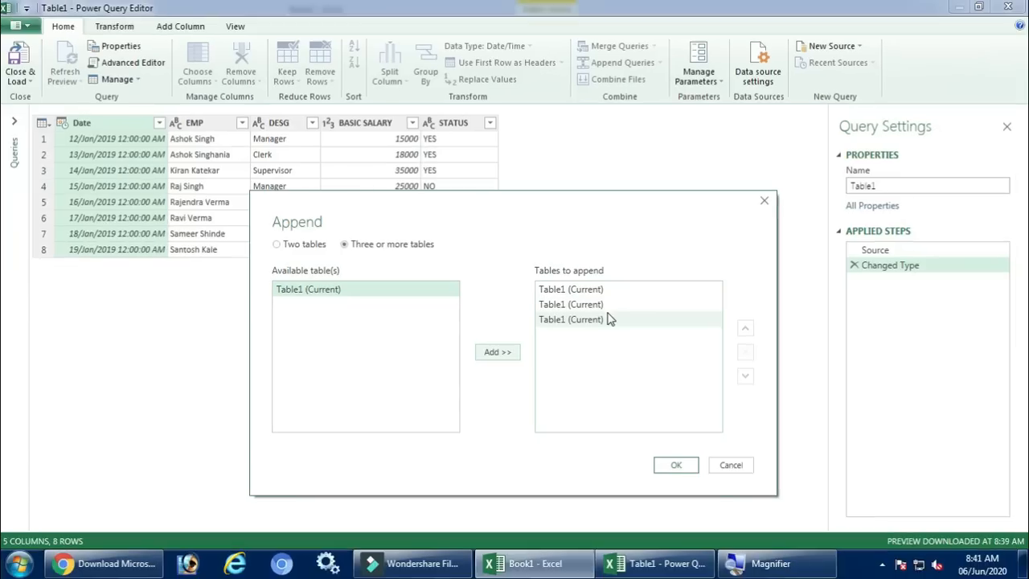
{"action": "left_click", "coordinate": [674, 466]}
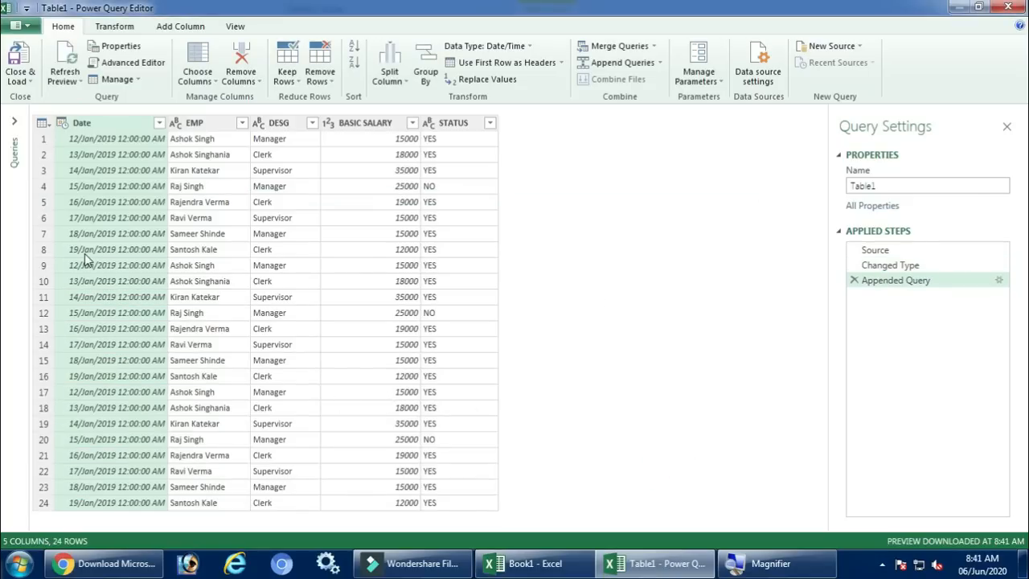
Check the dates in the appended rows and view the Append options again without applying anything
{"action": "key", "text": "super+plus"}
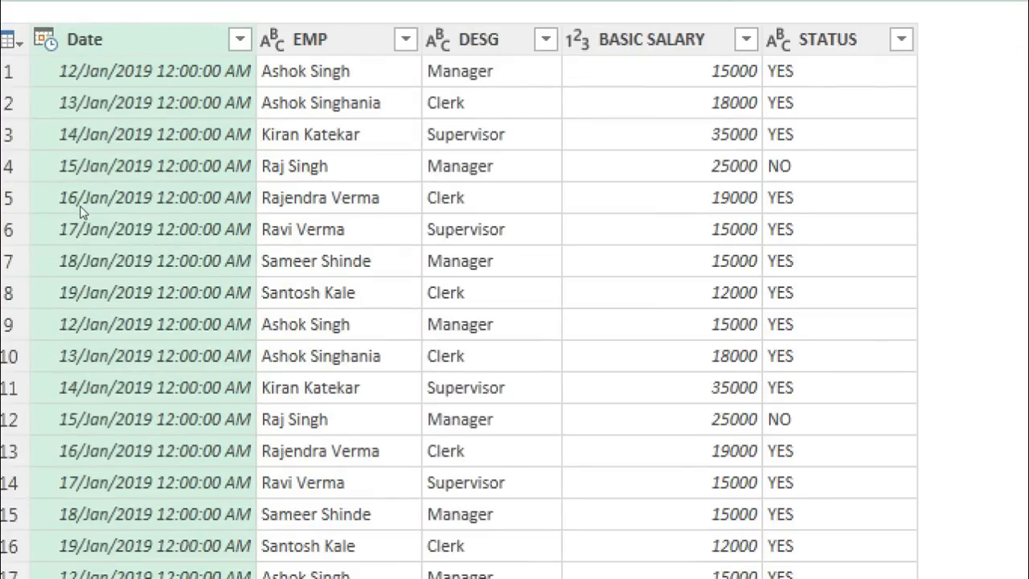
{"action": "key", "text": "super+minus"}
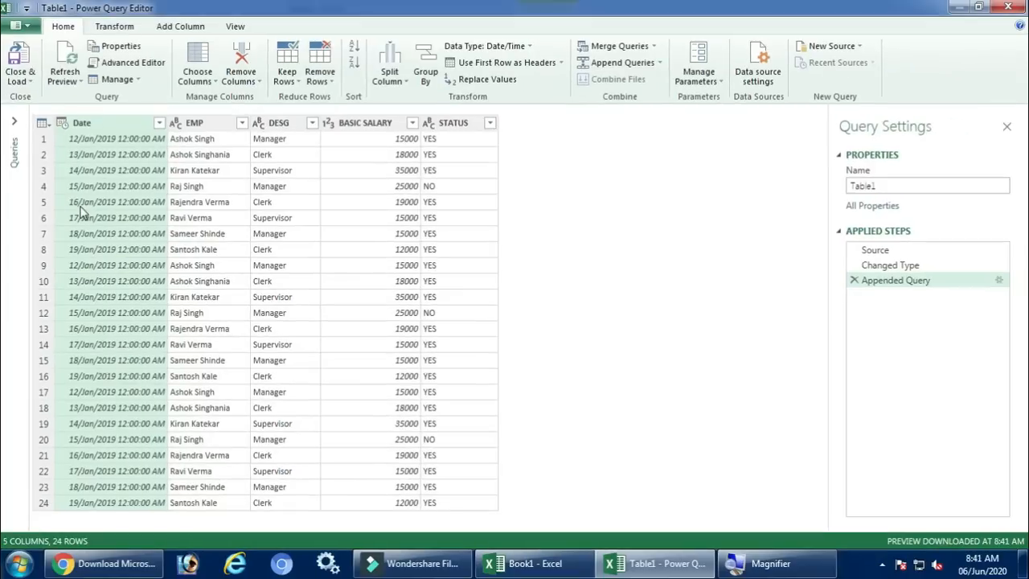
{"action": "left_click", "coordinate": [118, 412]}
{"action": "scroll", "coordinate": [118, 412], "scroll_direction": "down", "scroll_amount": 2}
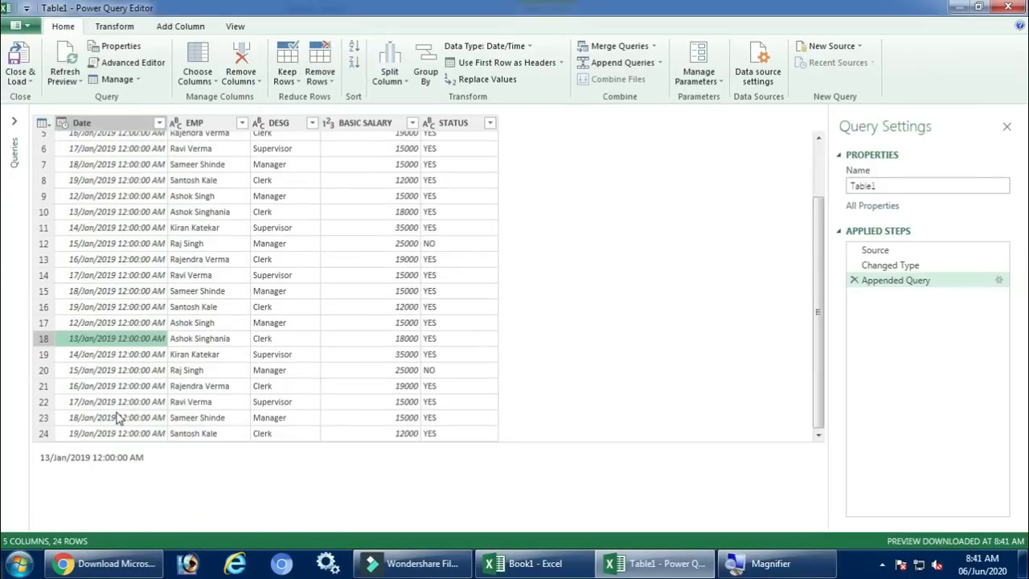
{"action": "scroll", "coordinate": [119, 414], "scroll_direction": "up", "scroll_amount": 2}
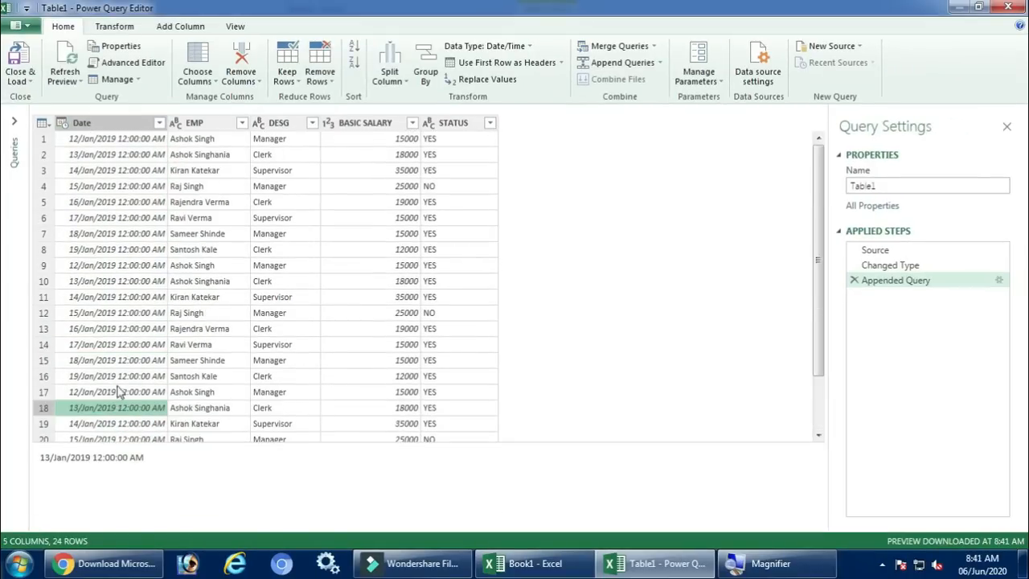
{"action": "left_click", "coordinate": [119, 248]}
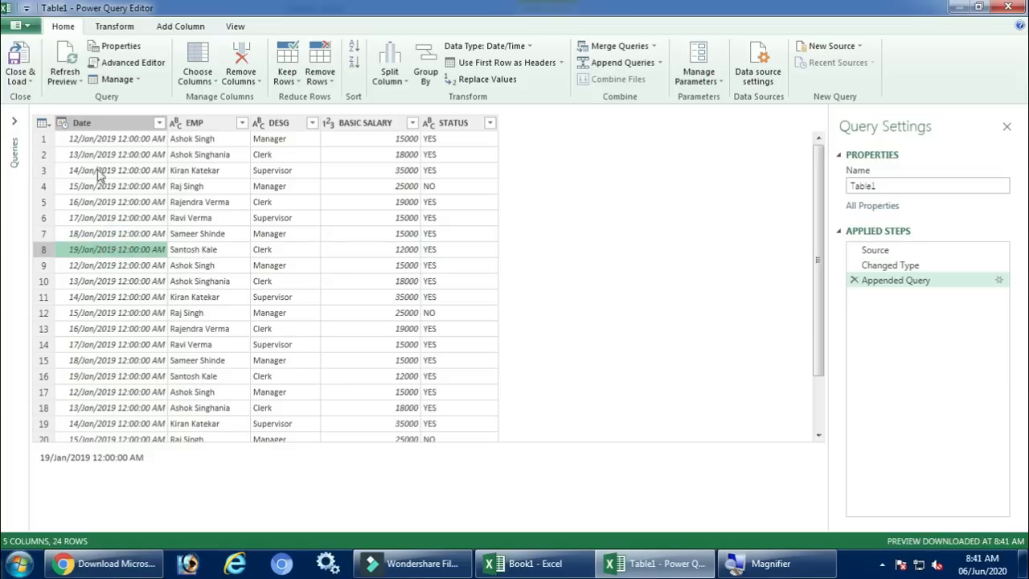
{"action": "left_click", "coordinate": [102, 142]}
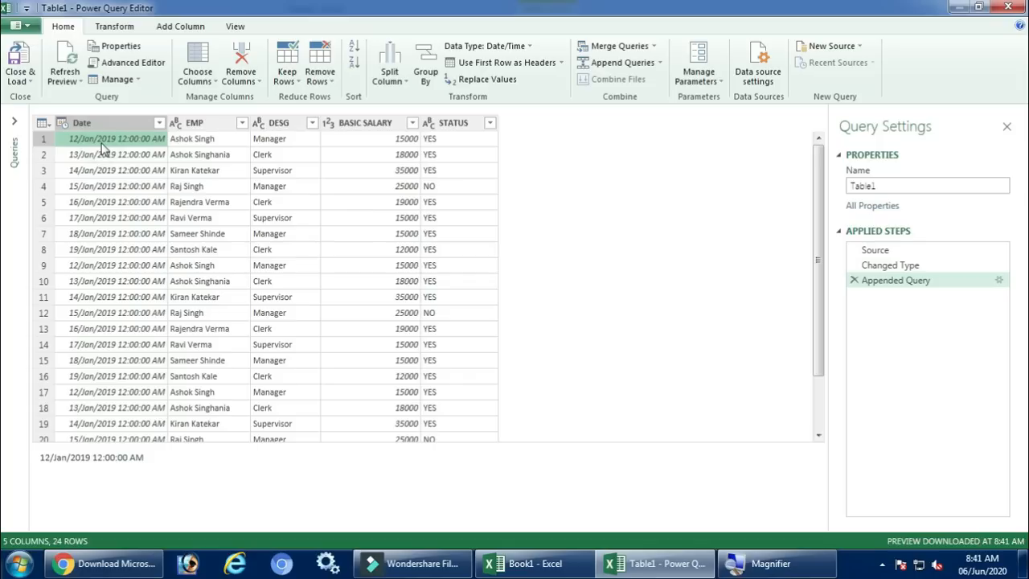
{"action": "left_click", "coordinate": [611, 64]}
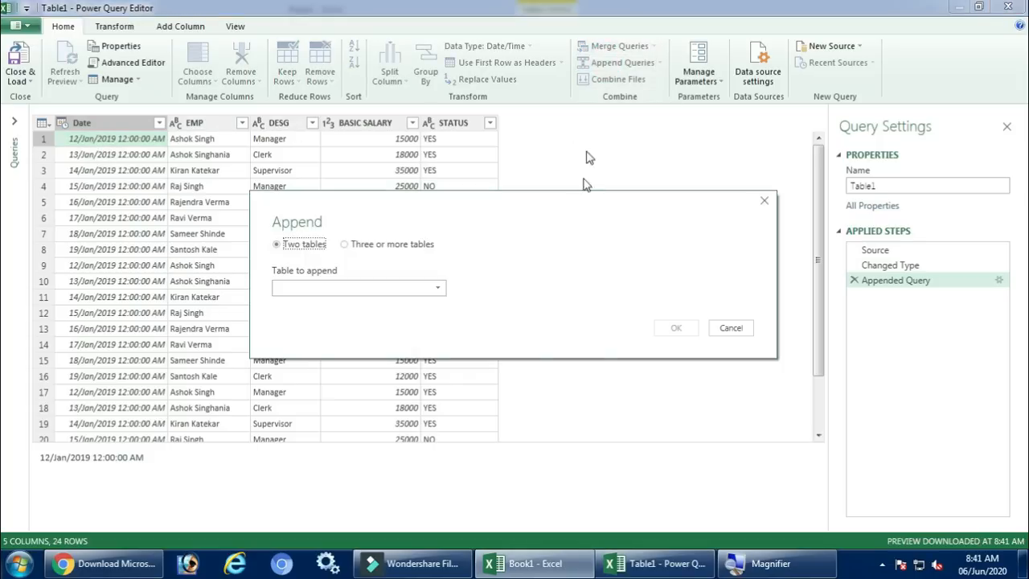
{"action": "left_click", "coordinate": [732, 329]}
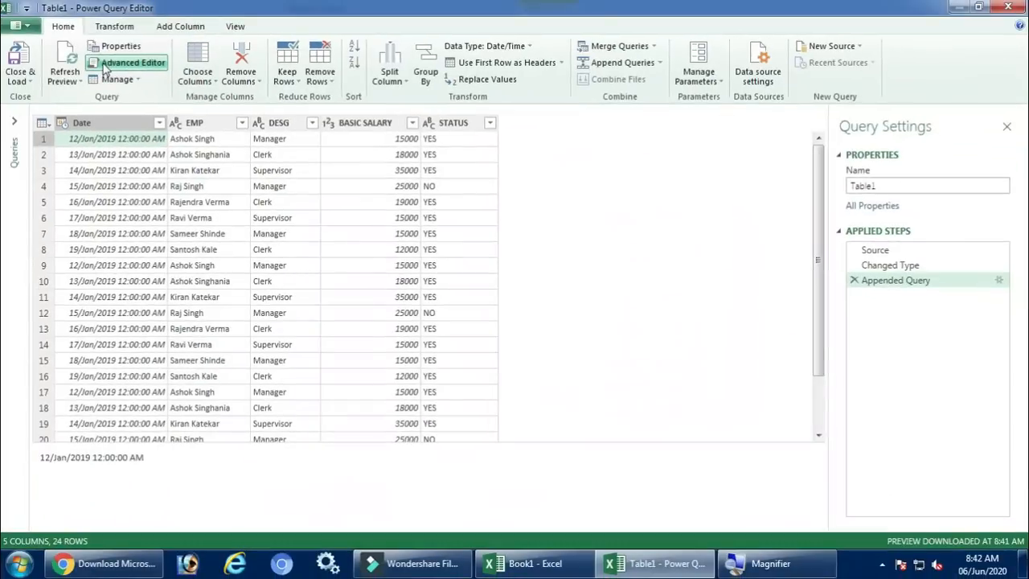
Open the Table1 query's code in the Advanced Editor and examine its Source, Changed Type and Appended Query lines
{"action": "left_click", "coordinate": [105, 69]}
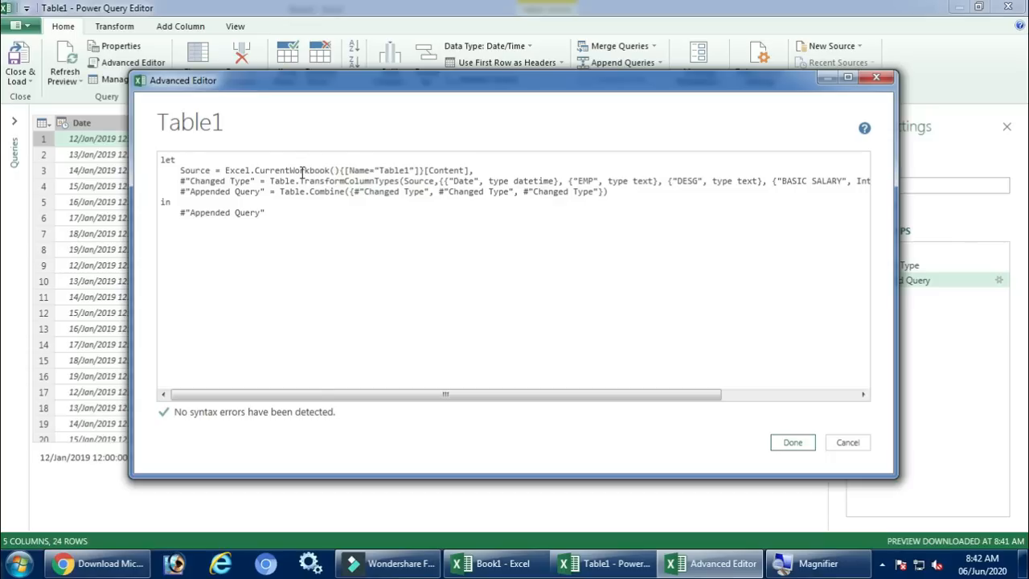
{"action": "key", "text": "super+plus"}
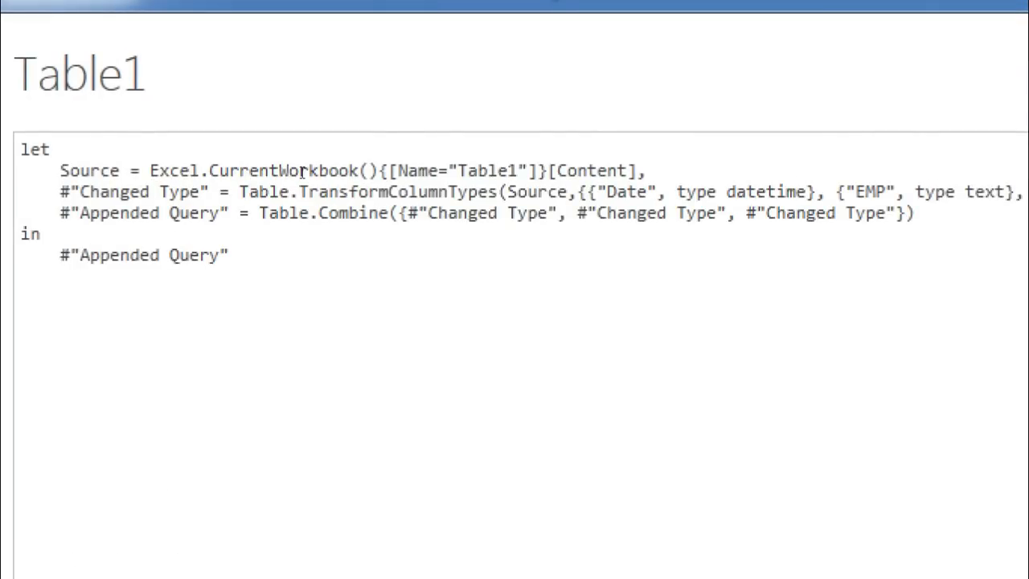
{"action": "key", "text": "super+minus"}
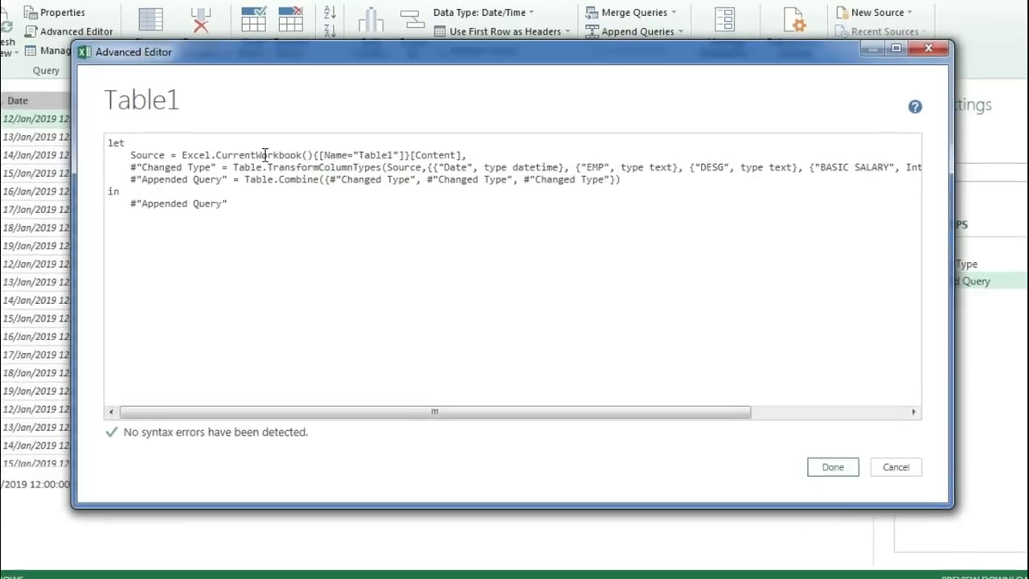
{"action": "left_click_drag", "start_coordinate": [272, 170], "coordinate": [639, 172]}
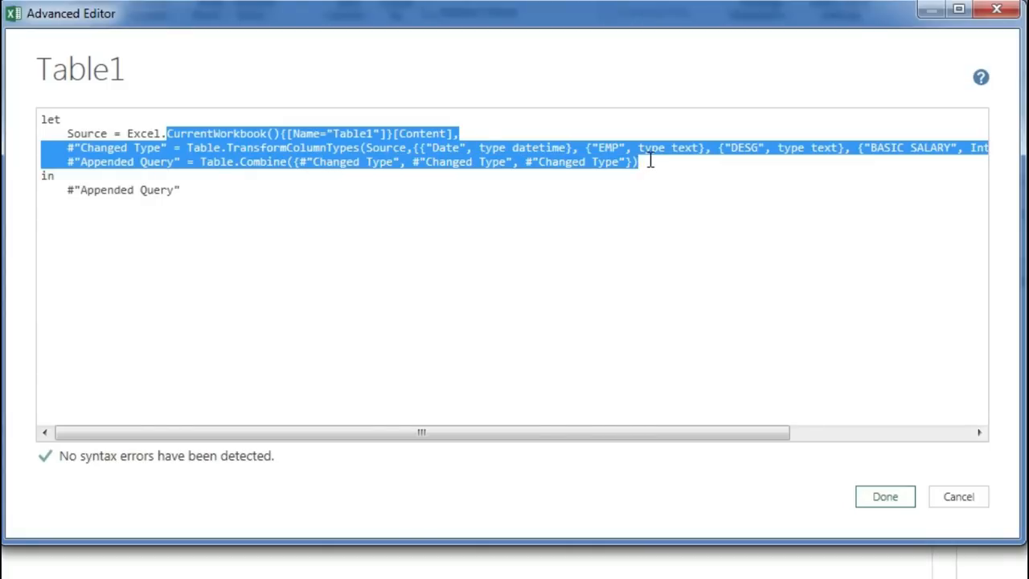
{"action": "left_click_drag", "start_coordinate": [68, 134], "coordinate": [645, 163]}
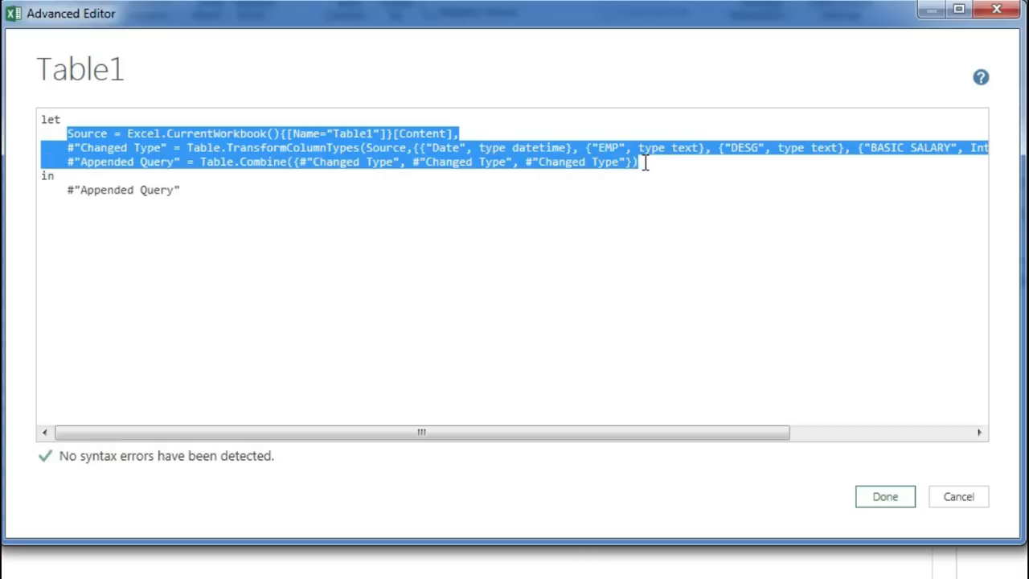
{"action": "left_click", "coordinate": [121, 148]}
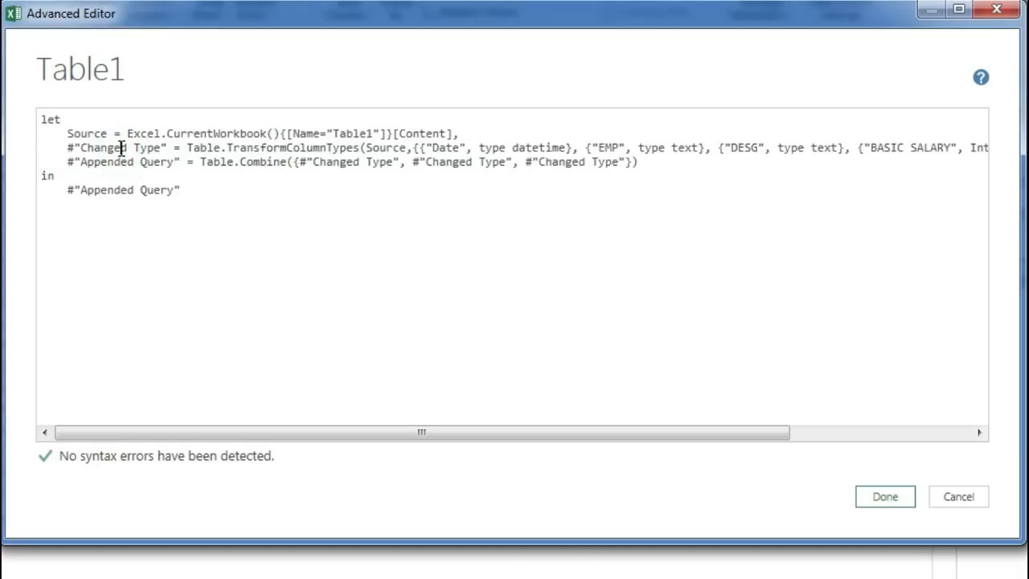
{"action": "left_click", "coordinate": [147, 133]}
Duplicate the Table1 Source line twice directly beneath the original, followed by a blank line
{"action": "left_click_drag", "start_coordinate": [475, 133], "coordinate": [57, 135]}
{"action": "key", "text": "ctrl+c"}
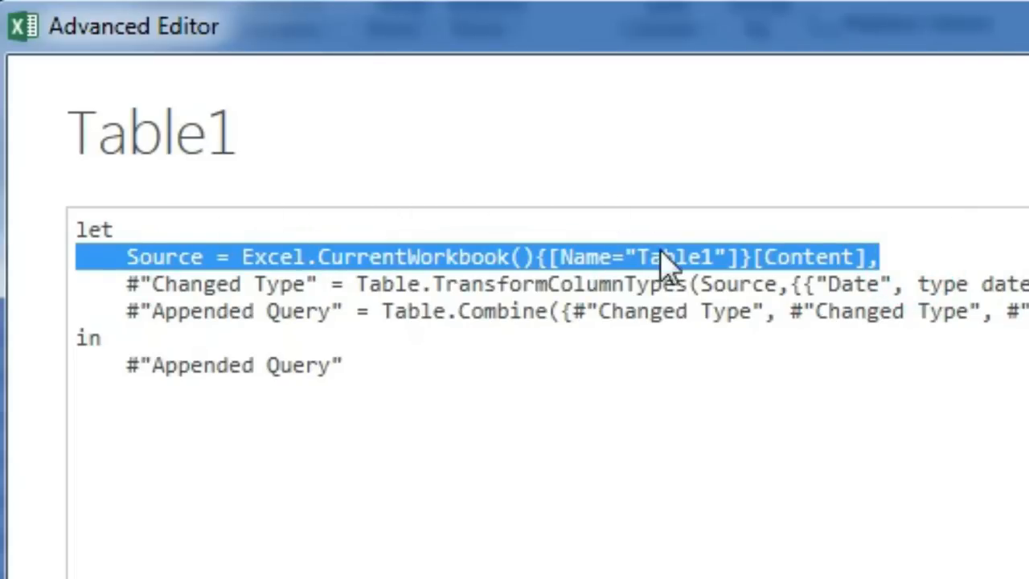
{"action": "left_click", "coordinate": [896, 257]}
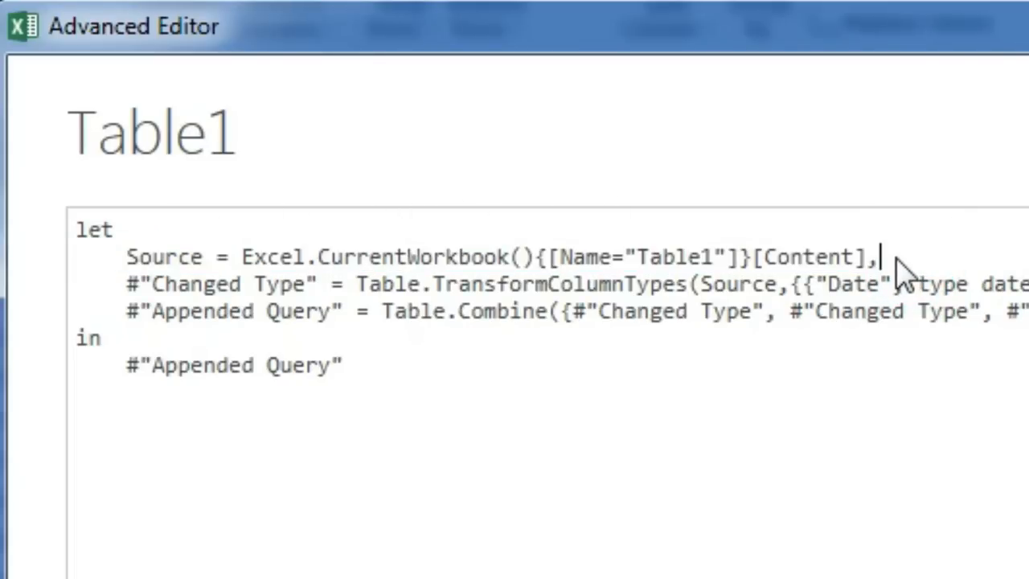
{"action": "key", "text": "Return"}
{"action": "key", "text": "ctrl+v"}
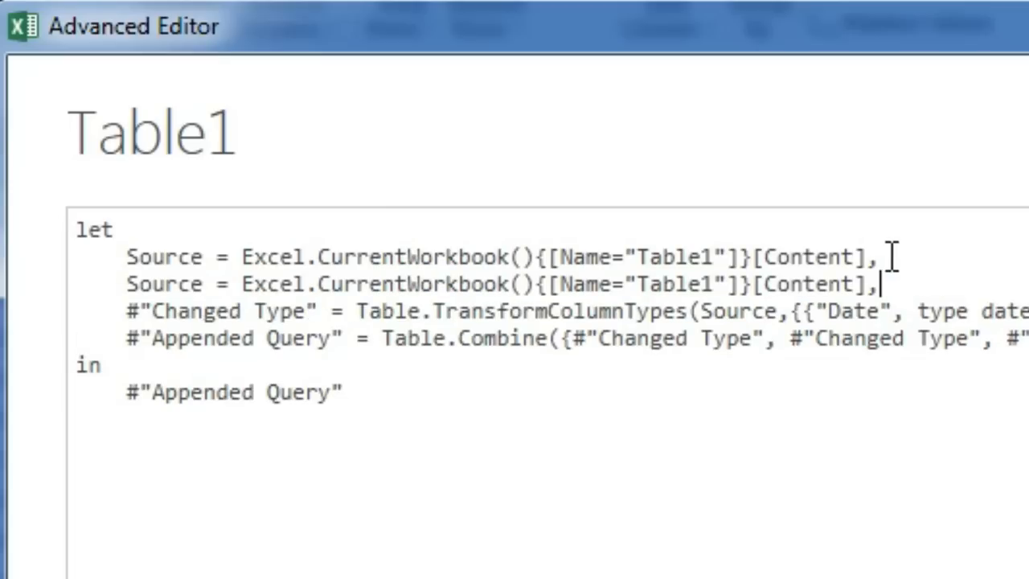
{"action": "key", "text": "Return"}
{"action": "key", "text": "ctrl+v"}
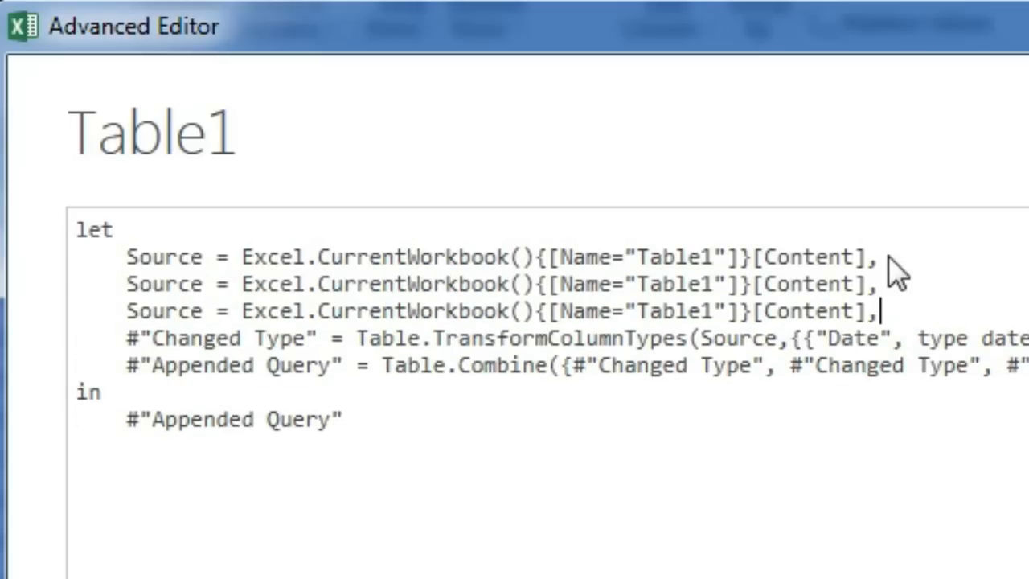
{"action": "key", "text": "Return"}
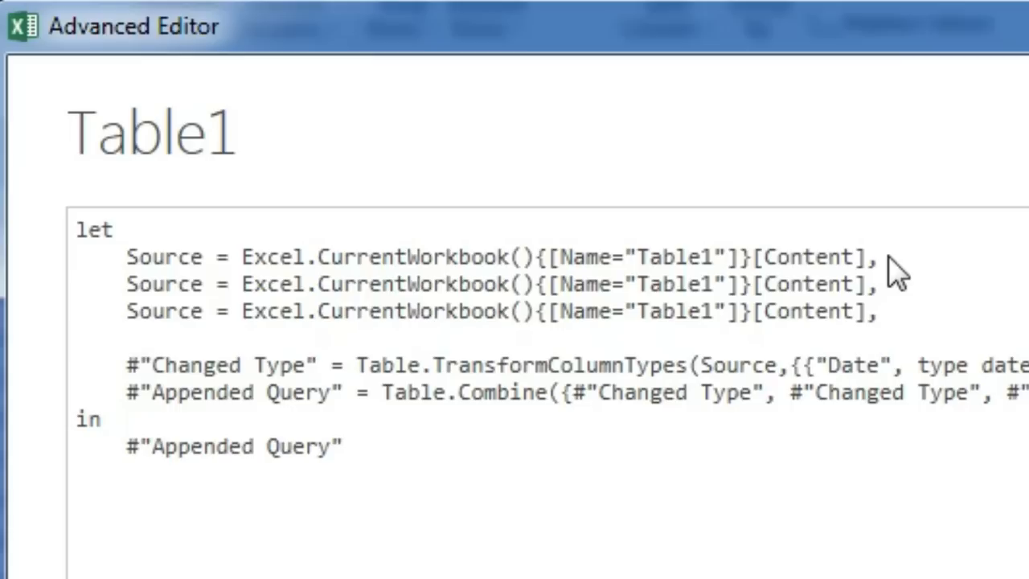
Change the table name to Table2 in the second Source line and to Table3 in the third
{"action": "left_click", "coordinate": [715, 284]}
{"action": "key", "text": "BackSpace"}
{"action": "type", "text": "2"}
{"action": "left_click", "coordinate": [716, 311]}
{"action": "key", "text": "BackSpace"}
{"action": "type", "text": "3"}
Rename the Source variable on the Table2 line as Source1 and the one on the Table3 line as Source2
{"action": "left_click", "coordinate": [204, 284]}
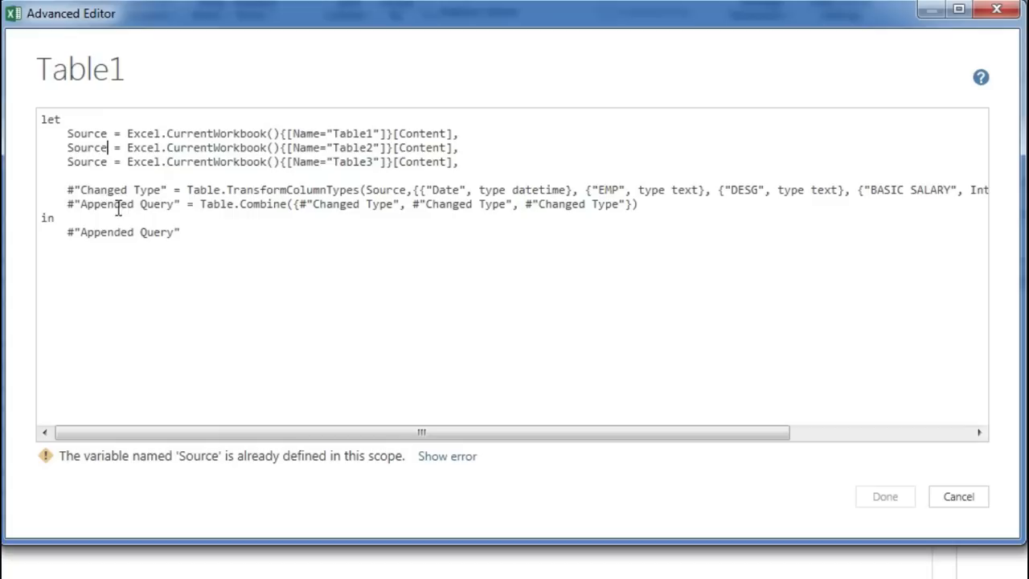
{"action": "type", "text": "1"}
{"action": "left_click", "coordinate": [108, 161]}
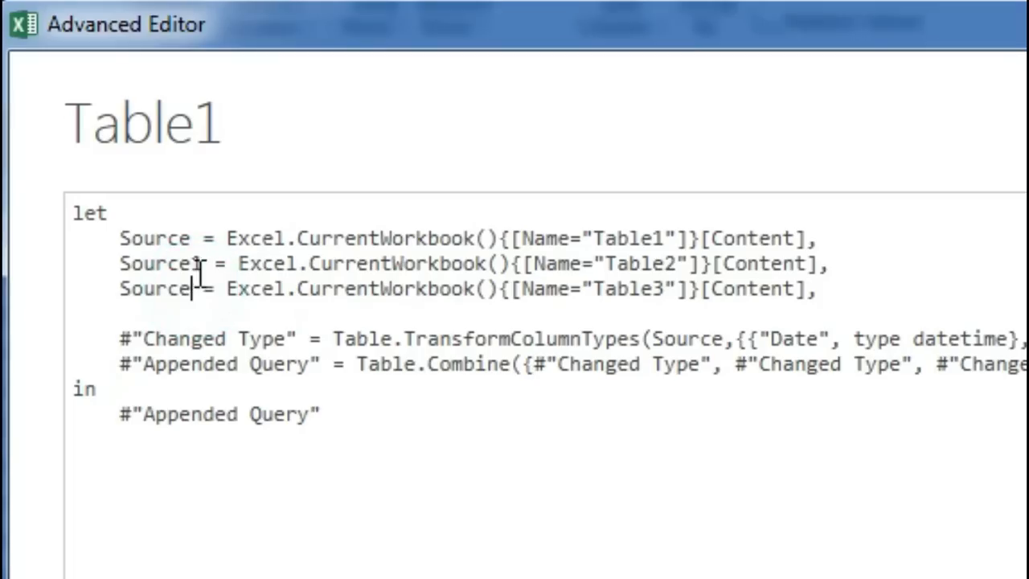
{"action": "type", "text": "2"}
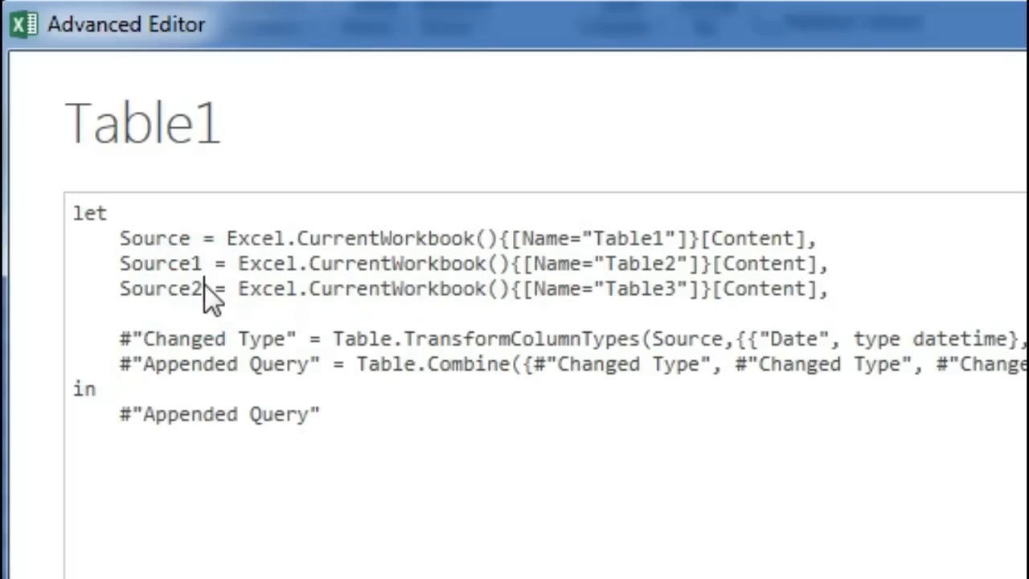
Rename the variables of the Table1, Table2 and Table3 lines as Source1, Source2 and Source3
{"action": "left_click", "coordinate": [193, 242]}
{"action": "type", "text": "1"}
{"action": "left_click", "coordinate": [205, 263]}
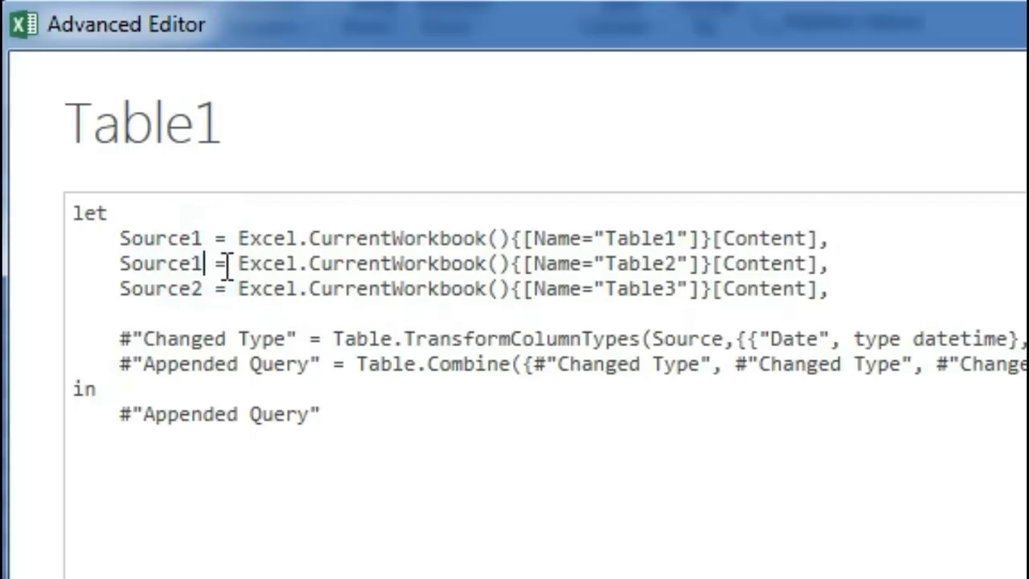
{"action": "key", "text": "BackSpace"}
{"action": "type", "text": "2"}
{"action": "left_click", "coordinate": [204, 287]}
{"action": "key", "text": "BackSpace"}
{"action": "type", "text": "3"}
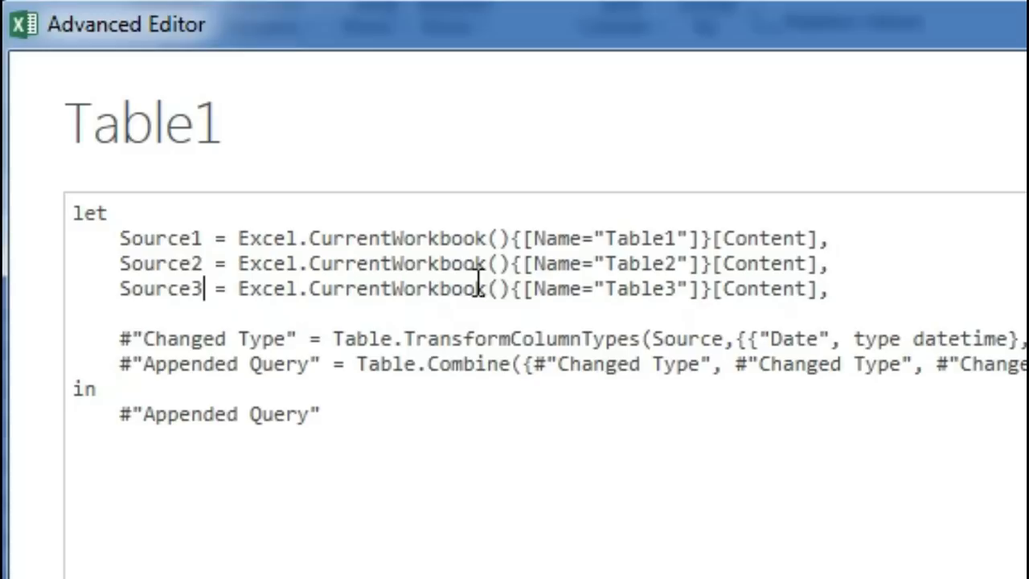
{"action": "left_click_drag", "start_coordinate": [617, 238], "coordinate": [678, 240]}
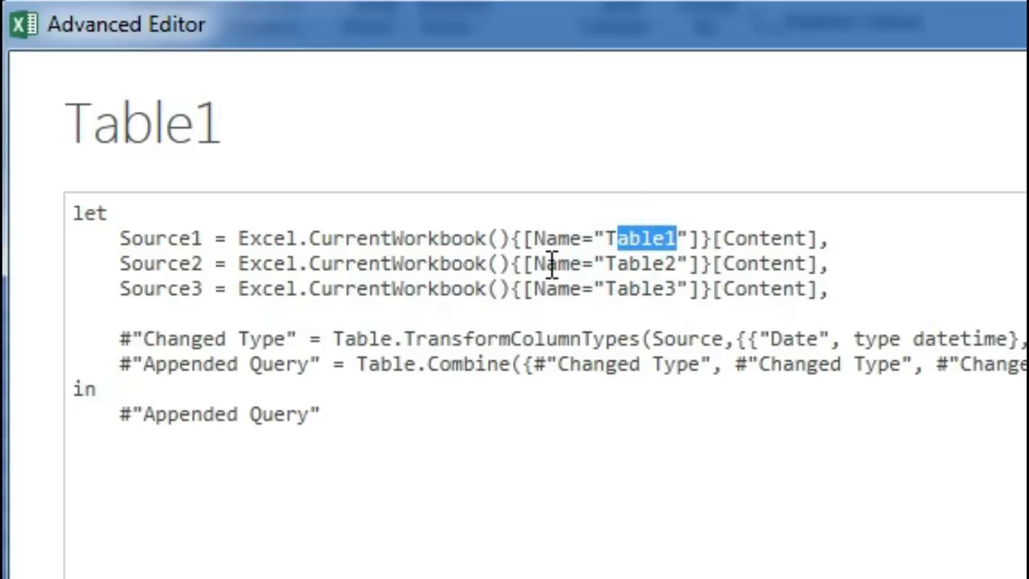
{"action": "double_click", "coordinate": [591, 263]}
{"action": "left_click", "coordinate": [605, 288]}
{"action": "left_click_drag", "start_coordinate": [605, 288], "coordinate": [640, 288]}
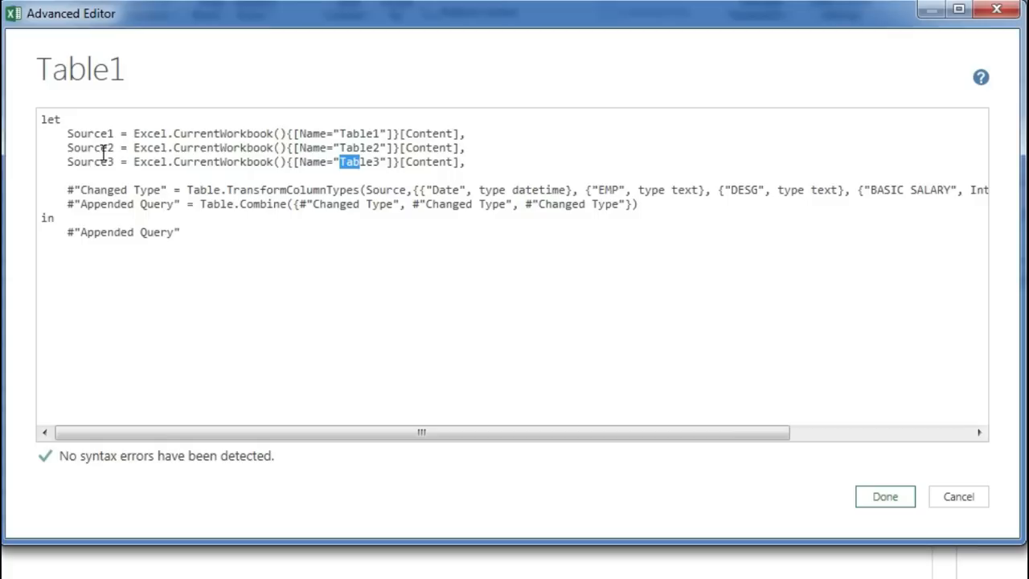
{"action": "left_click_drag", "start_coordinate": [81, 133], "coordinate": [115, 162]}
Duplicate the whole Changed Type line twice directly beneath the original, above the Appended Query line
{"action": "left_click", "coordinate": [41, 195]}
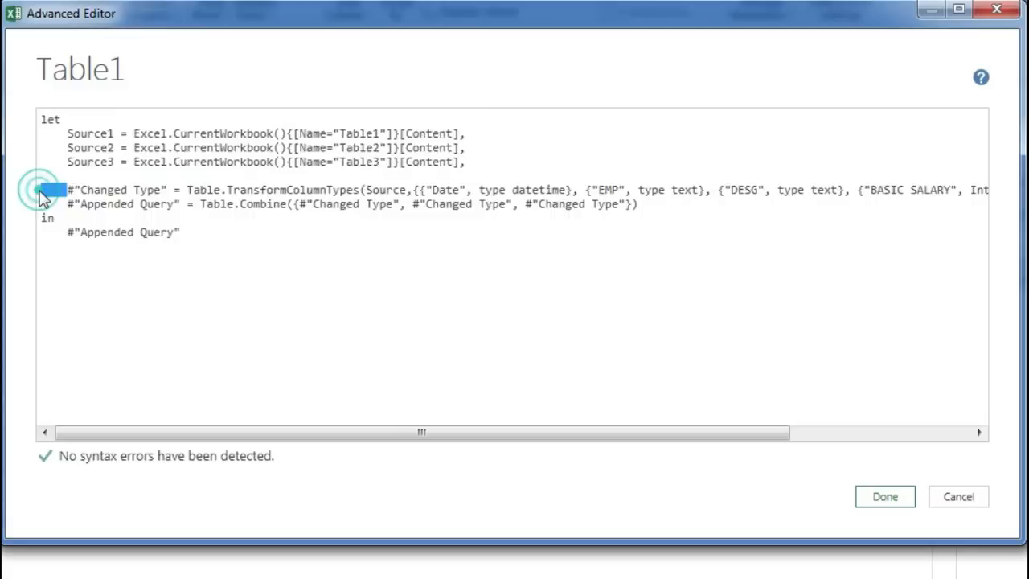
{"action": "key", "text": "ctrl+a"}
{"action": "left_click", "coordinate": [17, 137]}
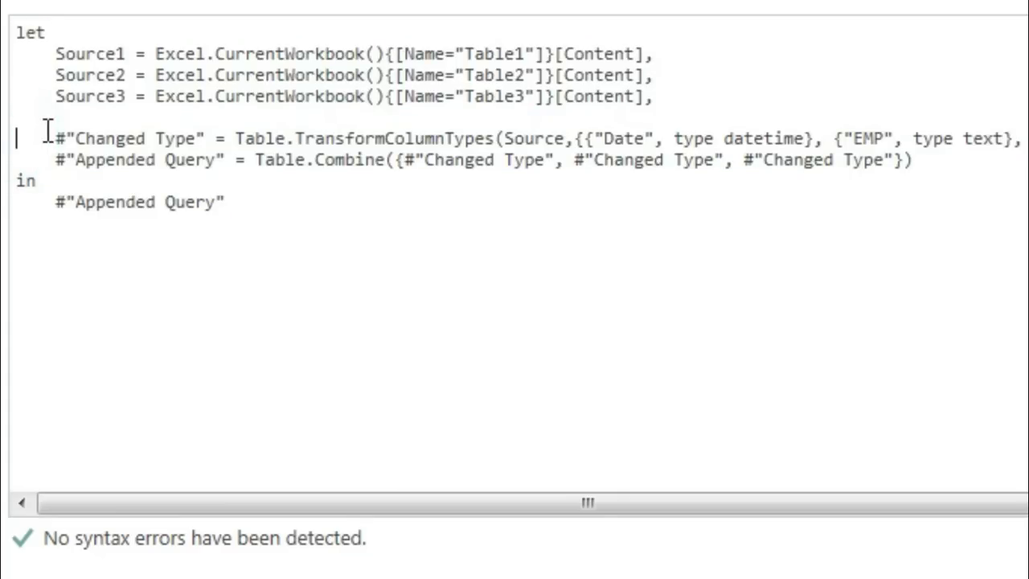
{"action": "key", "text": "shift+Right"}
{"action": "key", "text": "shift+End"}
{"action": "key", "text": "ctrl+c"}
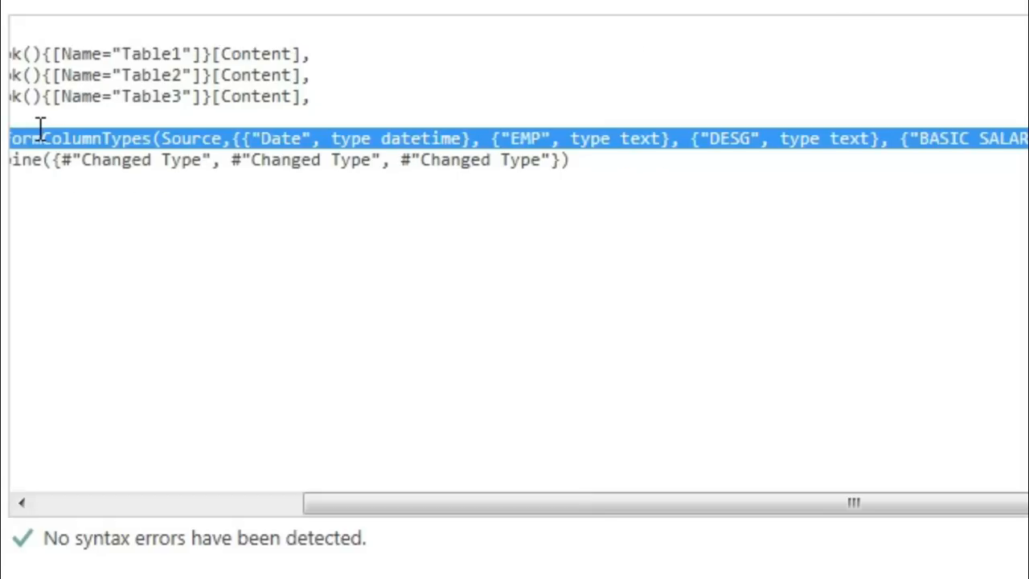
{"action": "left_click_drag", "start_coordinate": [494, 507], "coordinate": [120, 459]}
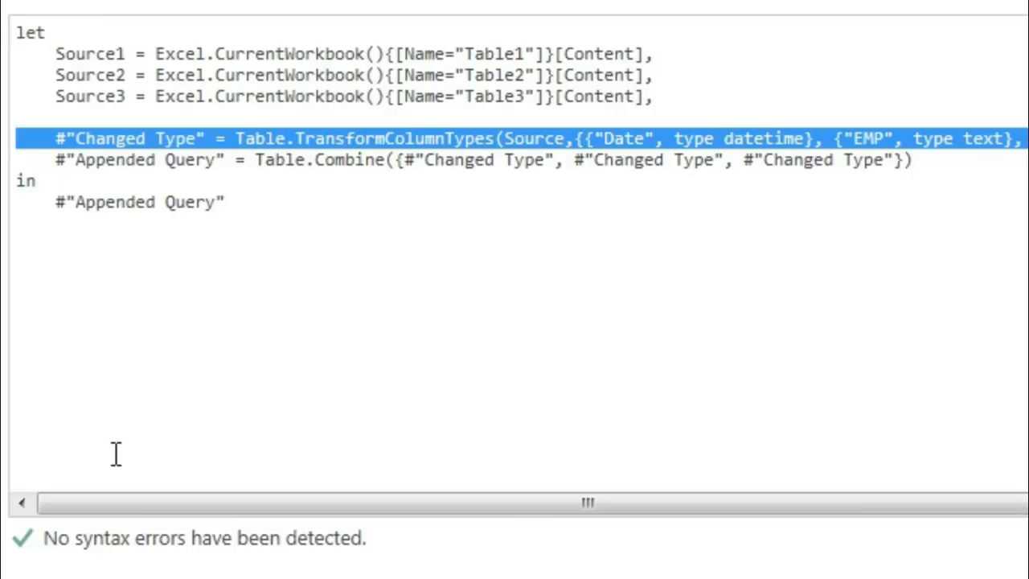
{"action": "key", "text": "Down"}
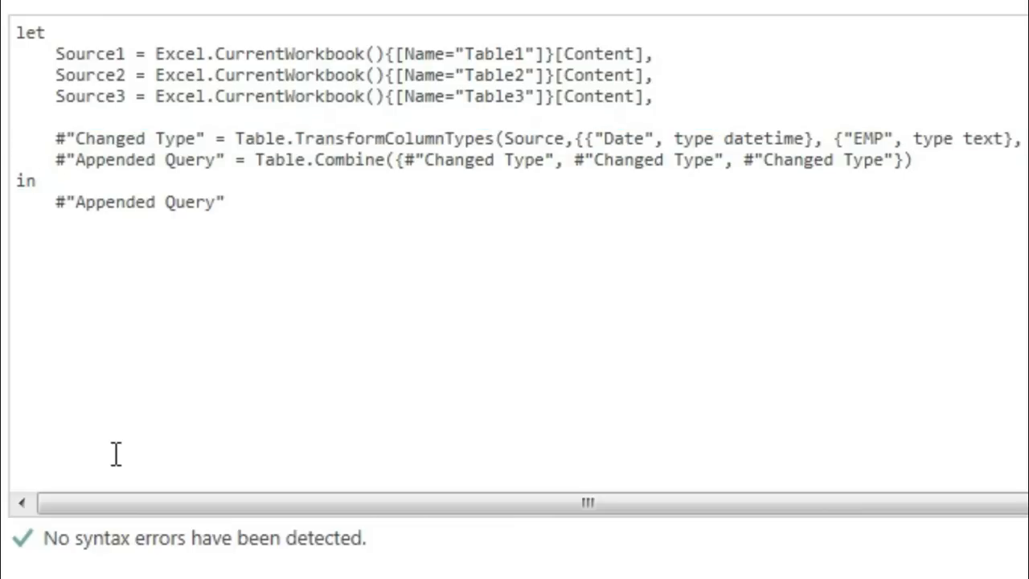
{"action": "key", "text": "Return"}
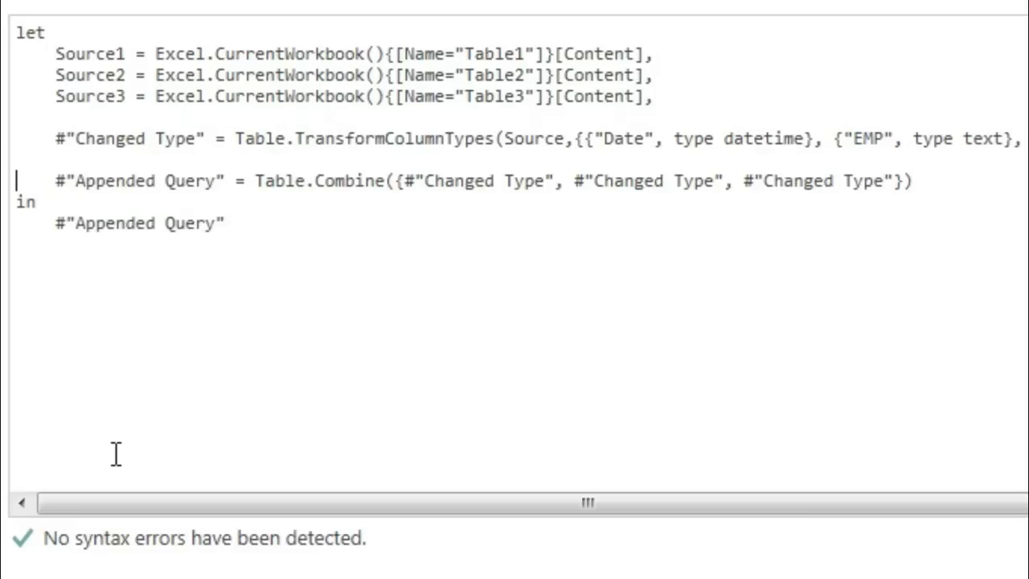
{"action": "key", "text": "ctrl+v"}
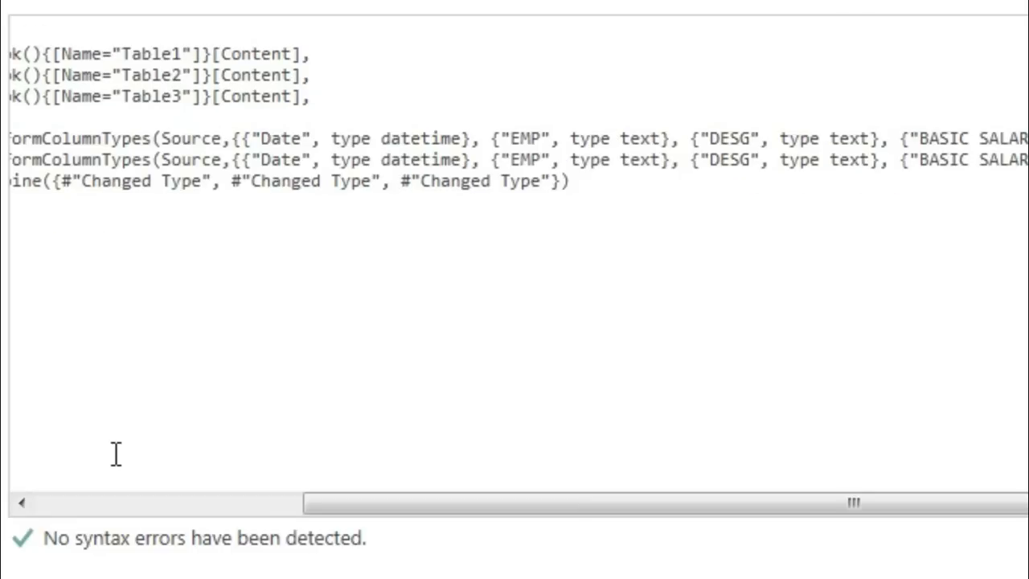
{"action": "key", "text": "Return"}
{"action": "key", "text": "ctrl+v"}
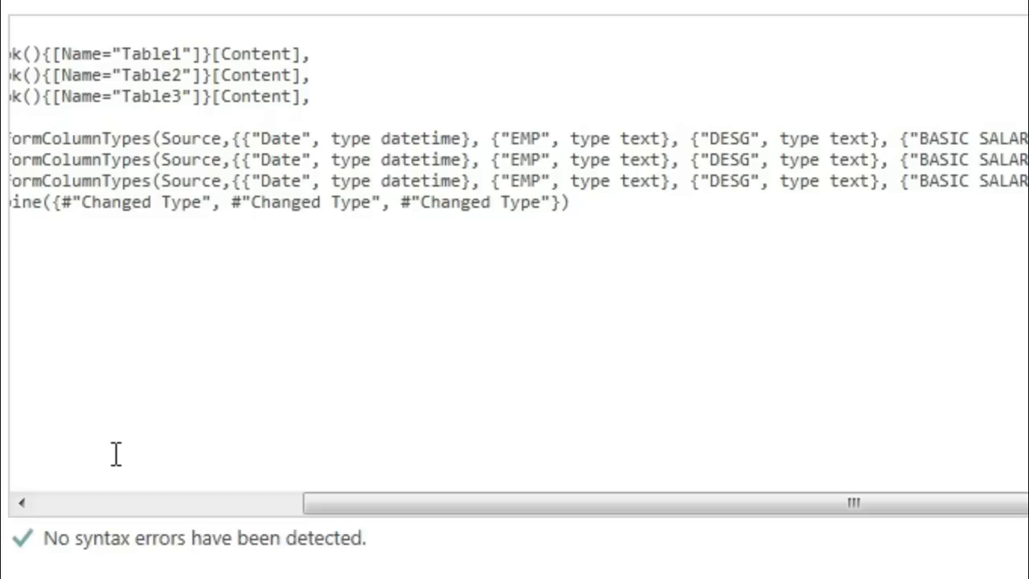
Rename the variables of the three TransformColumnTypes lines as Changed Type1, Changed Type2 and Changed Type3
{"action": "left_click_drag", "start_coordinate": [383, 503], "coordinate": [132, 502]}
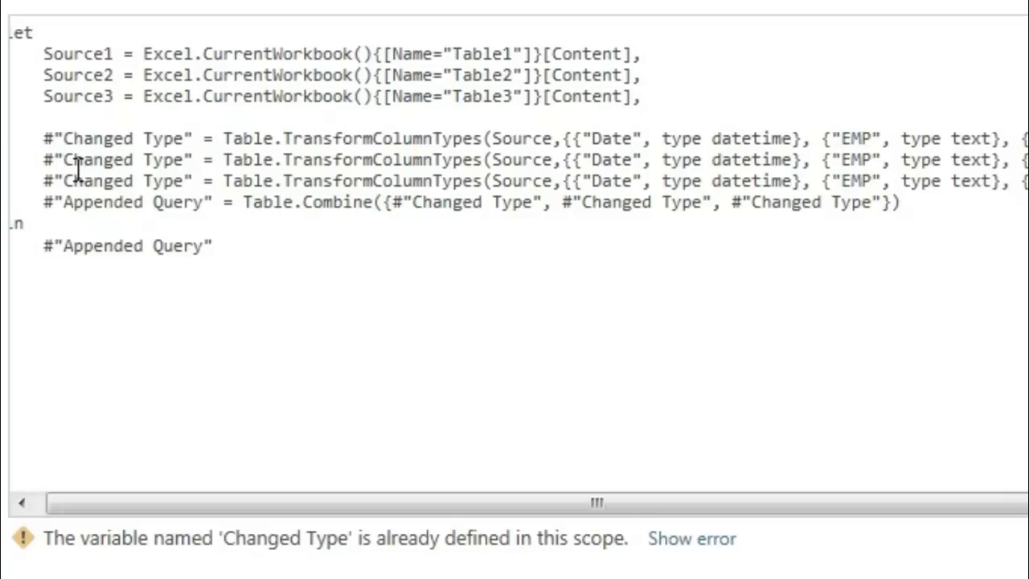
{"action": "left_click", "coordinate": [186, 139]}
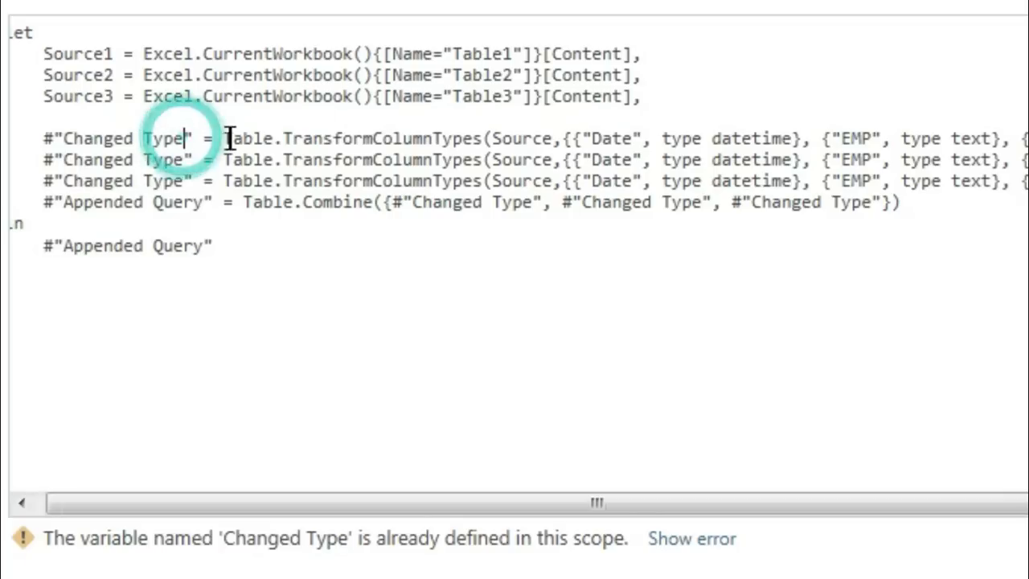
{"action": "type", "text": "1"}
{"action": "key", "text": "Down"}
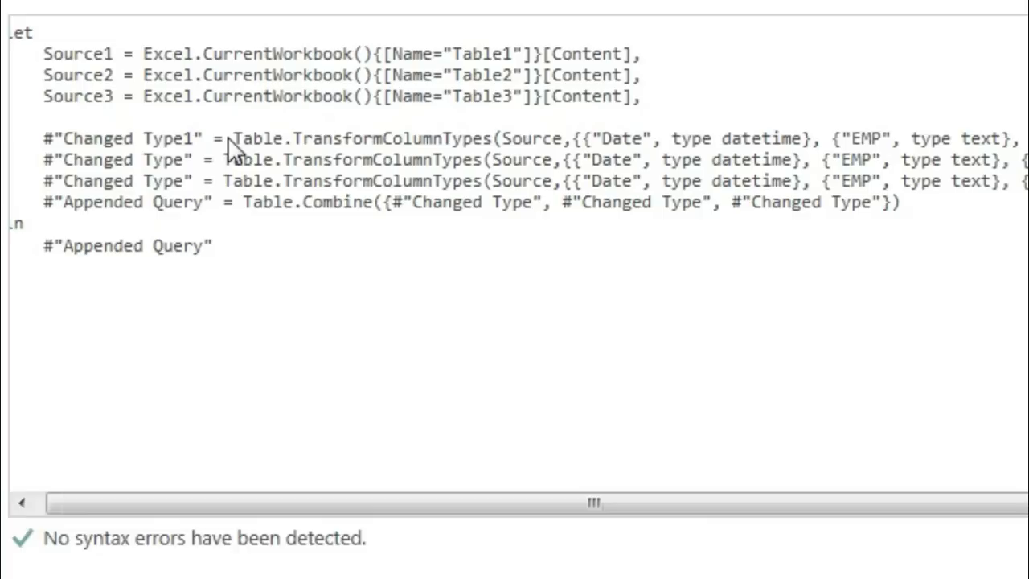
{"action": "key", "text": "Left"}
{"action": "type", "text": "2"}
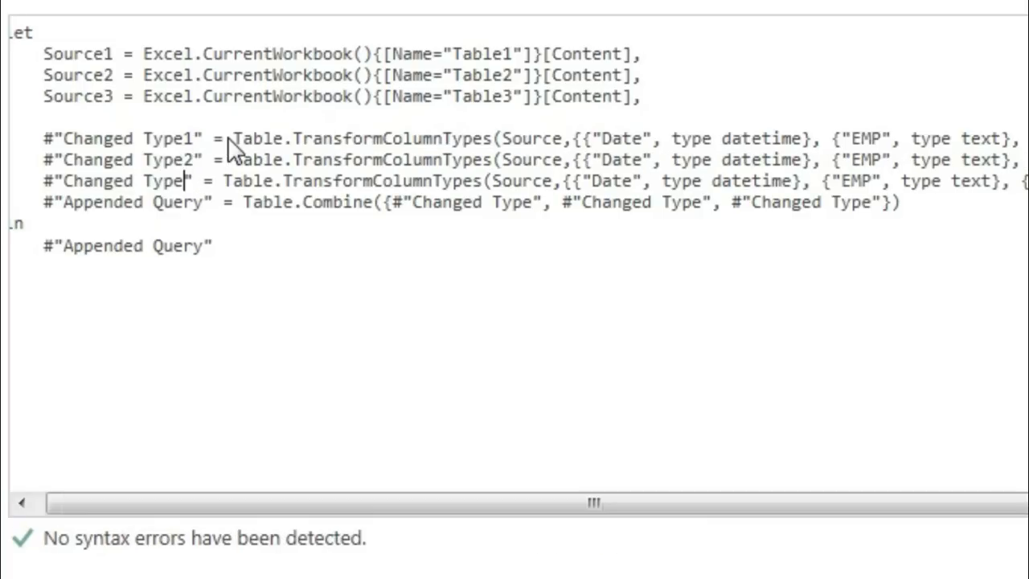
{"action": "key", "text": "Down"}
{"action": "key", "text": "Left"}
{"action": "type", "text": "3"}
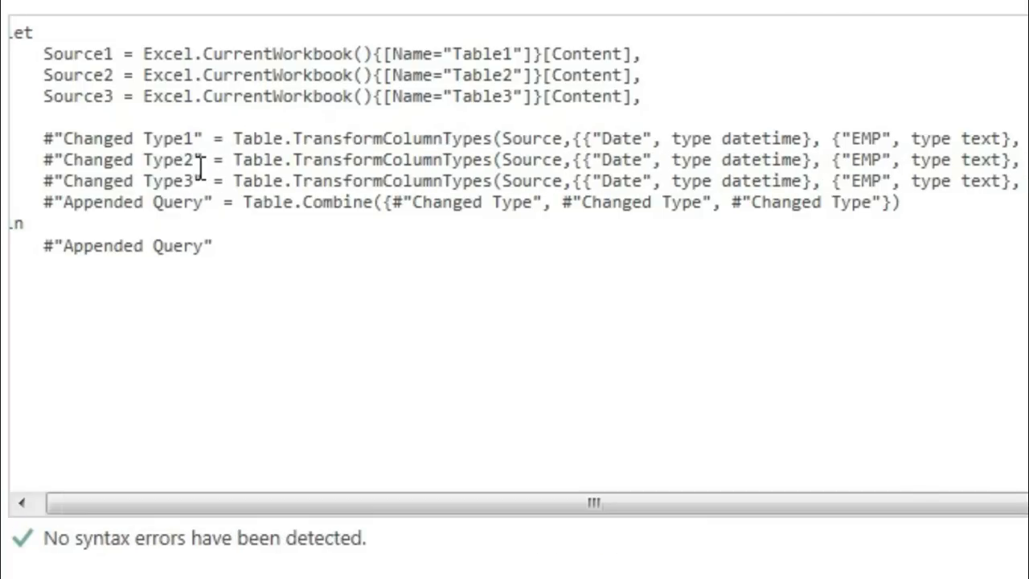
Test the duplicate-name check by removing the number suffixes from Changed Type2 and Changed Type3, and restore both suffixes
{"action": "left_click", "coordinate": [172, 161]}
{"action": "double_click", "coordinate": [184, 138]}
{"action": "double_click", "coordinate": [180, 160]}
{"action": "double_click", "coordinate": [191, 181]}
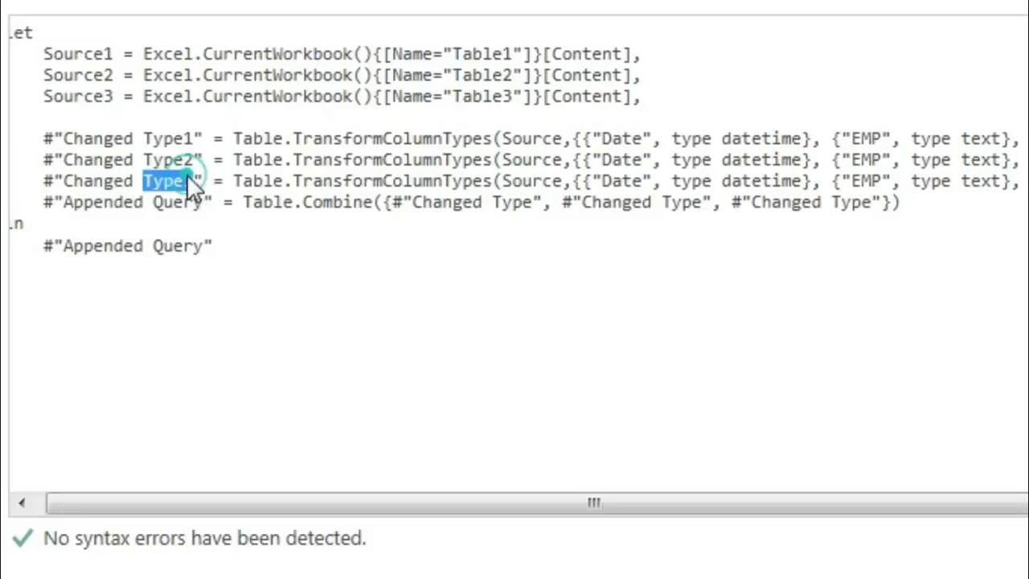
{"action": "left_click", "coordinate": [194, 181]}
{"action": "key", "text": "BackSpace"}
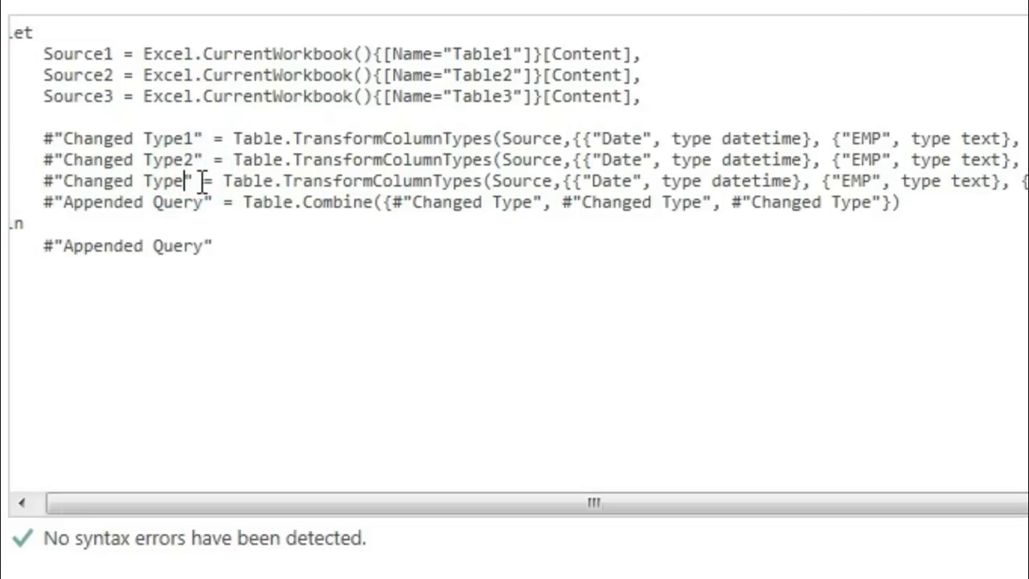
{"action": "left_click", "coordinate": [194, 160]}
{"action": "key", "text": "BackSpace"}
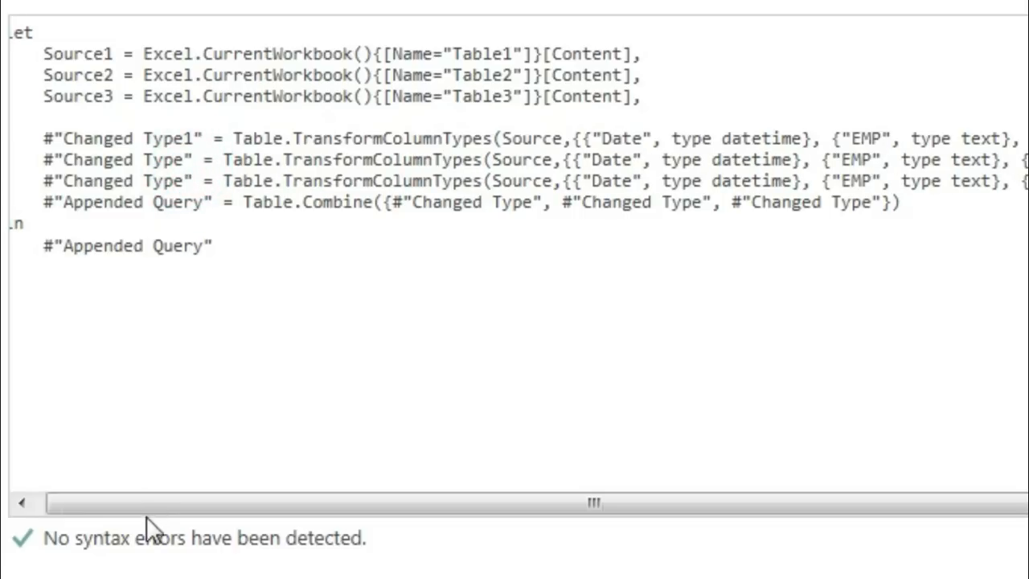
{"action": "left_click", "coordinate": [212, 317]}
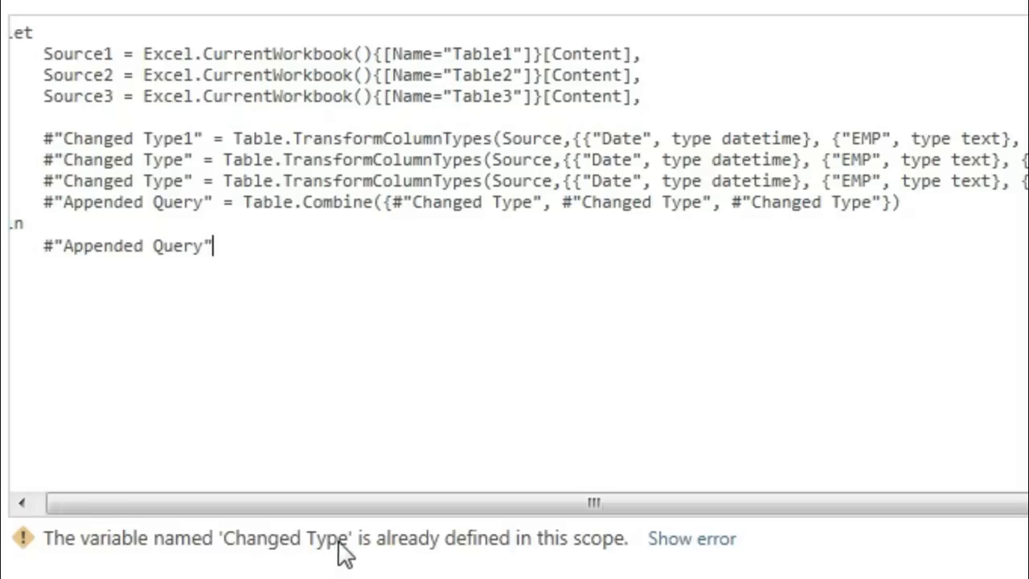
{"action": "left_click", "coordinate": [184, 158]}
{"action": "type", "text": "2"}
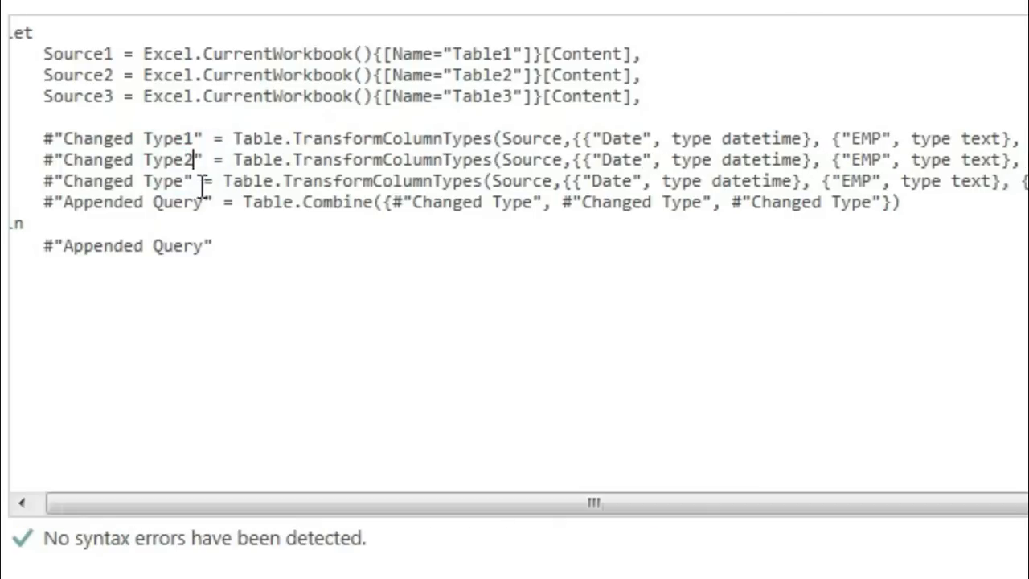
{"action": "left_click", "coordinate": [187, 181]}
{"action": "type", "text": "3"}
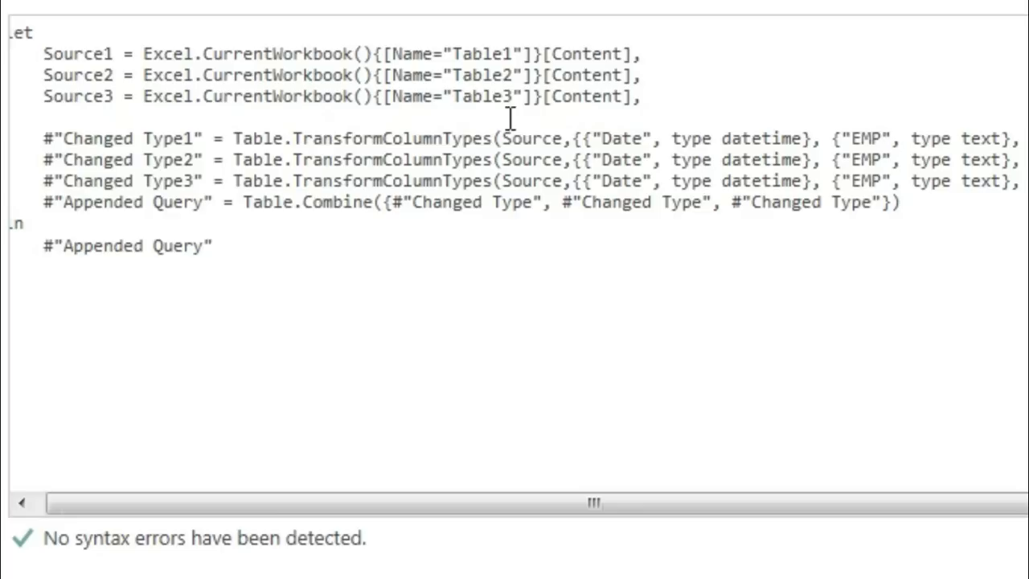
Point the three TransformColumnTypes functions to Source1, Source2 and Source3 respectively
{"action": "left_click", "coordinate": [567, 140]}
{"action": "type", "text": "1"}
{"action": "left_click", "coordinate": [567, 160]}
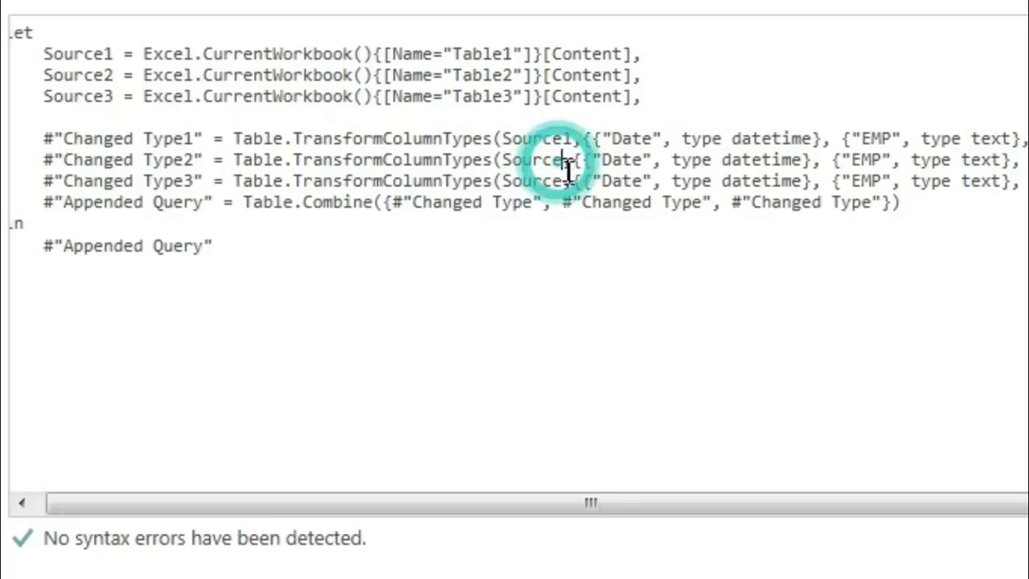
{"action": "type", "text": "2"}
{"action": "left_click", "coordinate": [568, 180]}
{"action": "left_click", "coordinate": [566, 180]}
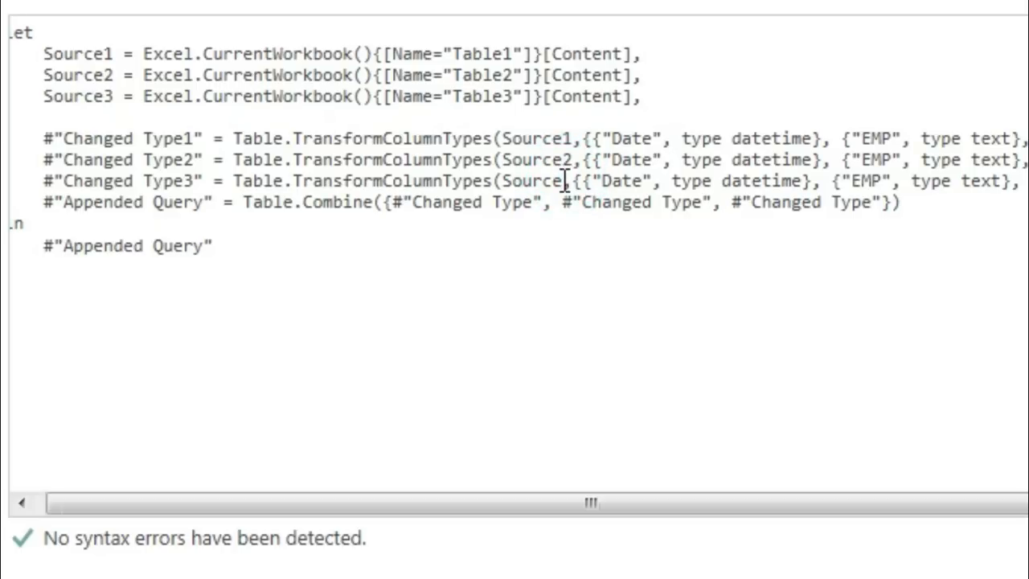
{"action": "type", "text": "3"}
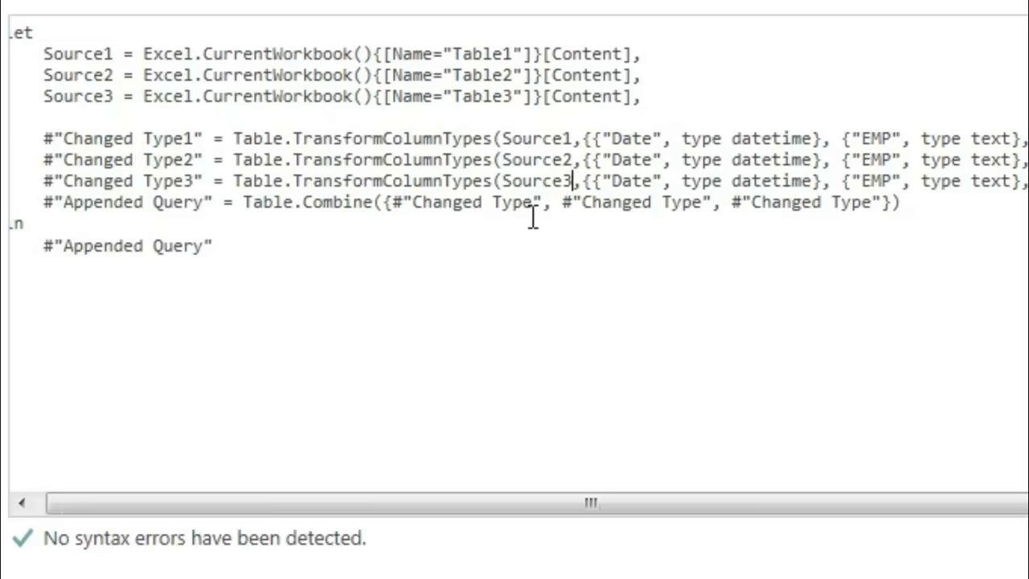
Insert a blank line above the Appended Query line and restore that line's indentation
{"action": "left_click", "coordinate": [43, 202]}
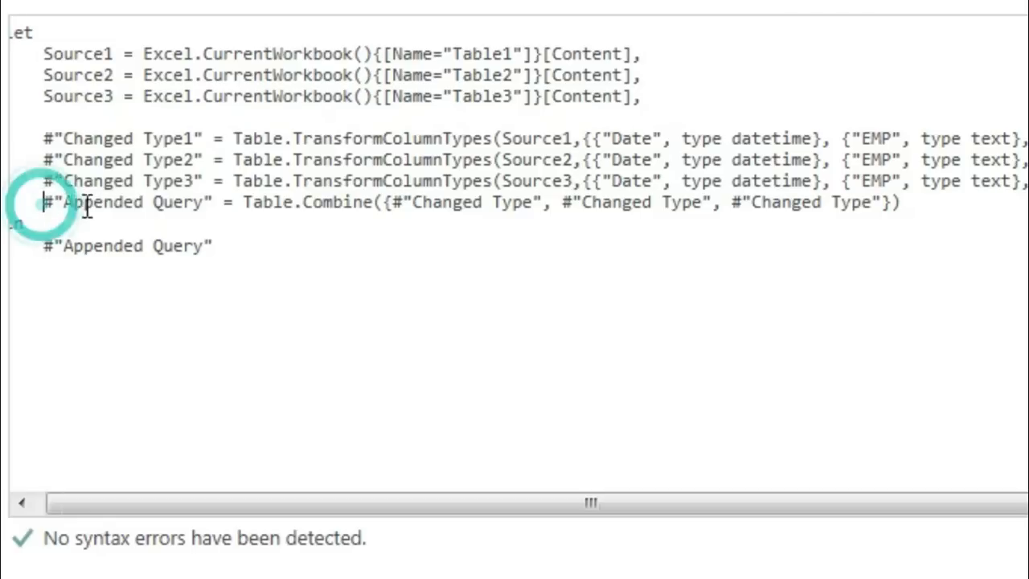
{"action": "key", "text": "Return"}
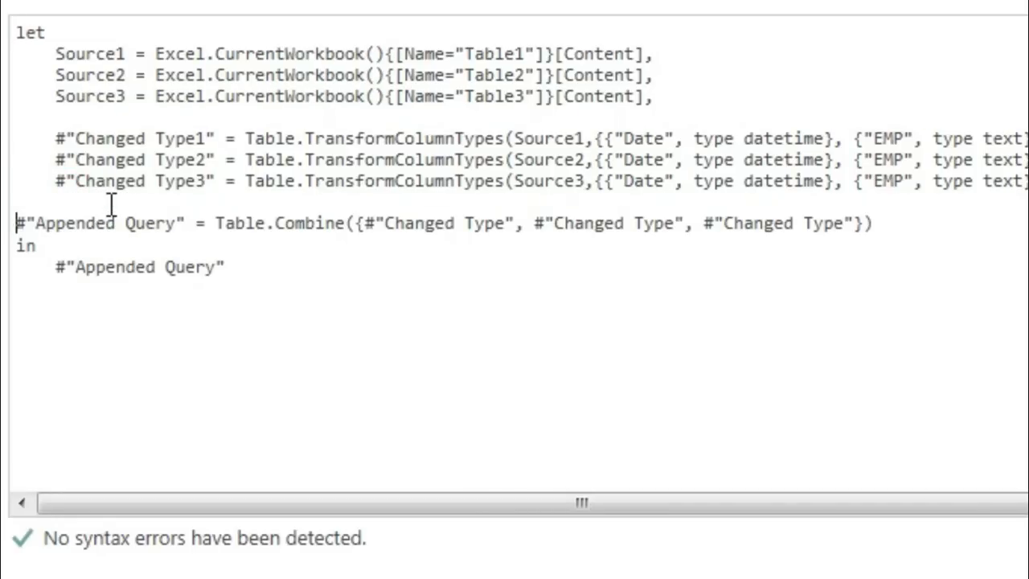
{"action": "key", "text": "Tab"}
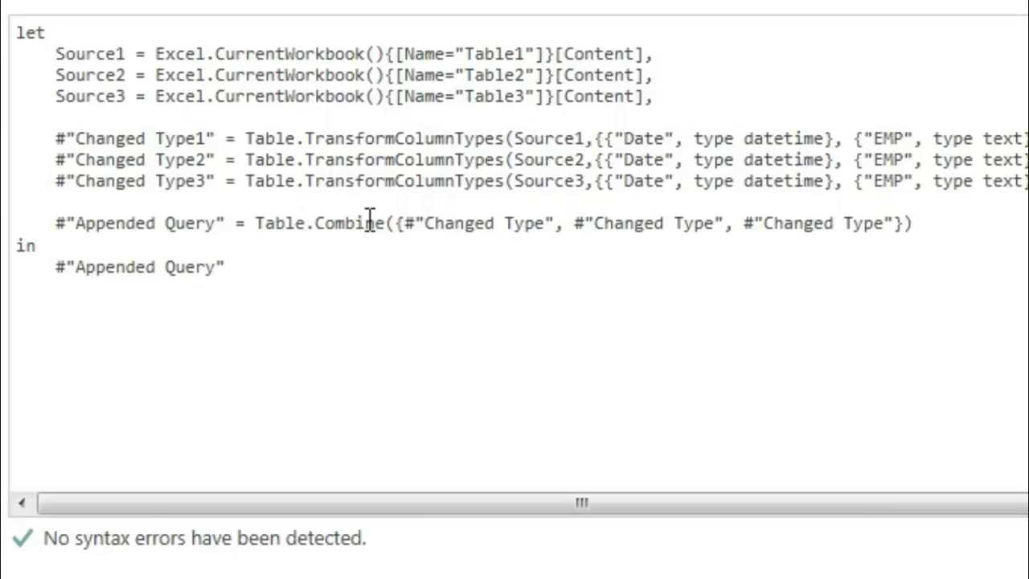
Change the Table.Combine references in the Appended Query line to Changed Type1, Changed Type2 and Changed Type3
{"action": "left_click", "coordinate": [547, 232]}
{"action": "type", "text": "1"}
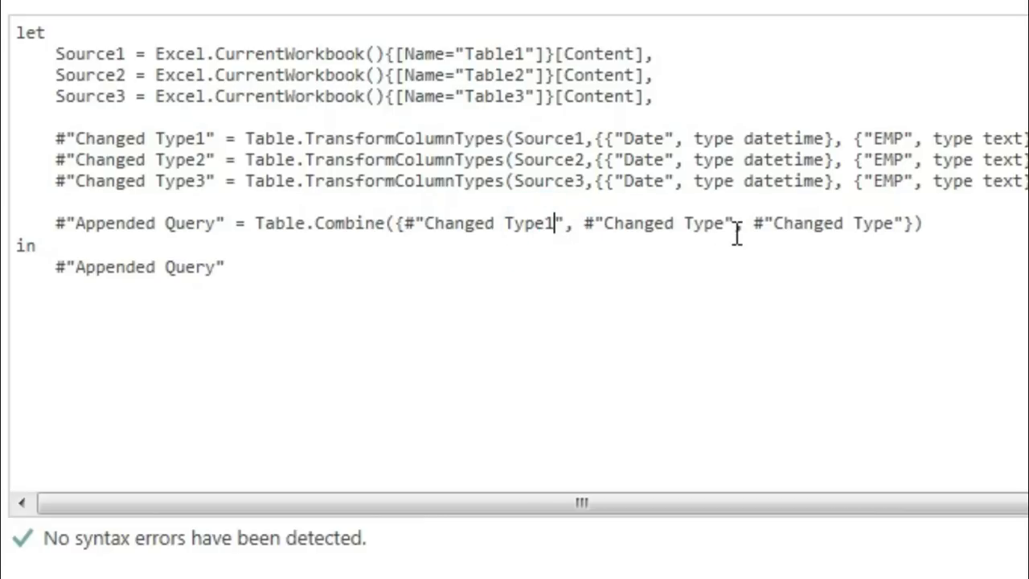
{"action": "left_click", "coordinate": [727, 225]}
{"action": "type", "text": "2"}
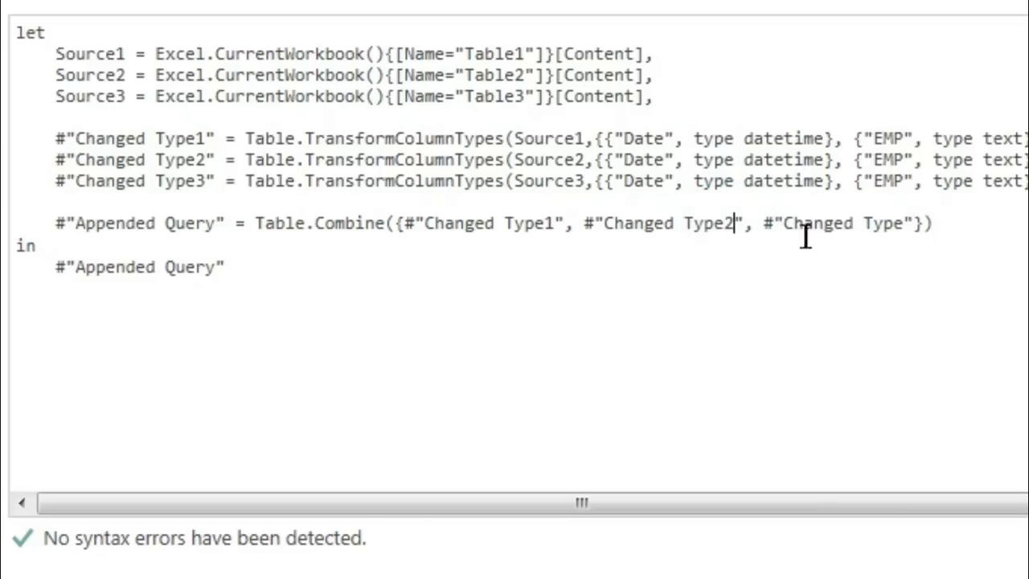
{"action": "left_click", "coordinate": [905, 225]}
{"action": "type", "text": "3"}
{"action": "left_click_drag", "start_coordinate": [606, 223], "coordinate": [733, 223]}
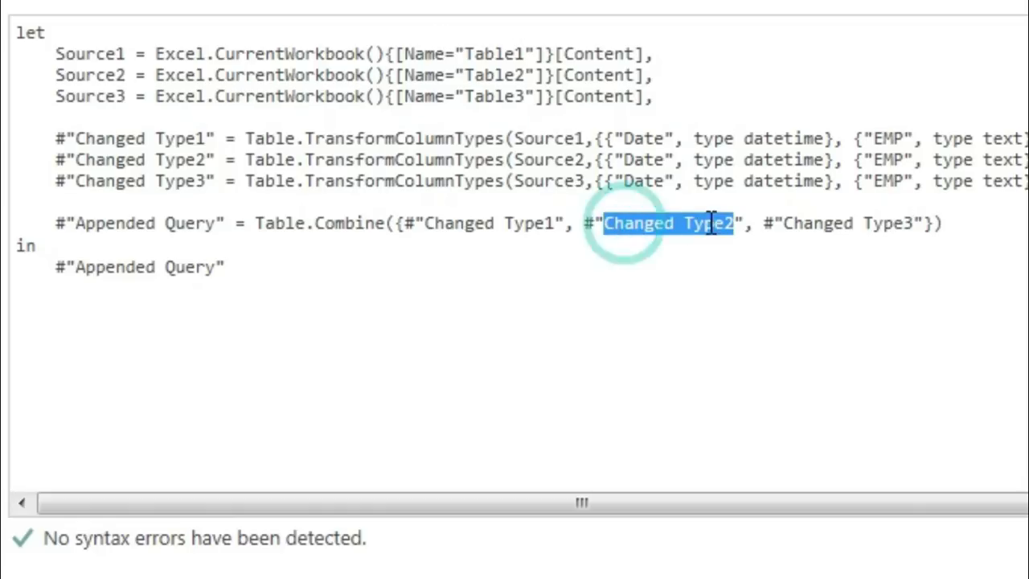
Examine how the Source, Changed Type and Table.Combine lines refer to one another in the Table1 query code
{"action": "left_click_drag", "start_coordinate": [517, 159], "coordinate": [594, 158]}
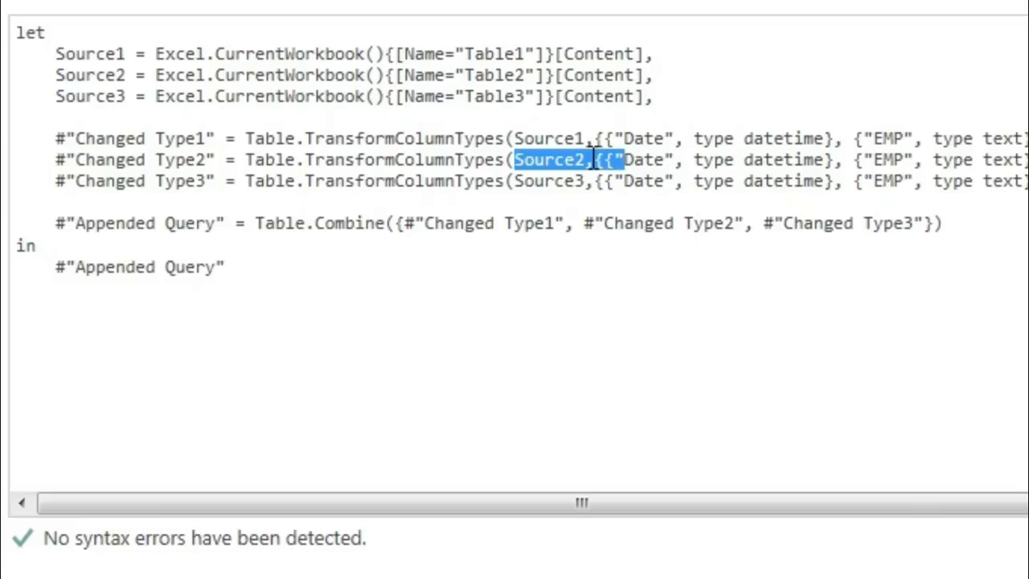
{"action": "left_click_drag", "start_coordinate": [404, 75], "coordinate": [565, 75]}
{"action": "left_click_drag", "start_coordinate": [784, 223], "coordinate": [914, 223]}
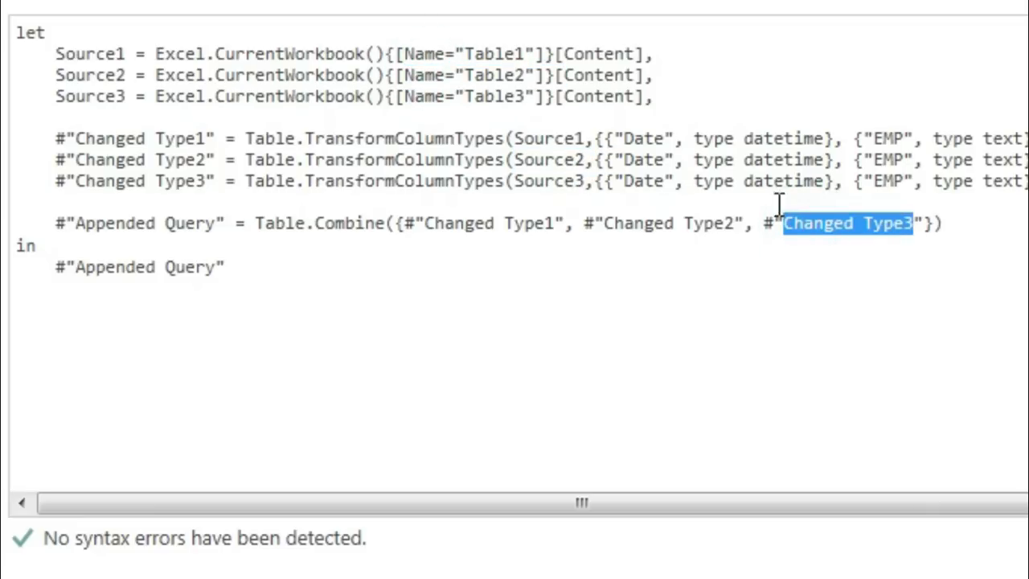
{"action": "left_click_drag", "start_coordinate": [525, 181], "coordinate": [562, 180]}
{"action": "left_click_drag", "start_coordinate": [215, 96], "coordinate": [499, 100]}
{"action": "left_click_drag", "start_coordinate": [258, 223], "coordinate": [384, 222]}
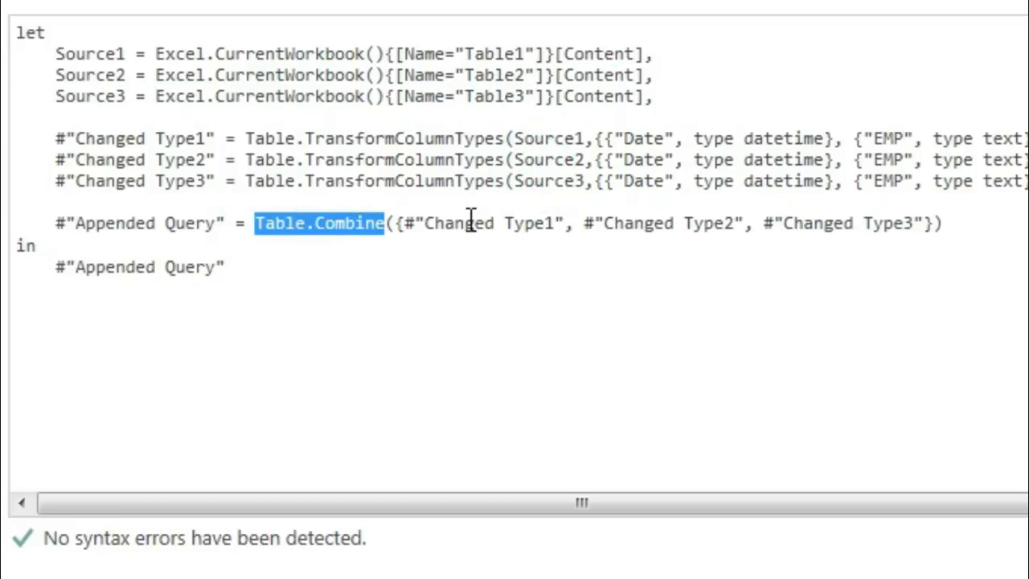
{"action": "left_click", "coordinate": [949, 224]}
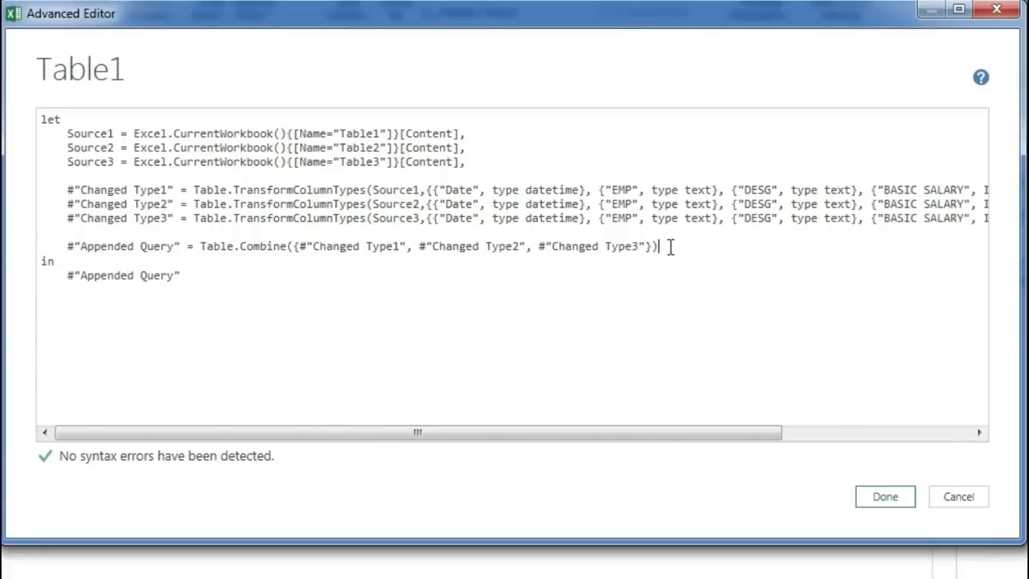
{"action": "left_click_drag", "start_coordinate": [671, 247], "coordinate": [67, 133]}
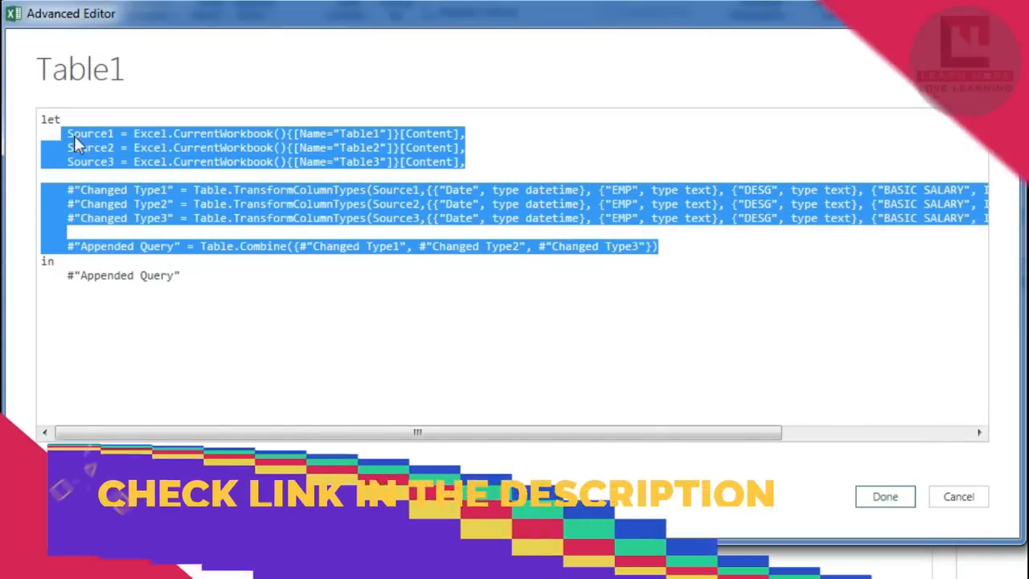
{"action": "left_click", "coordinate": [215, 275]}
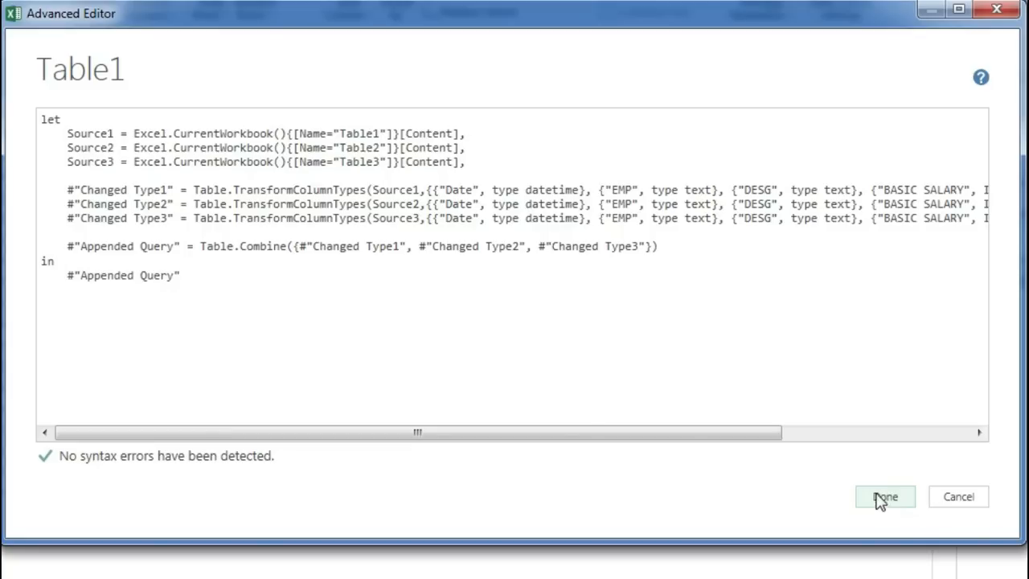
{"action": "left_click_drag", "start_coordinate": [69, 224], "coordinate": [165, 217]}
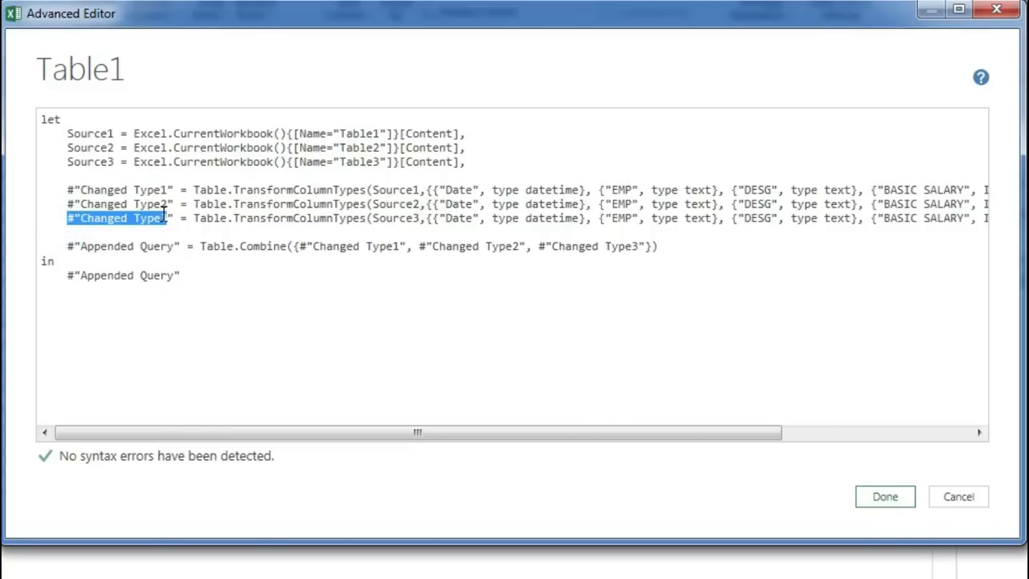
{"action": "left_click_drag", "start_coordinate": [69, 166], "coordinate": [134, 166]}
{"action": "left_click_drag", "start_coordinate": [81, 218], "coordinate": [185, 226]}
{"action": "left_click_drag", "start_coordinate": [291, 246], "coordinate": [655, 246]}
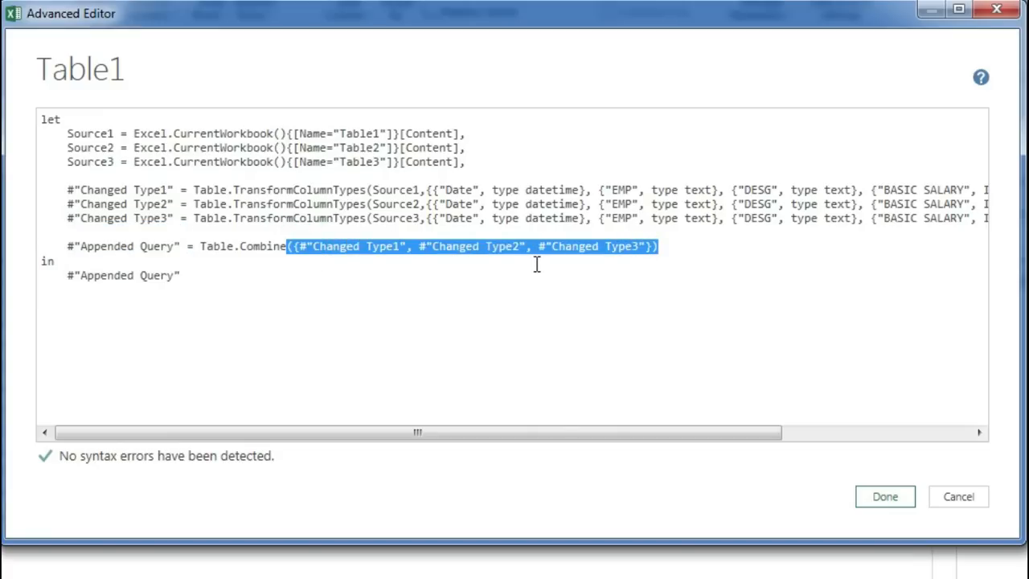
Apply the edited query code and check the January, February and March rows in the combined preview
{"action": "left_click", "coordinate": [885, 498]}
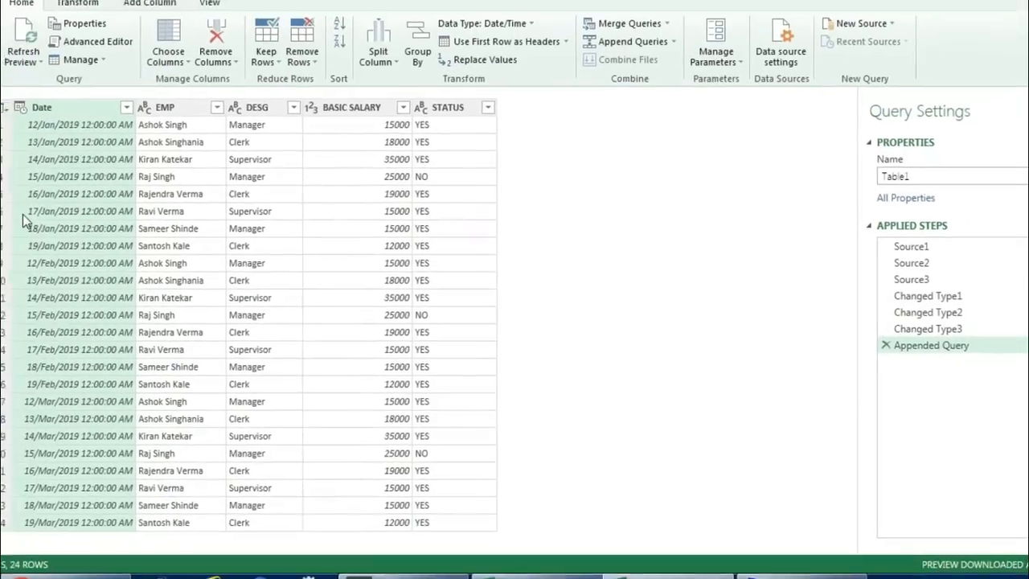
{"action": "left_click", "coordinate": [24, 197]}
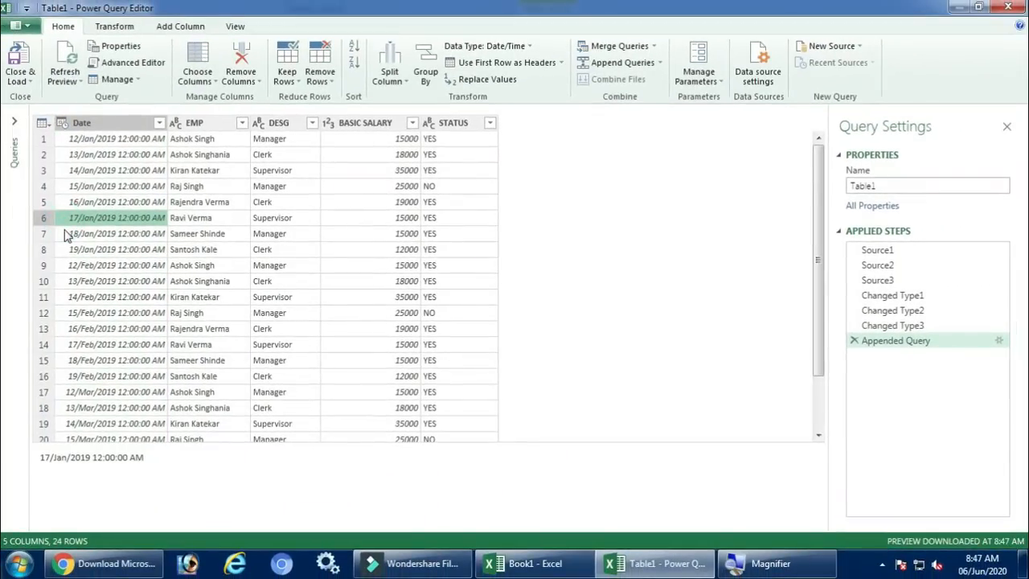
{"action": "left_click", "coordinate": [71, 252]}
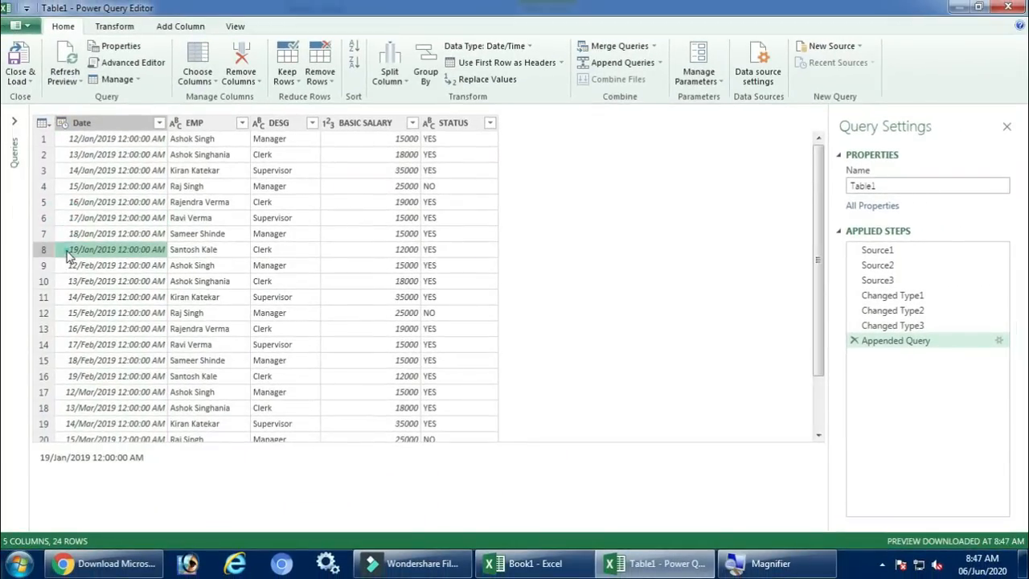
{"action": "left_click", "coordinate": [65, 269]}
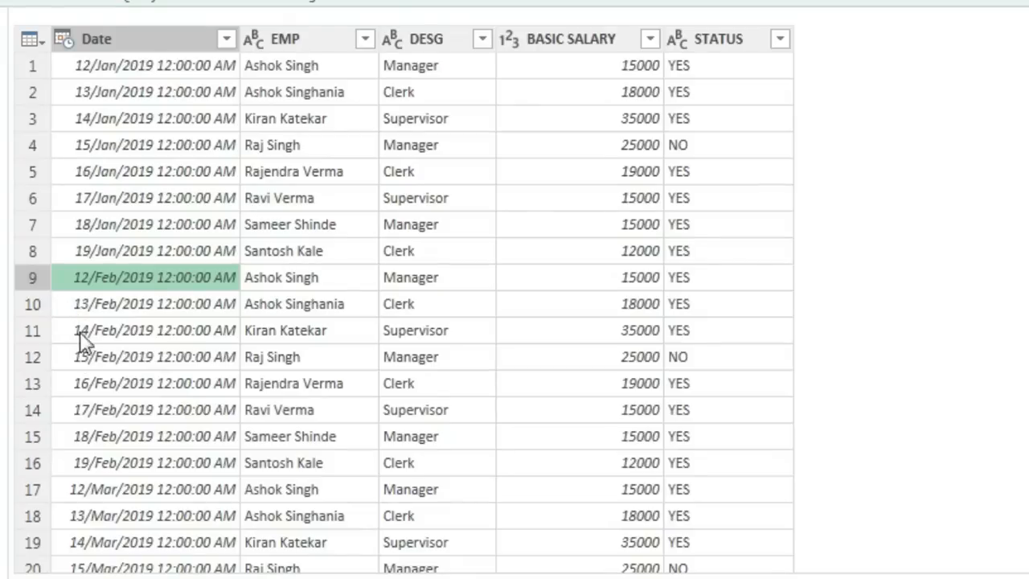
{"action": "left_click", "coordinate": [70, 377]}
{"action": "left_click", "coordinate": [78, 490]}
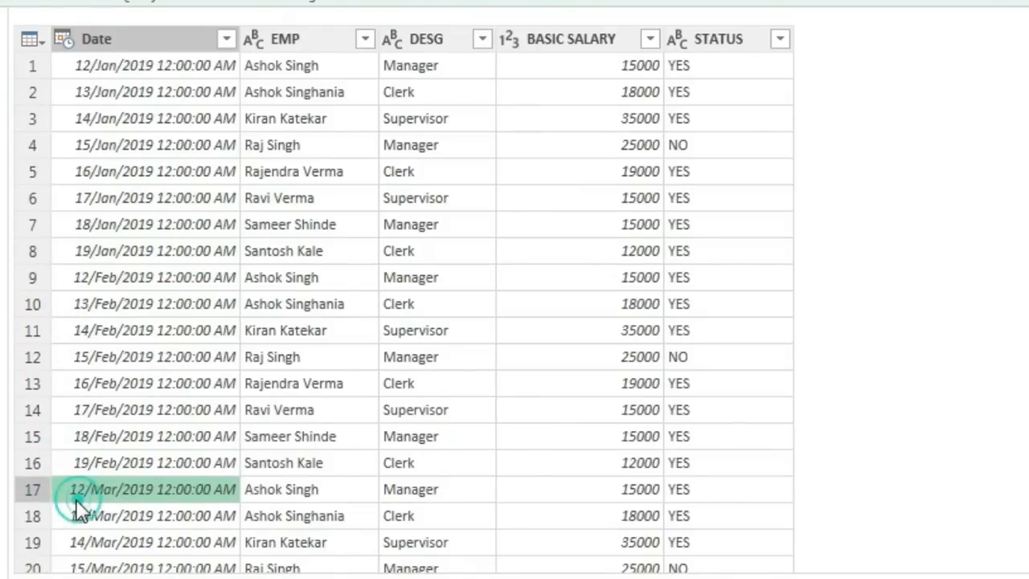
{"action": "scroll", "coordinate": [76, 510], "scroll_direction": "down", "scroll_amount": 1}
{"action": "scroll", "coordinate": [72, 518], "scroll_direction": "down", "scroll_amount": 1}
{"action": "left_click", "coordinate": [84, 559]}
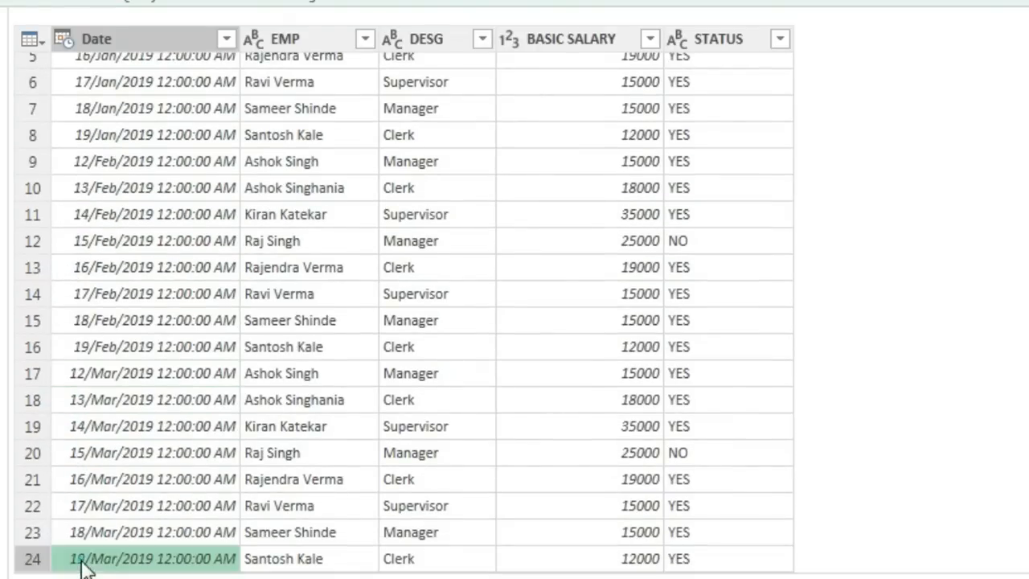
{"action": "scroll", "coordinate": [119, 410], "scroll_direction": "up", "scroll_amount": 2}
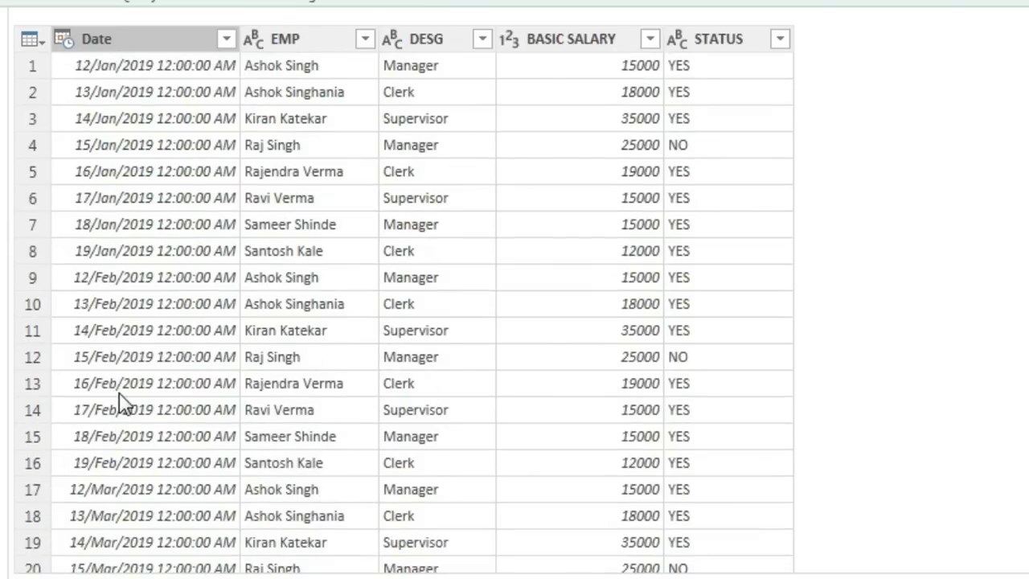
{"action": "left_click", "coordinate": [160, 302]}
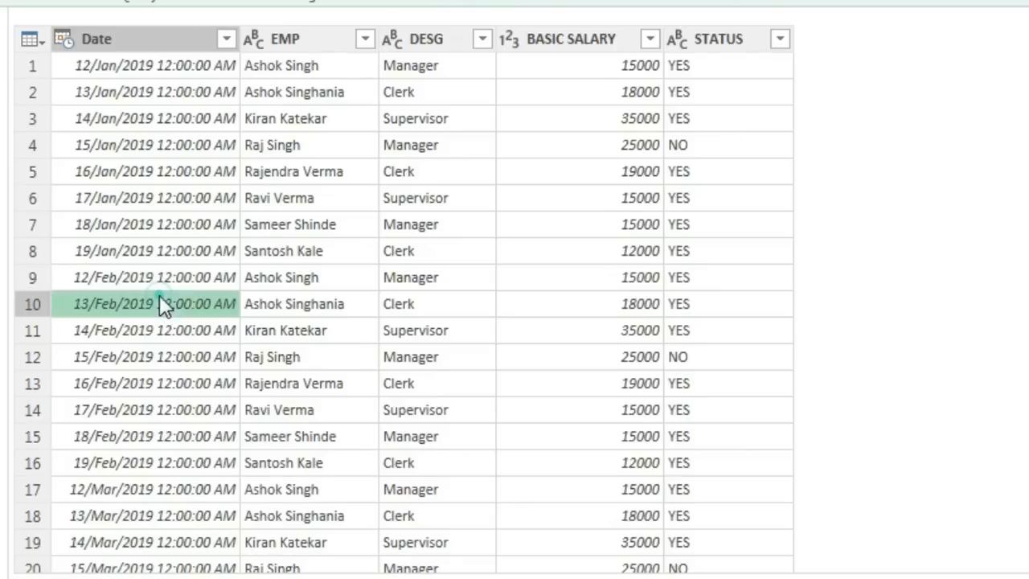
{"action": "left_click", "coordinate": [138, 332]}
{"action": "left_click", "coordinate": [124, 376]}
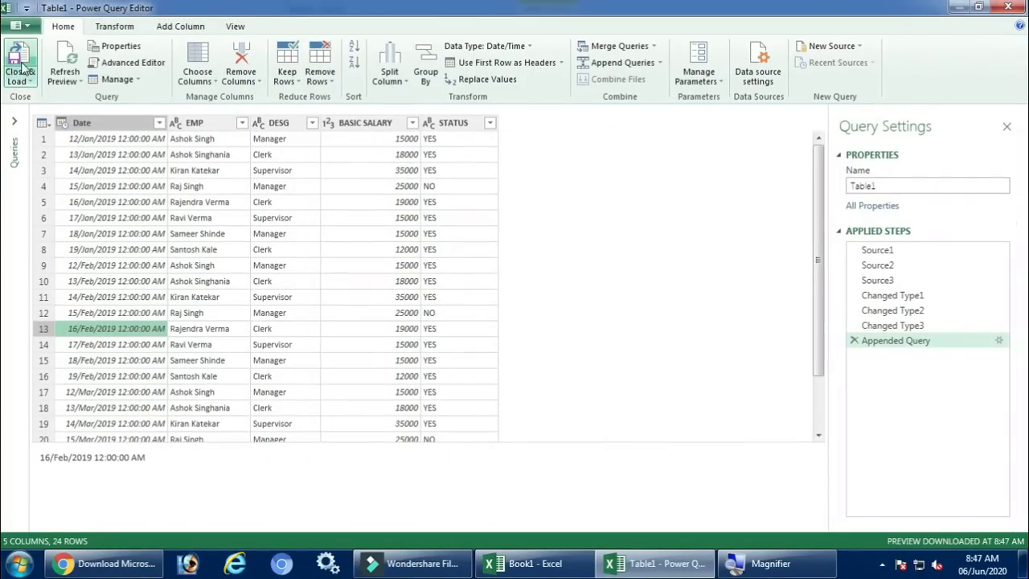
Load the combined query into a new worksheet and format its Date column as a date without the time
{"action": "left_click", "coordinate": [19, 69]}
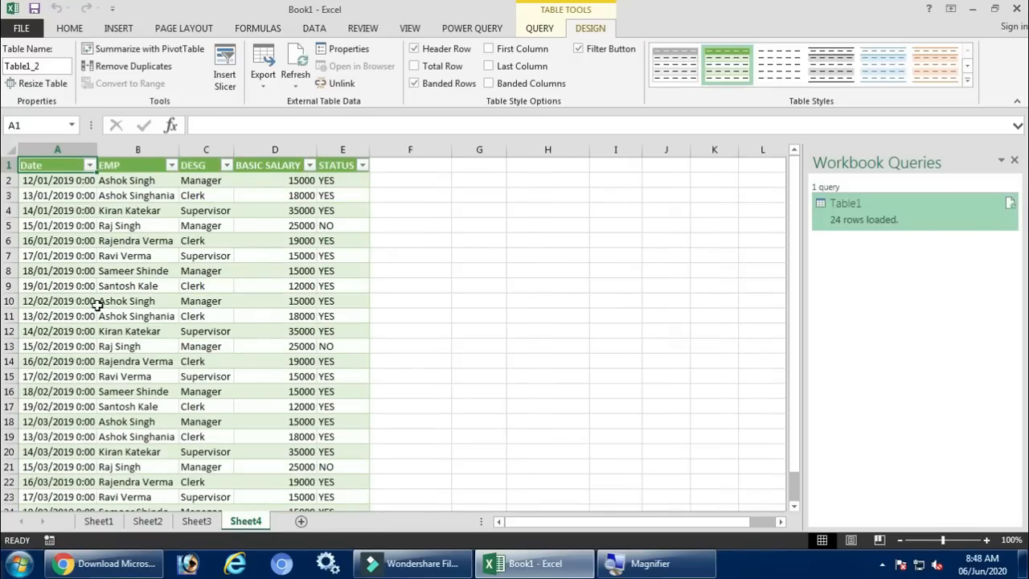
{"action": "left_click", "coordinate": [70, 148]}
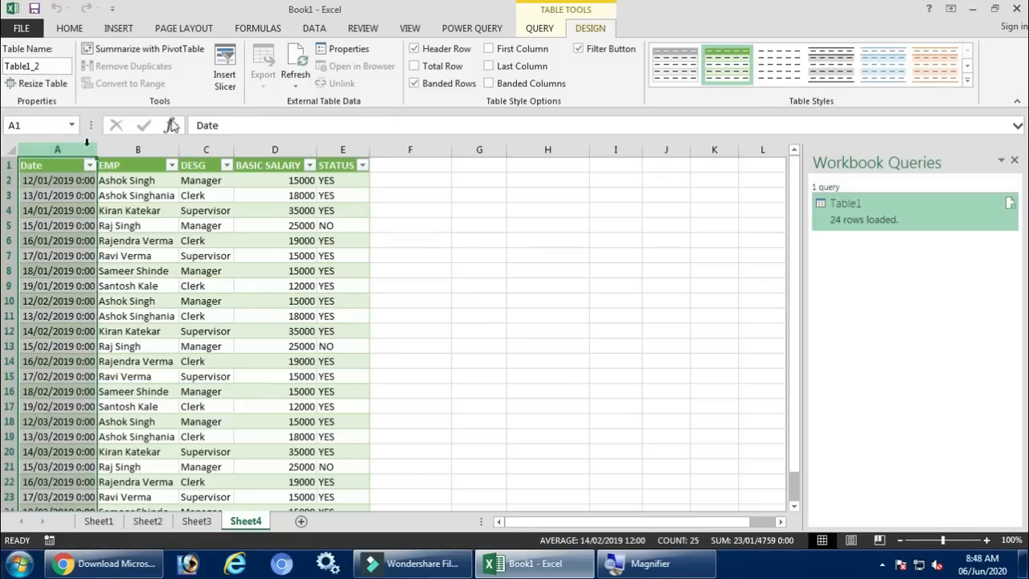
{"action": "left_click", "coordinate": [315, 29]}
{"action": "left_click", "coordinate": [69, 28]}
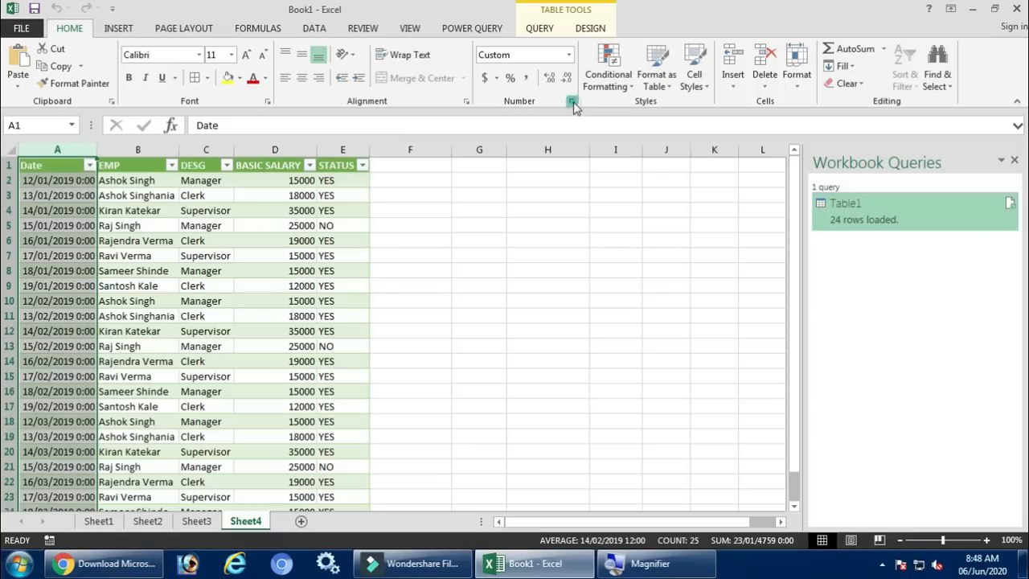
{"action": "left_click", "coordinate": [572, 102]}
{"action": "key", "text": "Escape"}
{"action": "left_click", "coordinate": [568, 55]}
{"action": "left_click", "coordinate": [530, 216]}
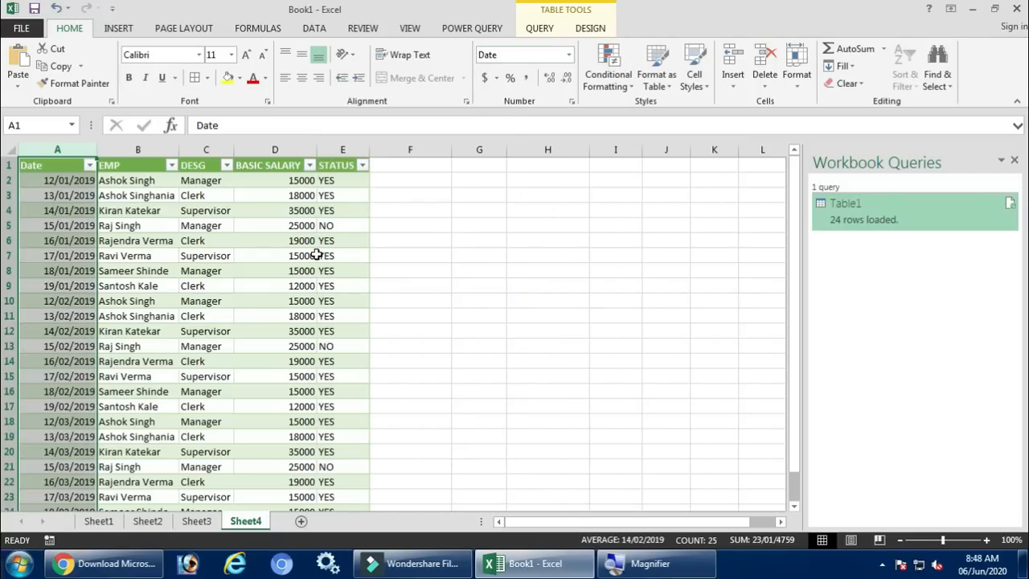
Extend the January table on Sheet1 by filling its last record down three rows, with dates from 20 to 22 January 2019
{"action": "left_click_drag", "start_coordinate": [58, 182], "coordinate": [77, 357]}
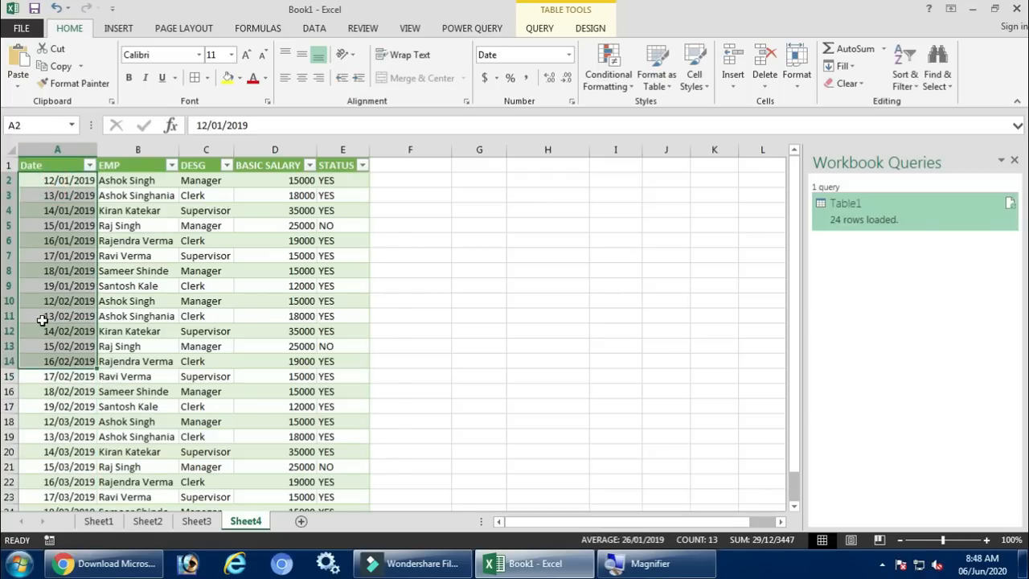
{"action": "scroll", "coordinate": [76, 321], "scroll_direction": "up", "scroll_amount": 4}
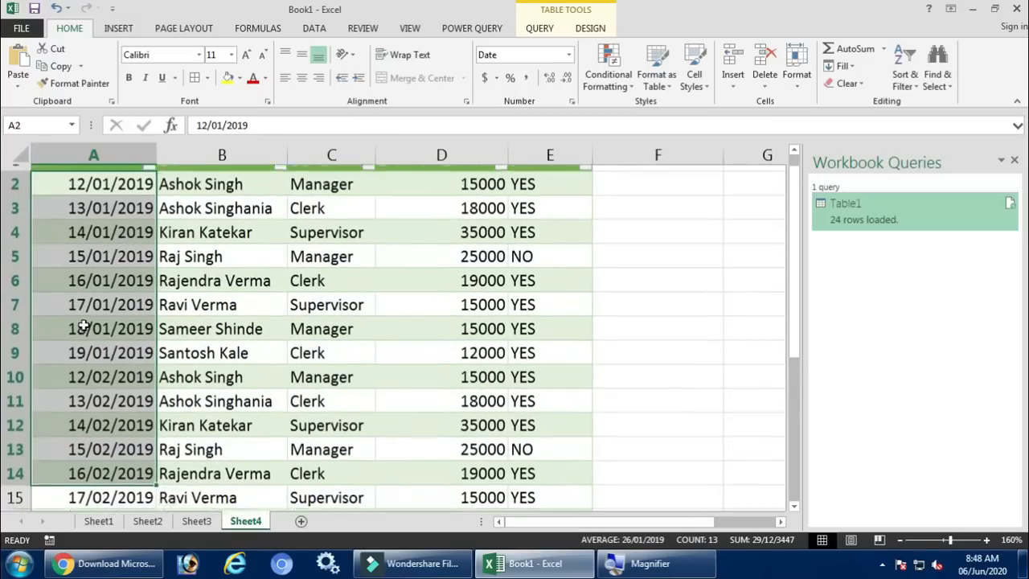
{"action": "scroll", "coordinate": [89, 282], "scroll_direction": "up", "scroll_amount": 1}
{"action": "left_click_drag", "start_coordinate": [99, 201], "coordinate": [118, 467]}
{"action": "left_click", "coordinate": [111, 369]}
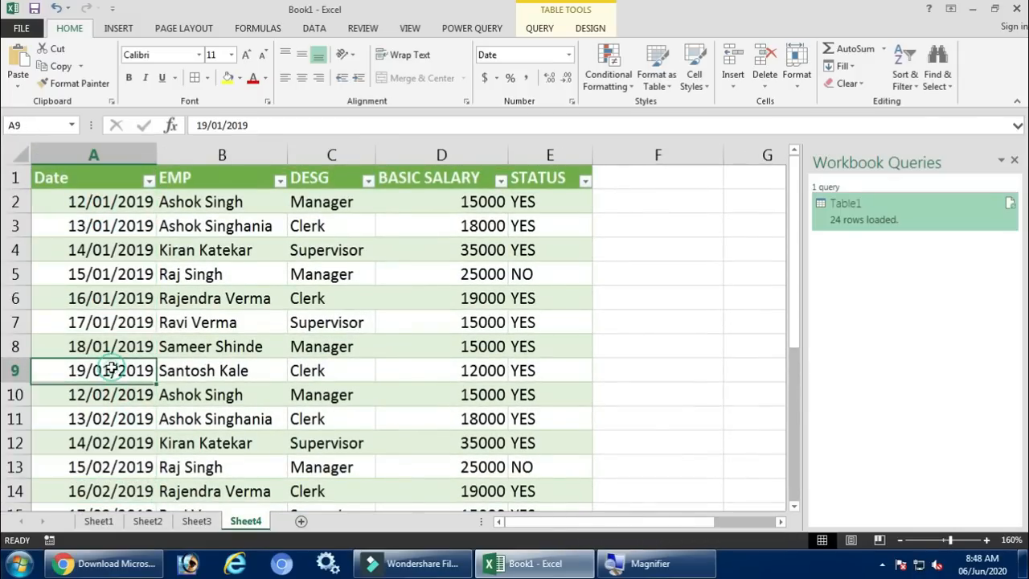
{"action": "left_click", "coordinate": [100, 521]}
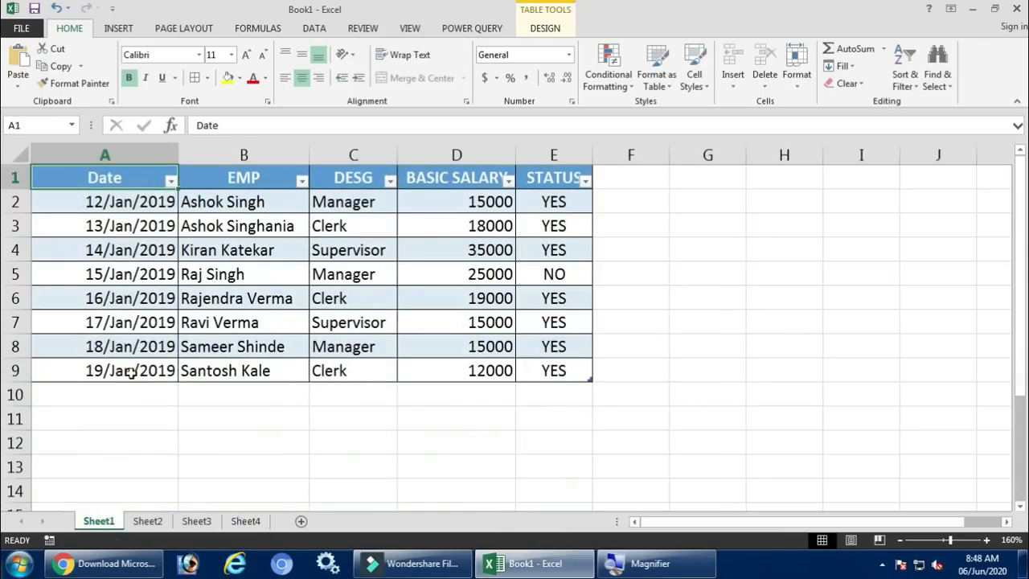
{"action": "left_click_drag", "start_coordinate": [132, 370], "coordinate": [585, 455]}
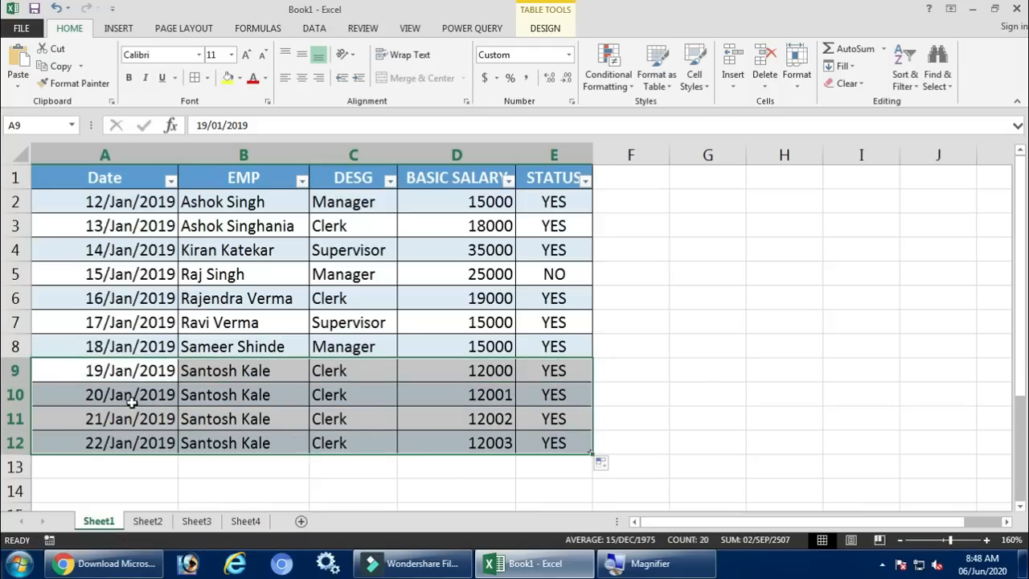
{"action": "left_click_drag", "start_coordinate": [127, 399], "coordinate": [127, 442]}
Refresh the Table1 query that feeds the combined table on Sheet4
{"action": "left_click", "coordinate": [245, 521]}
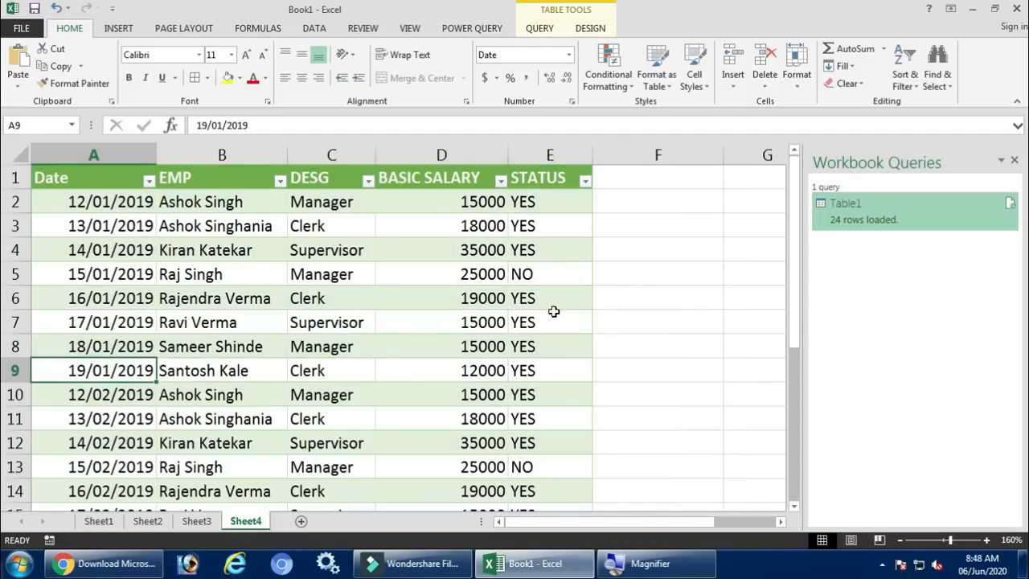
{"action": "left_click", "coordinate": [883, 216]}
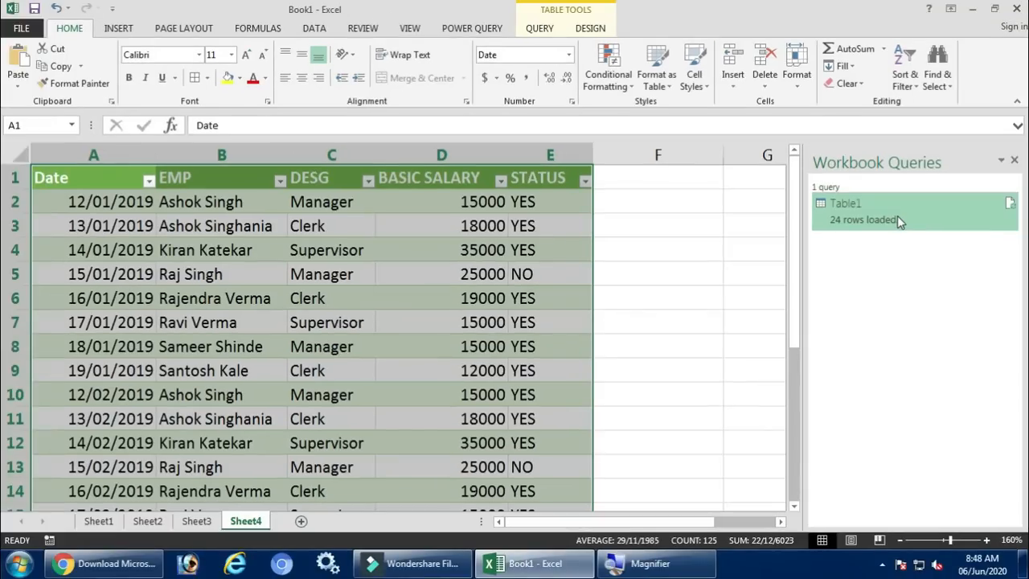
{"action": "right_click", "coordinate": [897, 215]}
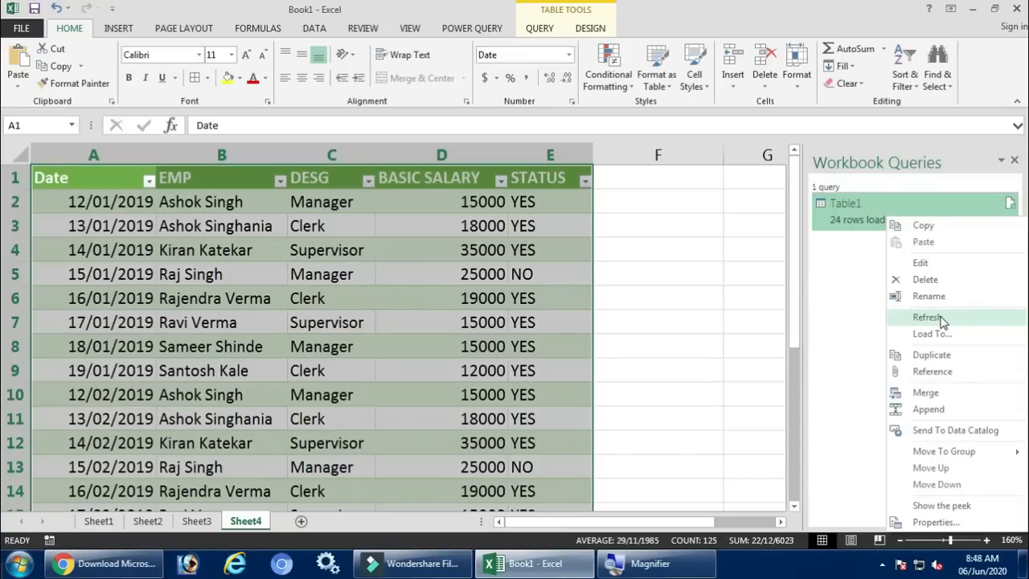
{"action": "left_click", "coordinate": [941, 318]}
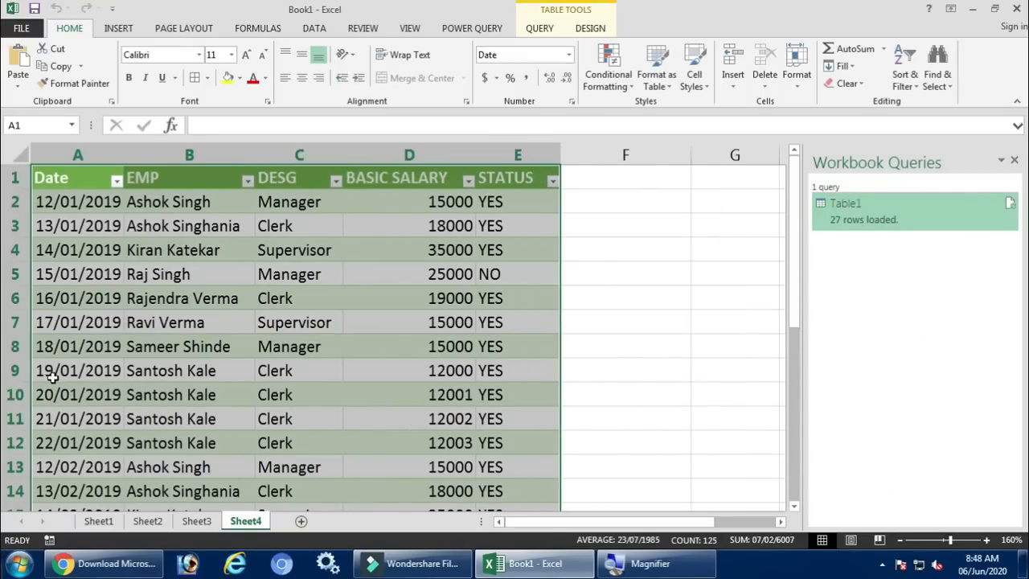
Check the added January rows and the following February rows in Sheet4's combined table against the source sheets
{"action": "left_click_drag", "start_coordinate": [58, 369], "coordinate": [312, 425]}
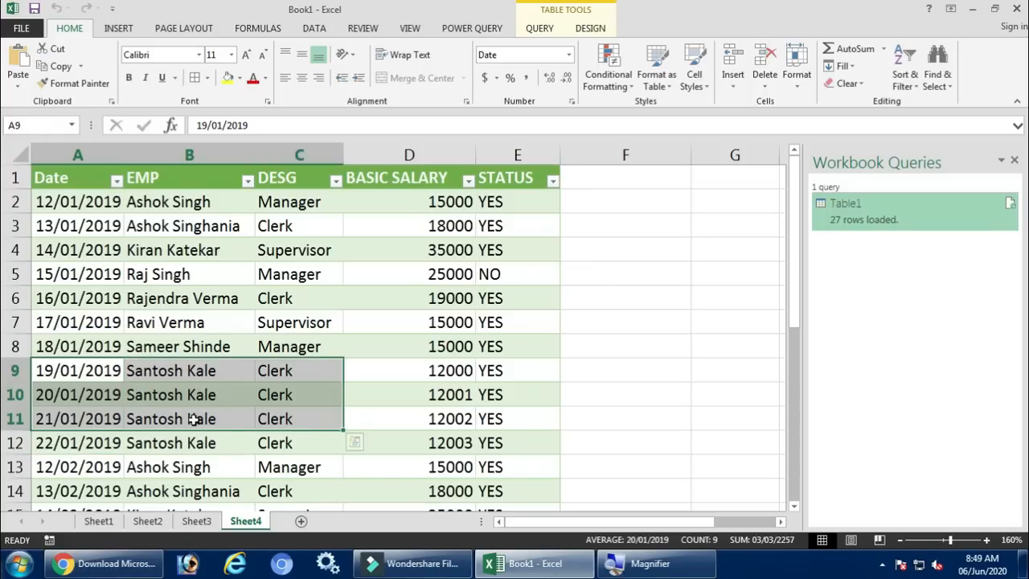
{"action": "left_click", "coordinate": [191, 418]}
{"action": "left_click_drag", "start_coordinate": [89, 393], "coordinate": [392, 429]}
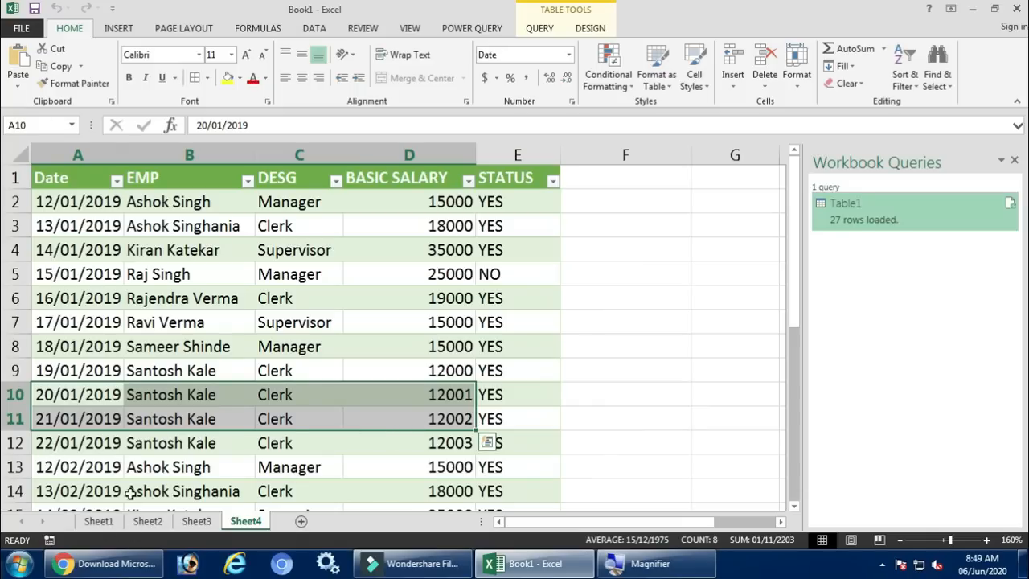
{"action": "left_click", "coordinate": [97, 521]}
{"action": "left_click", "coordinate": [144, 521]}
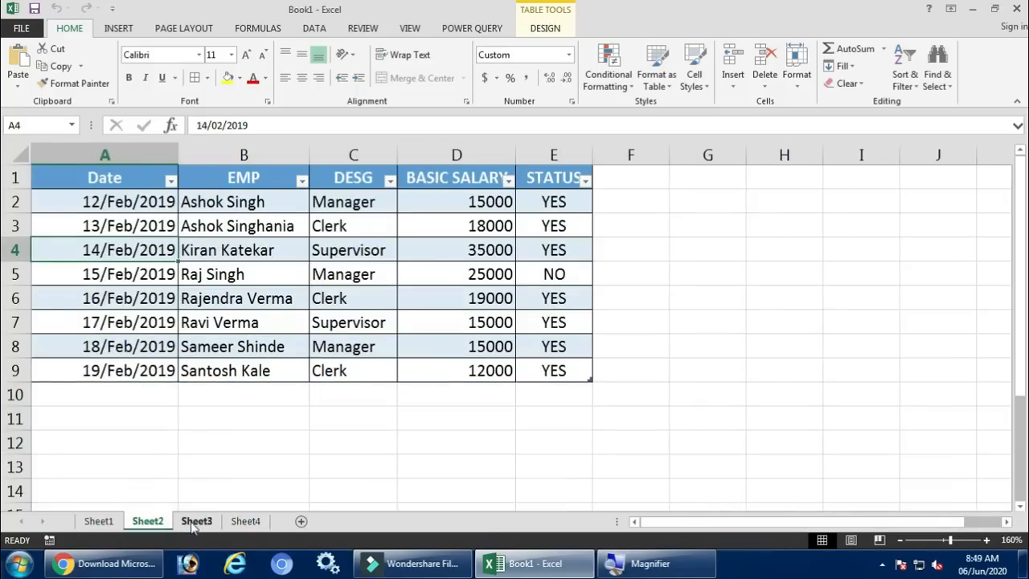
{"action": "left_click", "coordinate": [246, 521]}
{"action": "scroll", "coordinate": [94, 376], "scroll_direction": "down", "scroll_amount": 1}
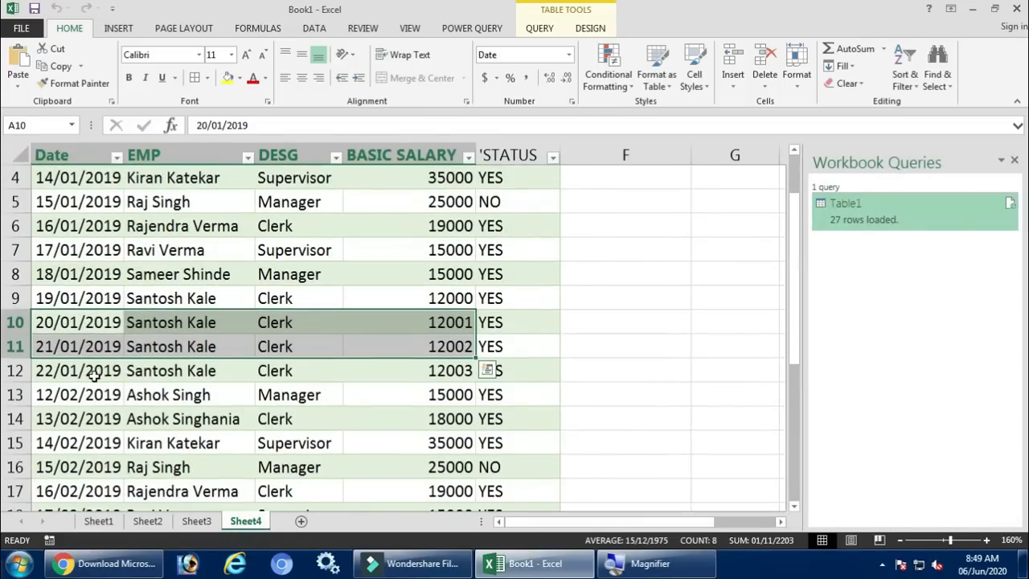
{"action": "left_click", "coordinate": [94, 376]}
{"action": "scroll", "coordinate": [94, 378], "scroll_direction": "down", "scroll_amount": 2}
{"action": "scroll", "coordinate": [97, 381], "scroll_direction": "up", "scroll_amount": 3}
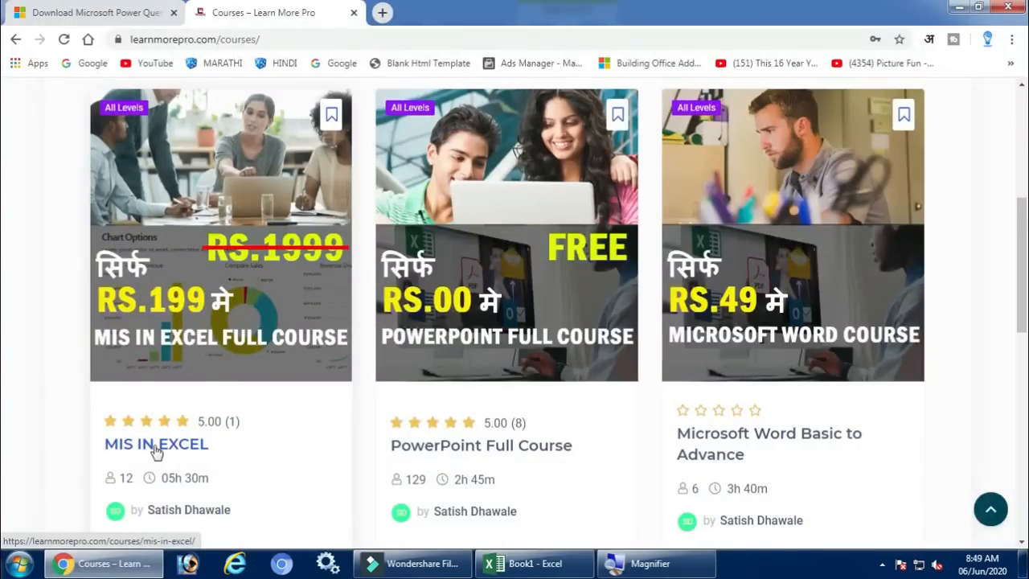
Open the MIS IN EXCEL course page, review its description, price and lesson list, and return to the Book1 workbook in Excel
{"action": "left_click", "coordinate": [156, 452]}
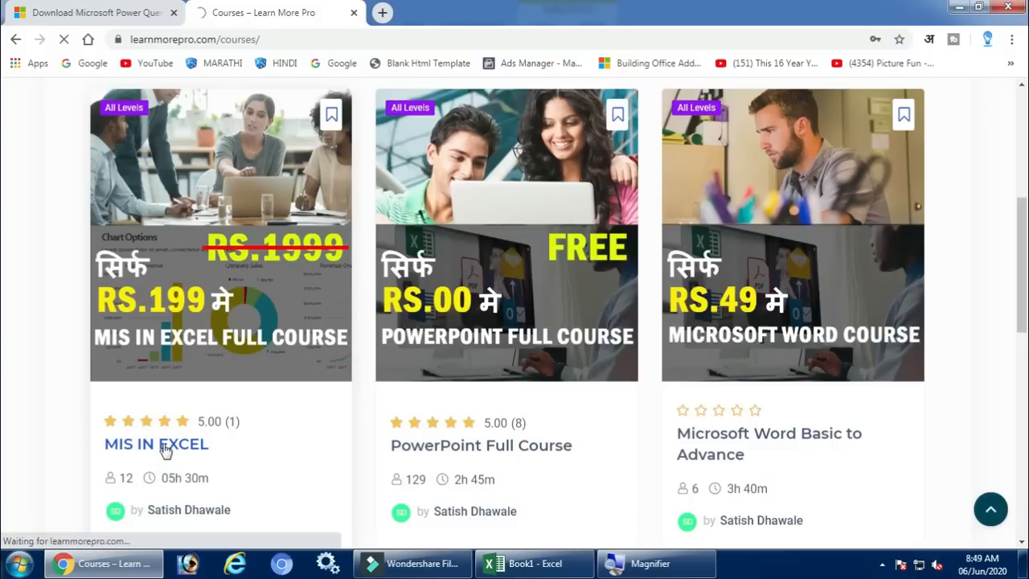
{"action": "scroll", "coordinate": [181, 430], "scroll_direction": "down", "scroll_amount": 3}
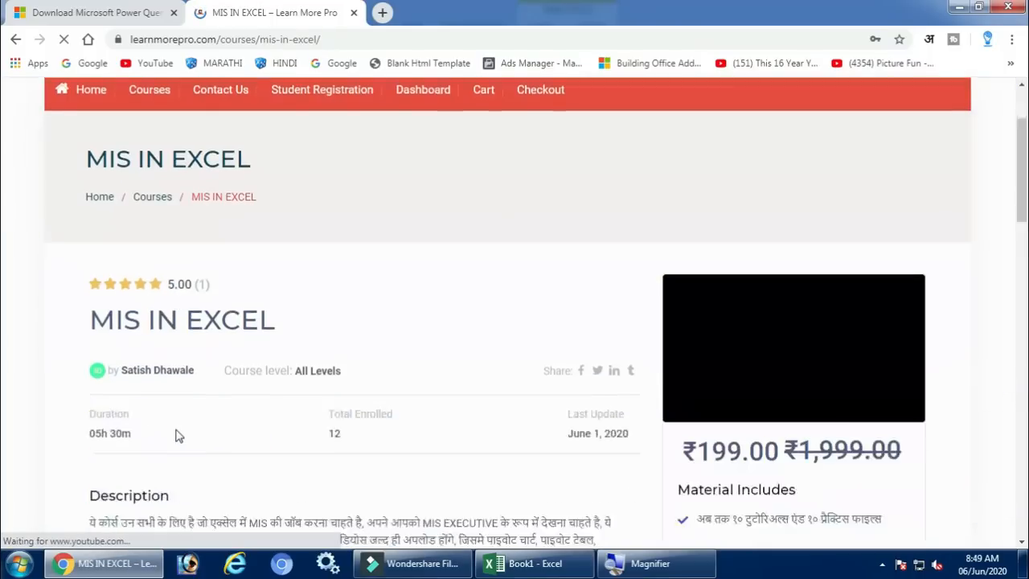
{"action": "scroll", "coordinate": [186, 423], "scroll_direction": "down", "scroll_amount": 3}
{"action": "scroll", "coordinate": [187, 424], "scroll_direction": "down", "scroll_amount": 1}
{"action": "scroll", "coordinate": [187, 423], "scroll_direction": "up", "scroll_amount": 2}
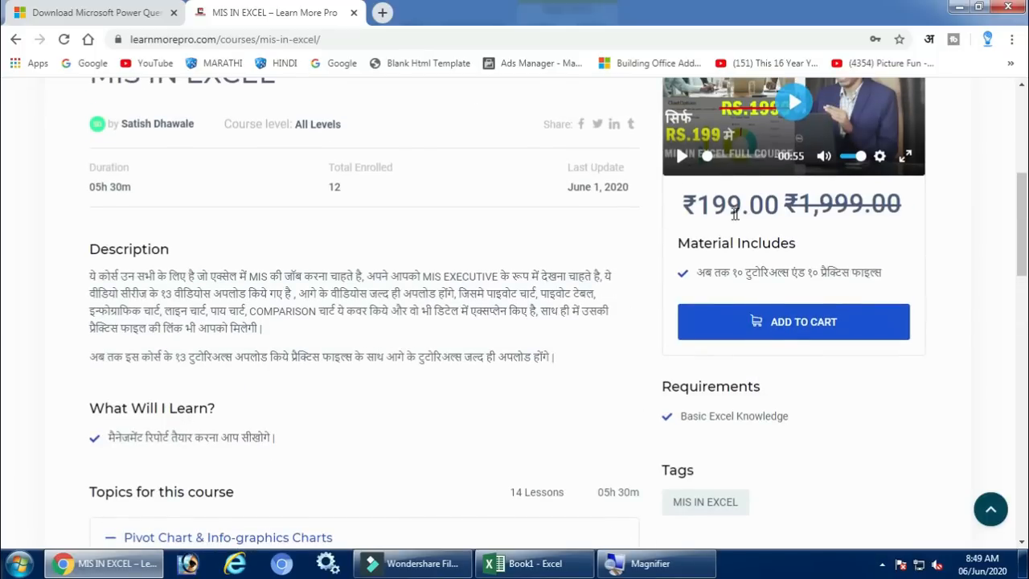
{"action": "scroll", "coordinate": [347, 345], "scroll_direction": "down", "scroll_amount": 6}
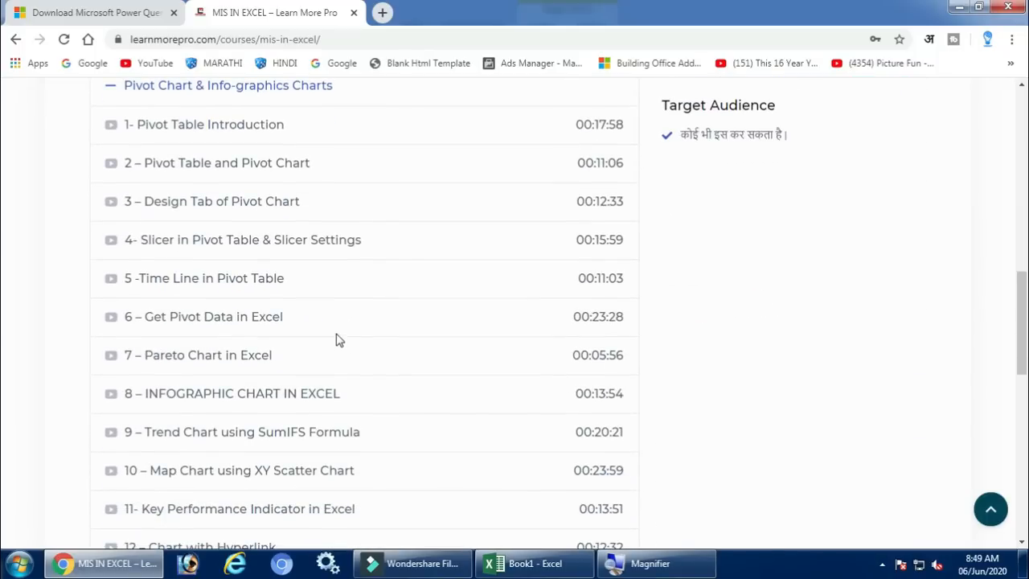
{"action": "scroll", "coordinate": [221, 193], "scroll_direction": "down", "scroll_amount": 1}
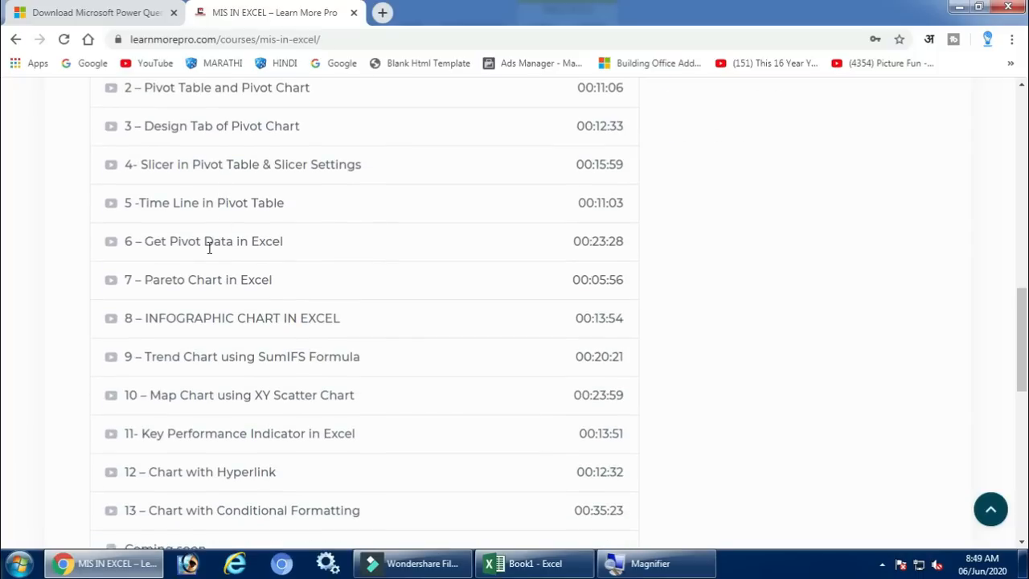
{"action": "scroll", "coordinate": [213, 261], "scroll_direction": "down", "scroll_amount": 1}
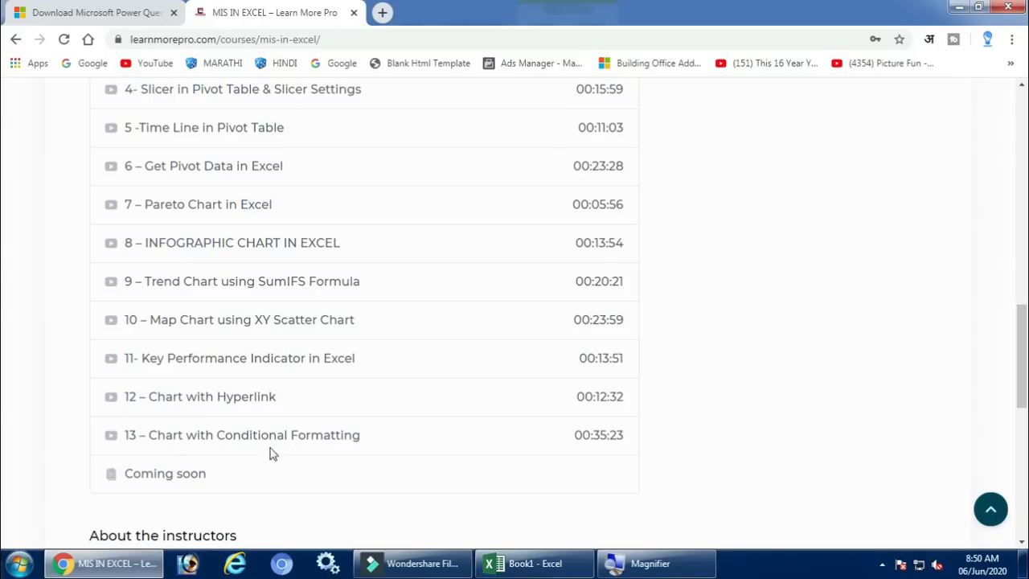
{"action": "scroll", "coordinate": [272, 324], "scroll_direction": "up", "scroll_amount": 2}
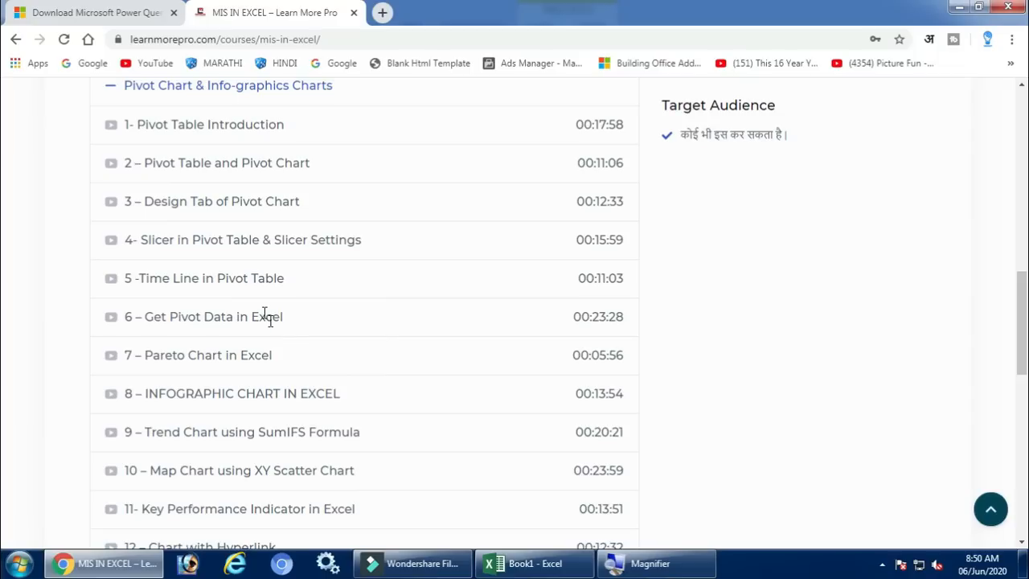
{"action": "scroll", "coordinate": [265, 313], "scroll_direction": "up", "scroll_amount": 1}
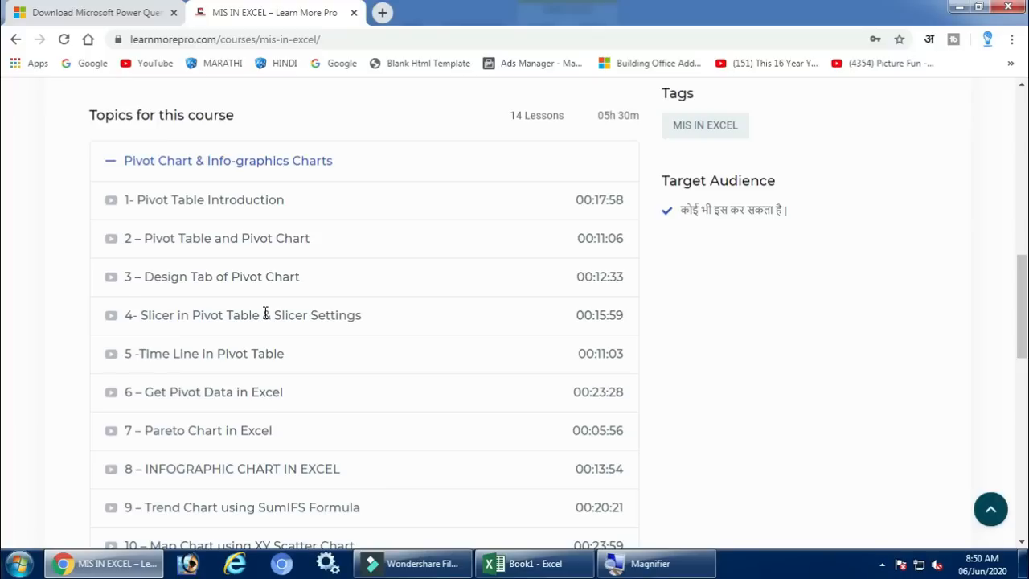
{"action": "scroll", "coordinate": [265, 314], "scroll_direction": "up", "scroll_amount": 6}
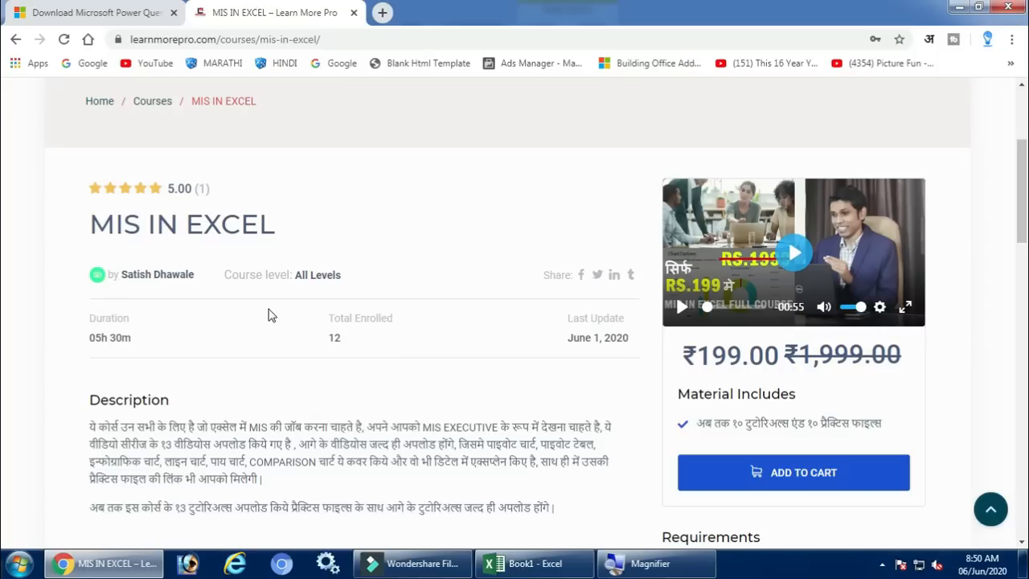
{"action": "key", "text": "alt+Tab"}
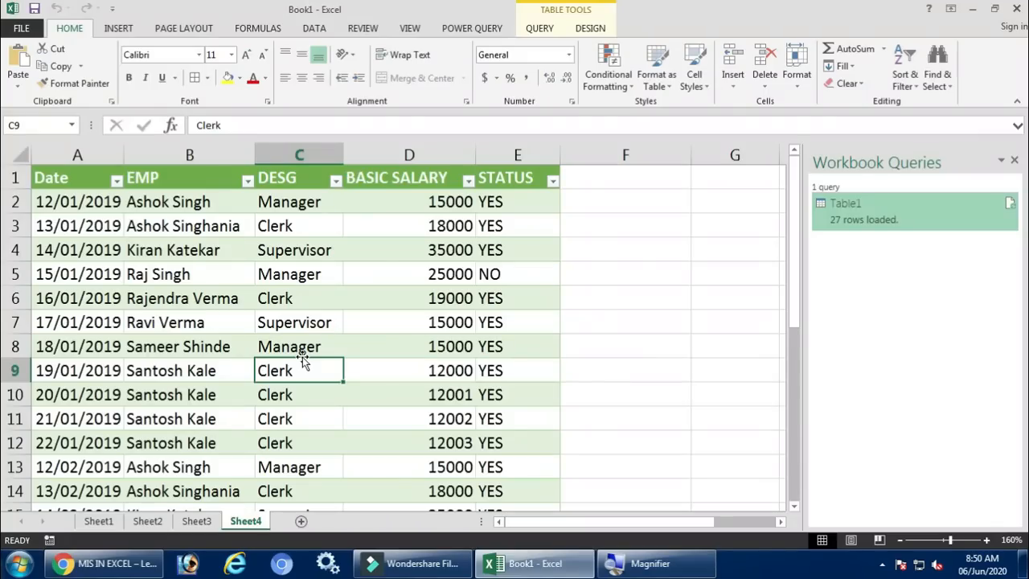